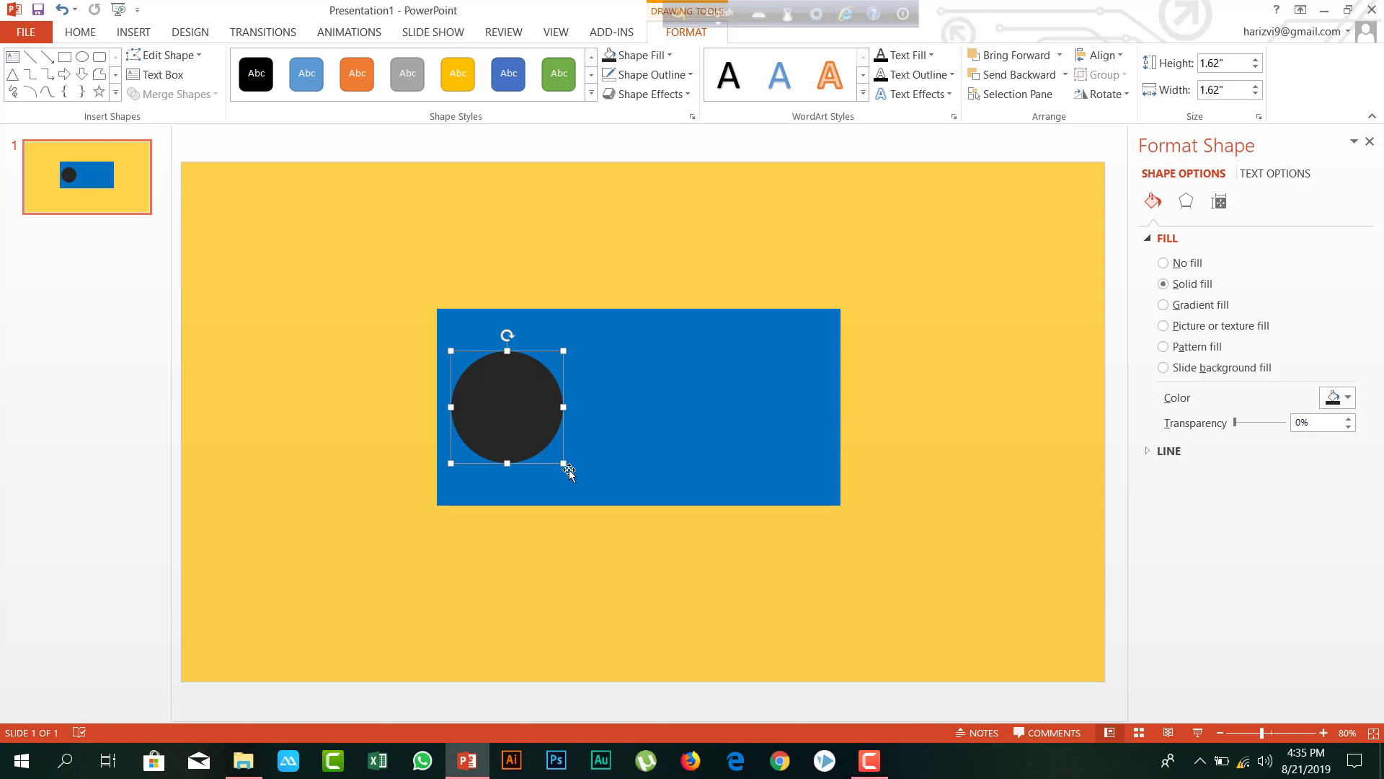
# Shrink the black circle to 1.22" by 1.22", place it near the blue rectangle's left edge and copy it to the right side
pyautogui.moveTo(564, 462); pyautogui.dragTo(536, 435)
pyautogui.moveTo(504, 390); pyautogui.dragTo(509, 398)
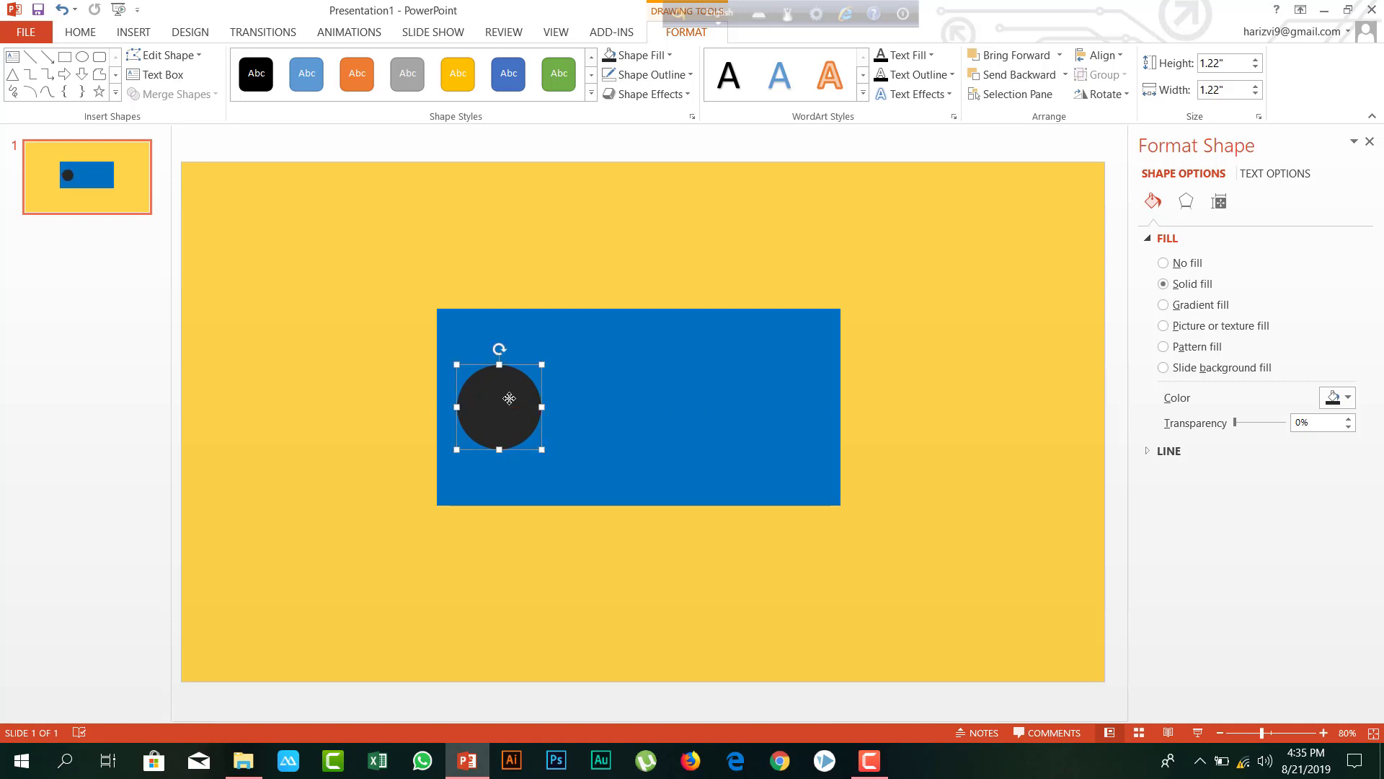
pyautogui.moveTo(509, 398); pyautogui.dragTo(781, 398)
pyautogui.click(510, 421)
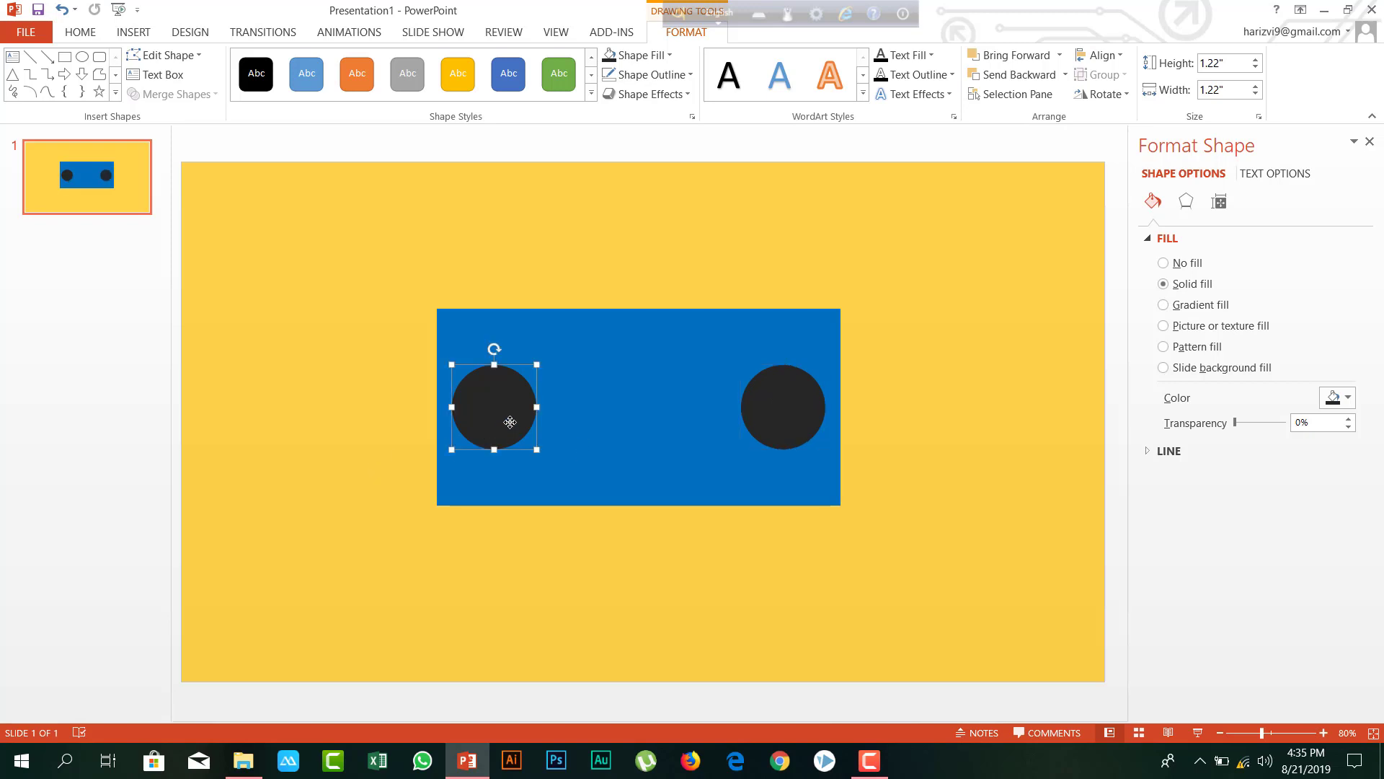
# Duplicate the left black circle above the blue rectangle and fill the copy with standard orange
pyautogui.keyDown('ctrl'); pyautogui.moveTo(510, 422); pyautogui.dragTo(534, 304); pyautogui.keyUp('ctrl')
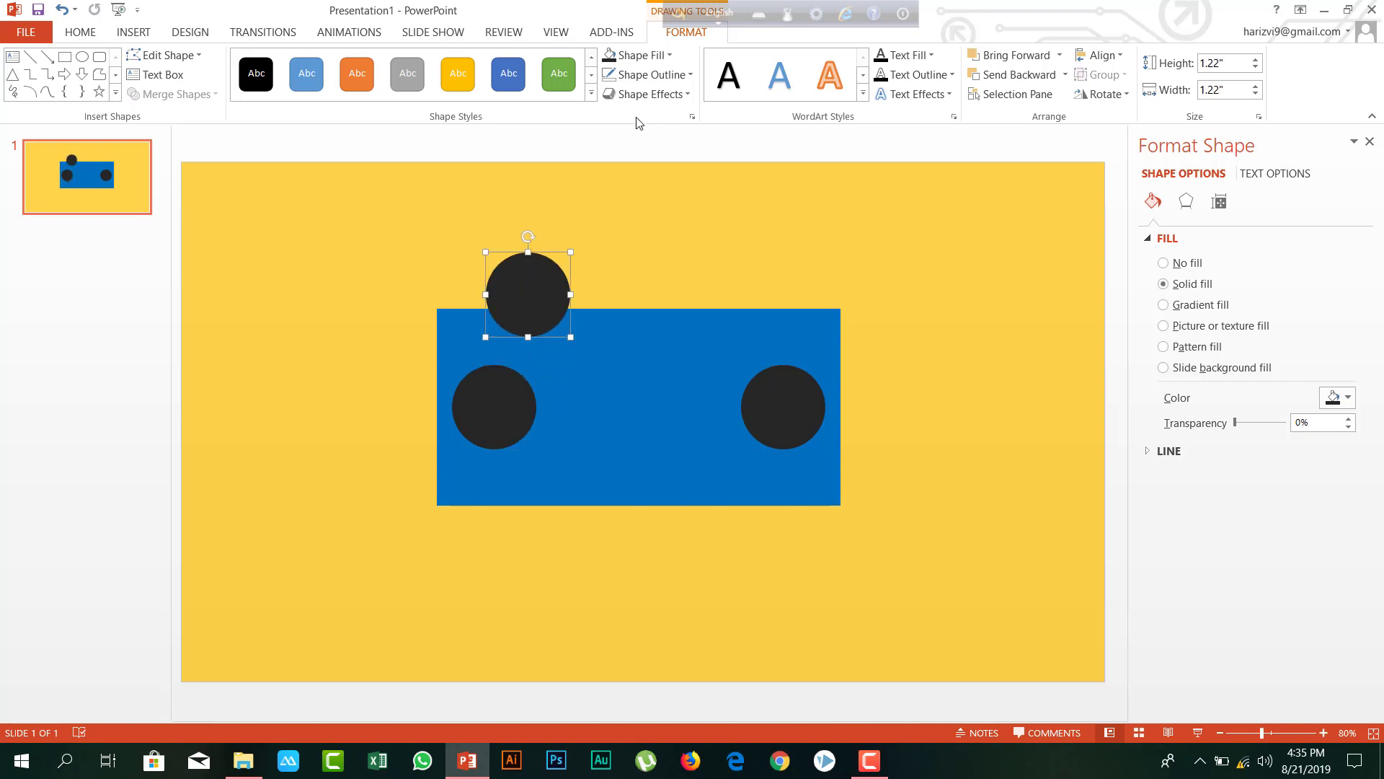
pyautogui.click(648, 59)
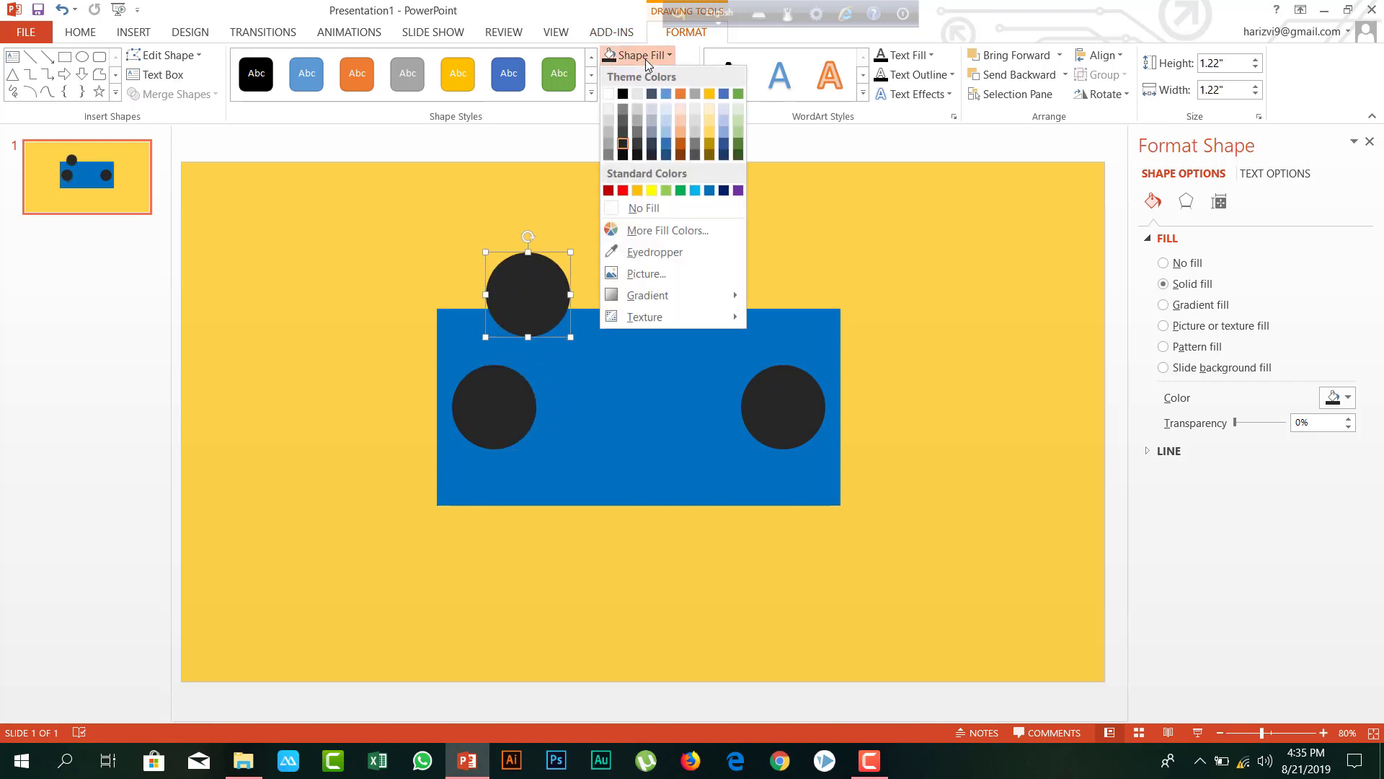
pyautogui.click(637, 190)
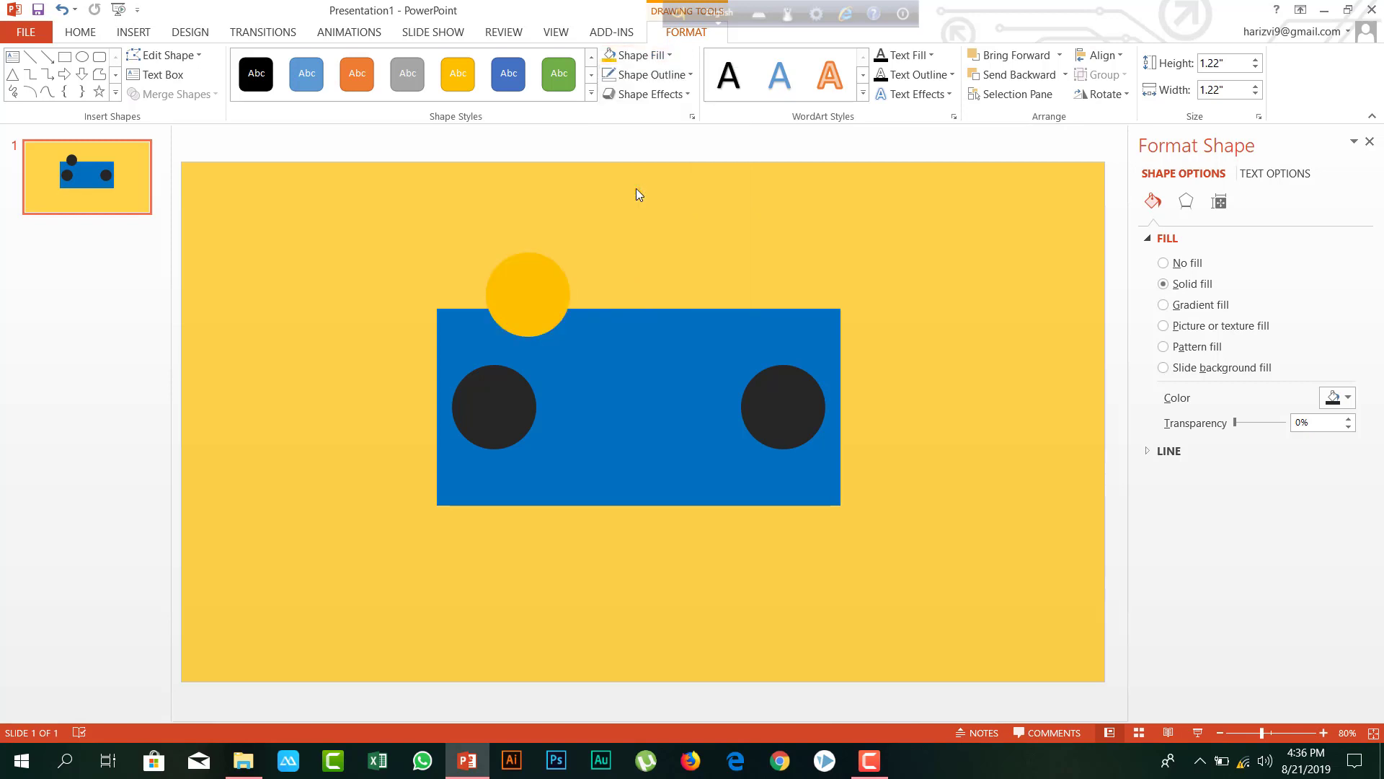
# Insert a donut shape, size it to about 0.84" and centre it inside the left black circle
pyautogui.click(133, 32)
pyautogui.click(290, 72)
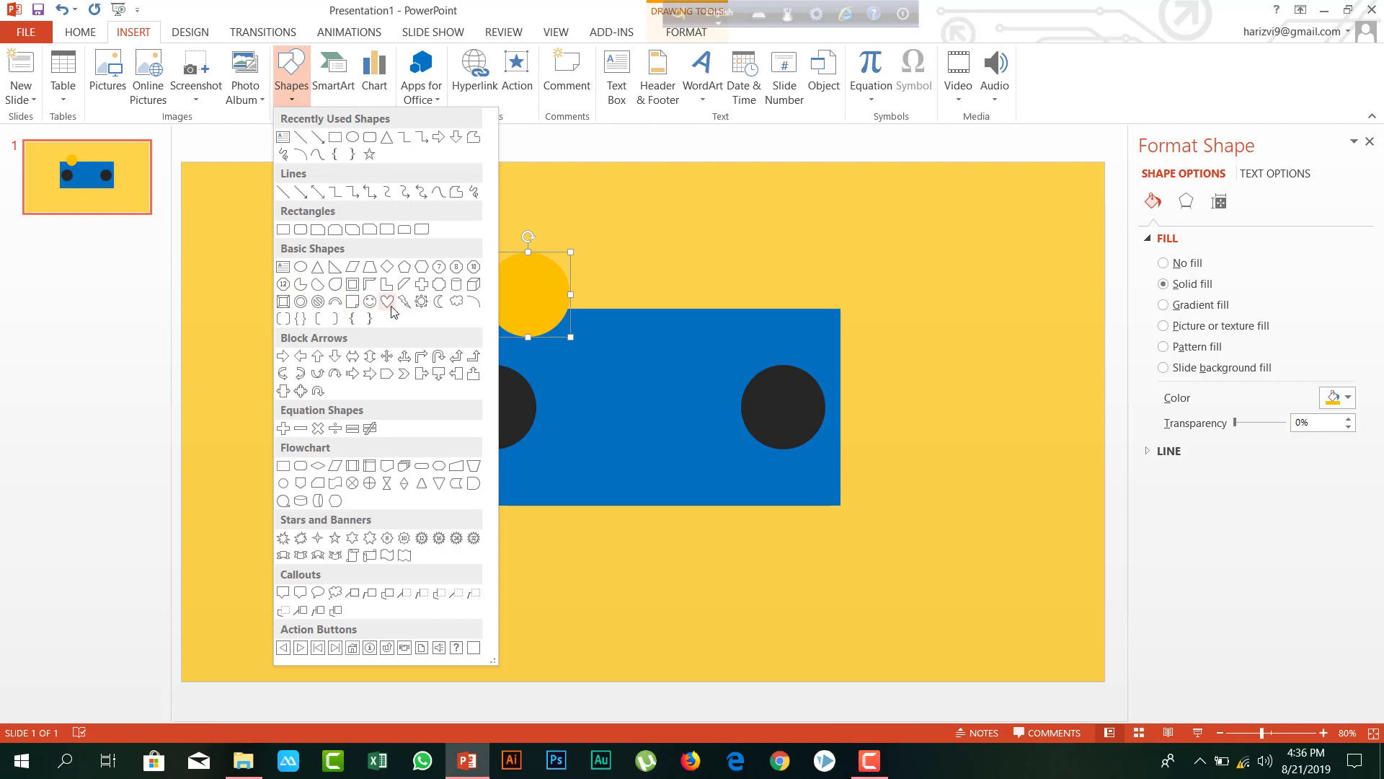
pyautogui.press('Escape')
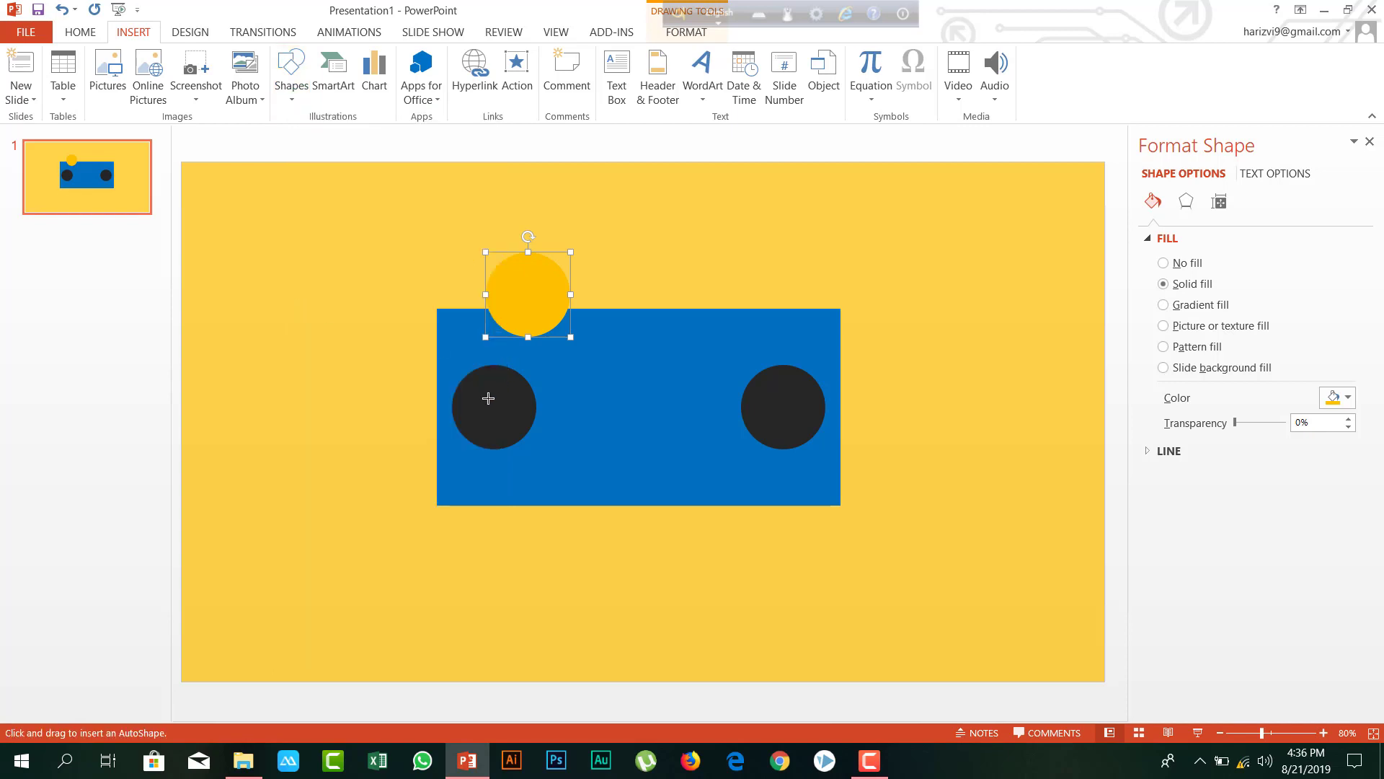
pyautogui.moveTo(488, 398); pyautogui.dragTo(575, 477)
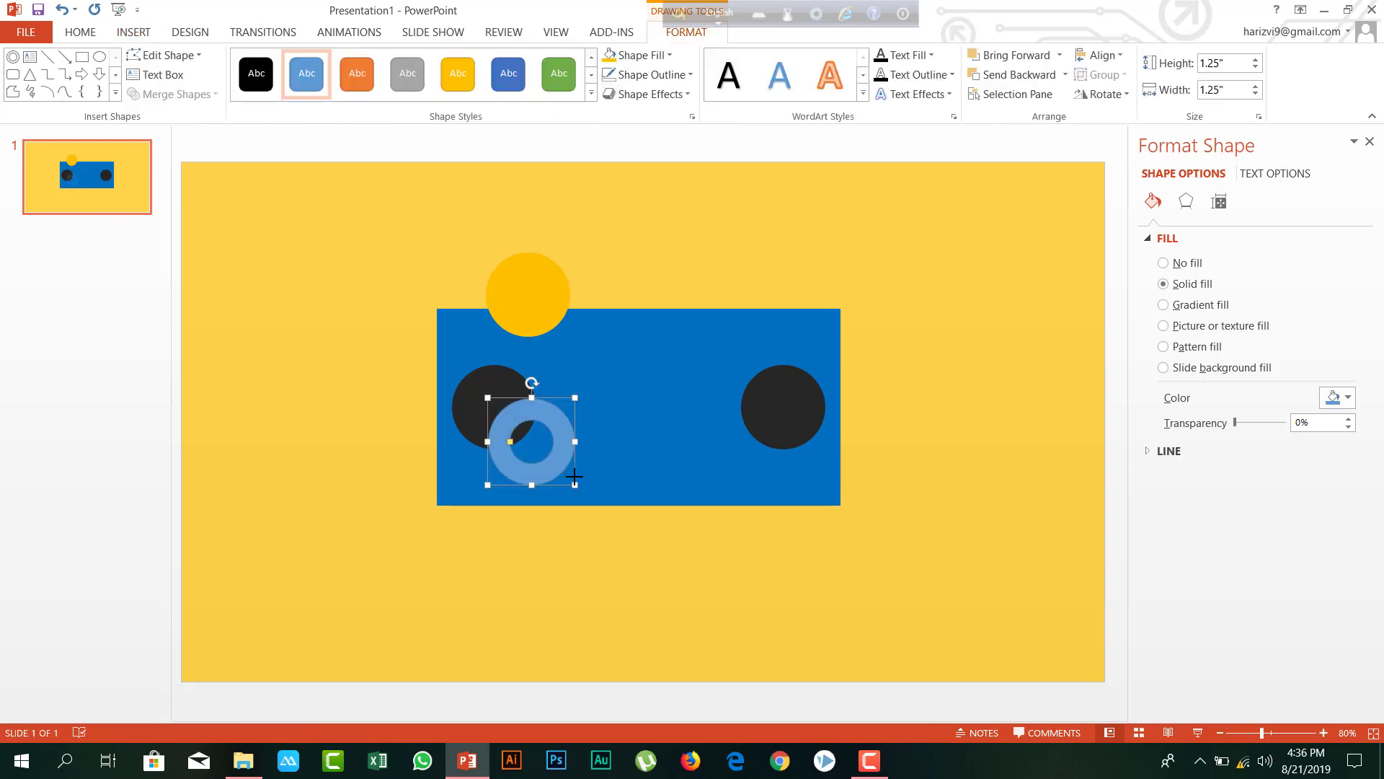
pyautogui.moveTo(533, 413); pyautogui.dragTo(495, 381)
pyautogui.moveTo(535, 452); pyautogui.dragTo(505, 399)
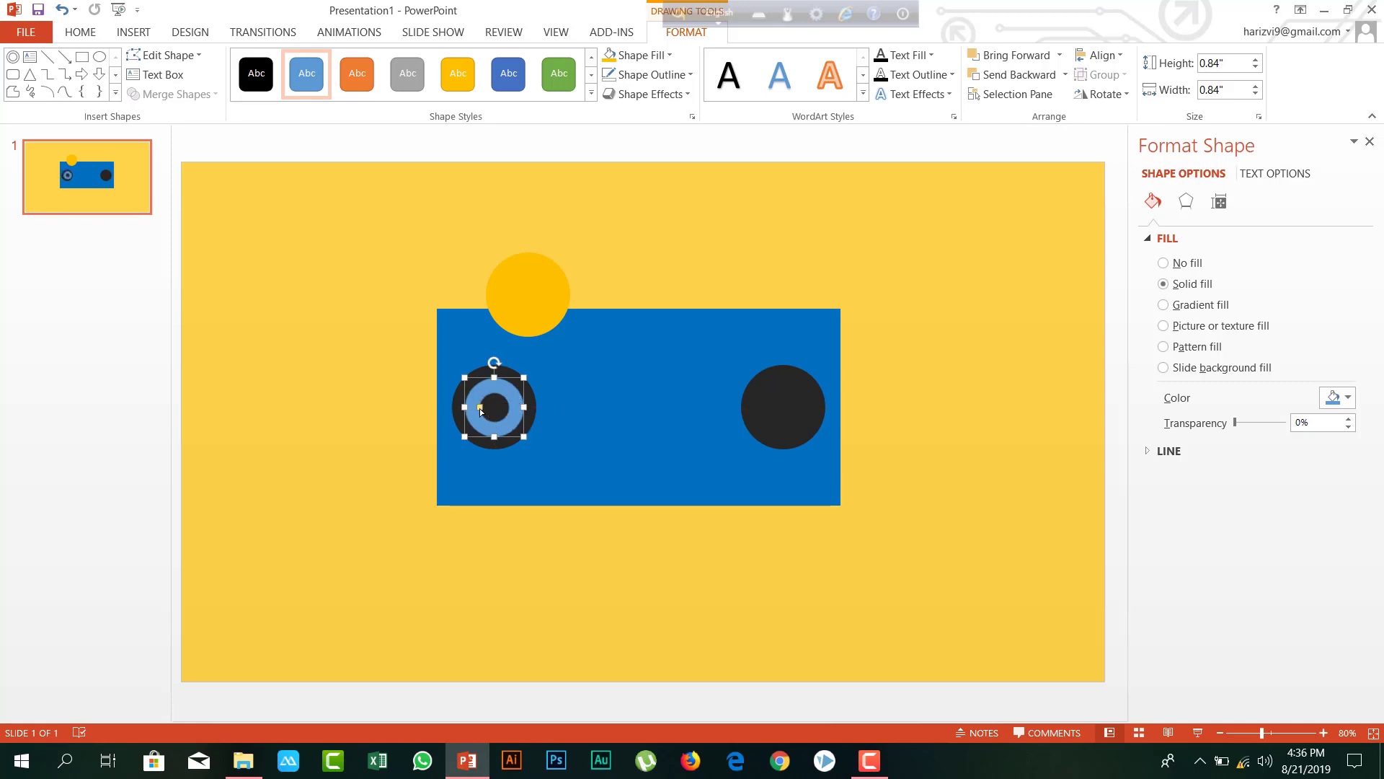
# Make the donut's ring slightly thinner and remove its outline
pyautogui.moveTo(478, 407); pyautogui.dragTo(476, 414)
pyautogui.click(651, 74)
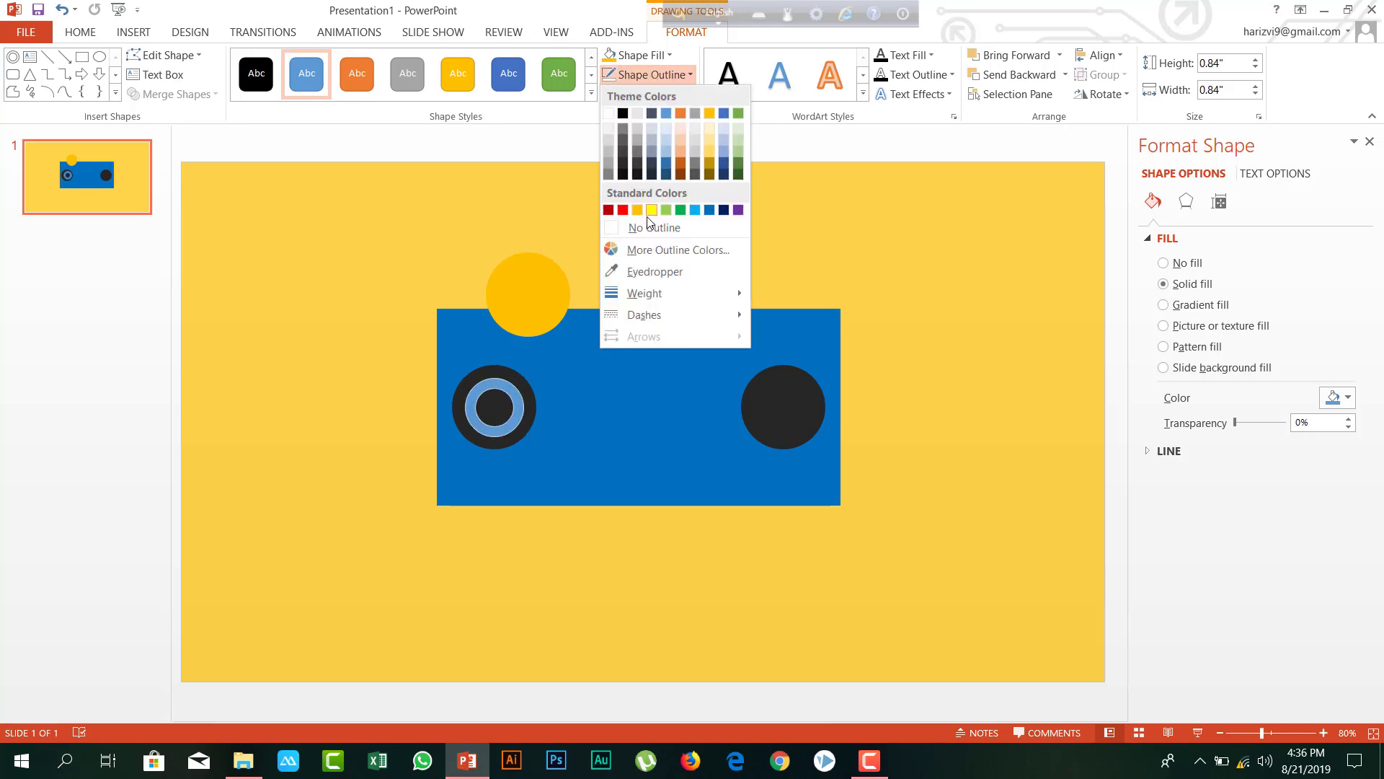
pyautogui.click(651, 228)
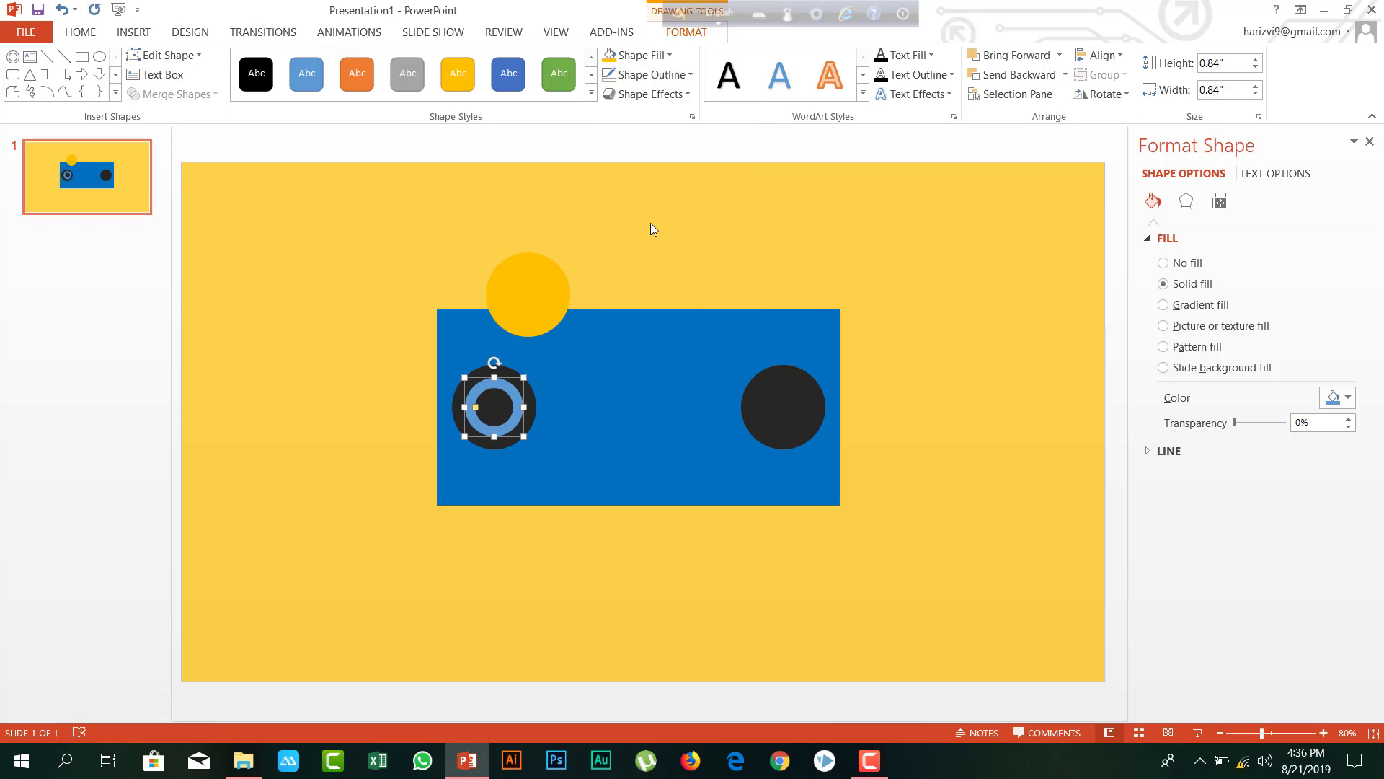
# Fill the donut with standard orange and narrow its ring to a thin band
pyautogui.click(638, 55)
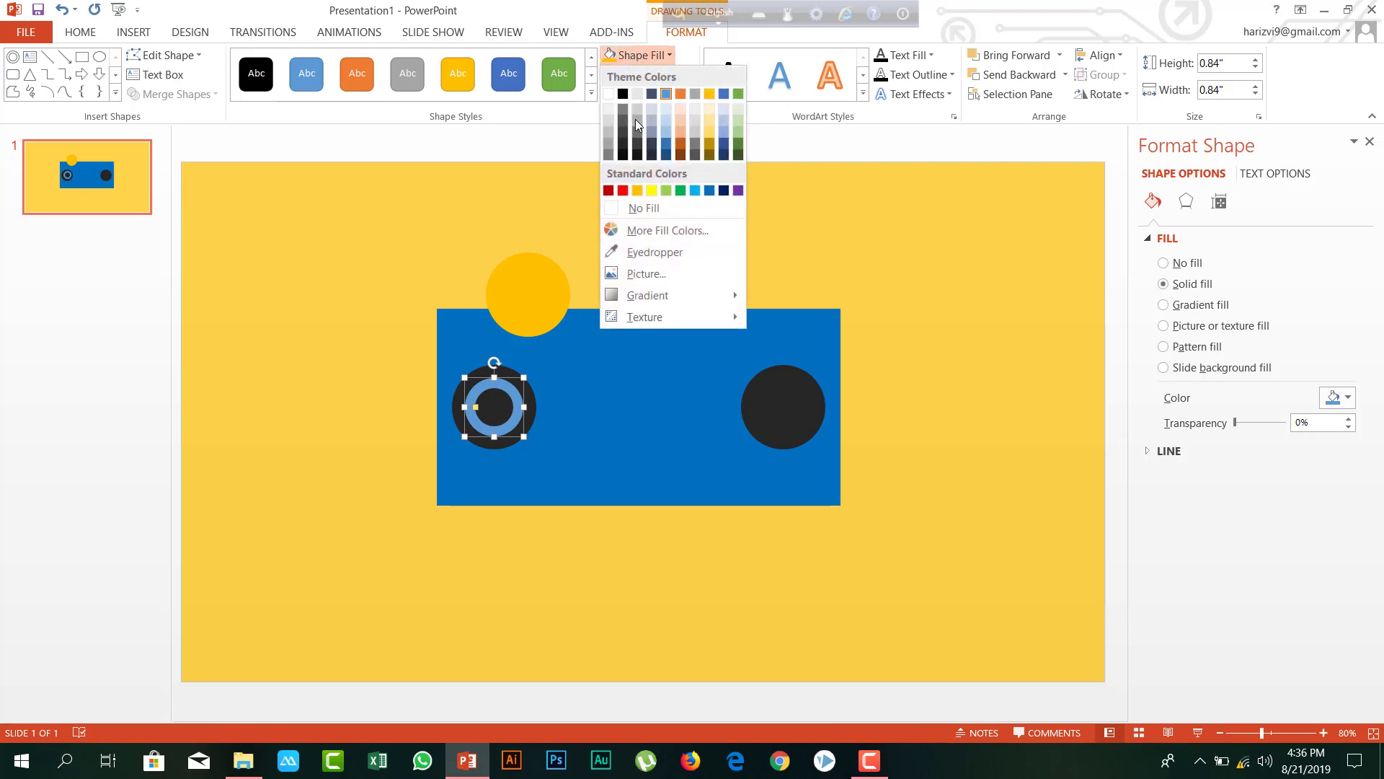
pyautogui.click(637, 189)
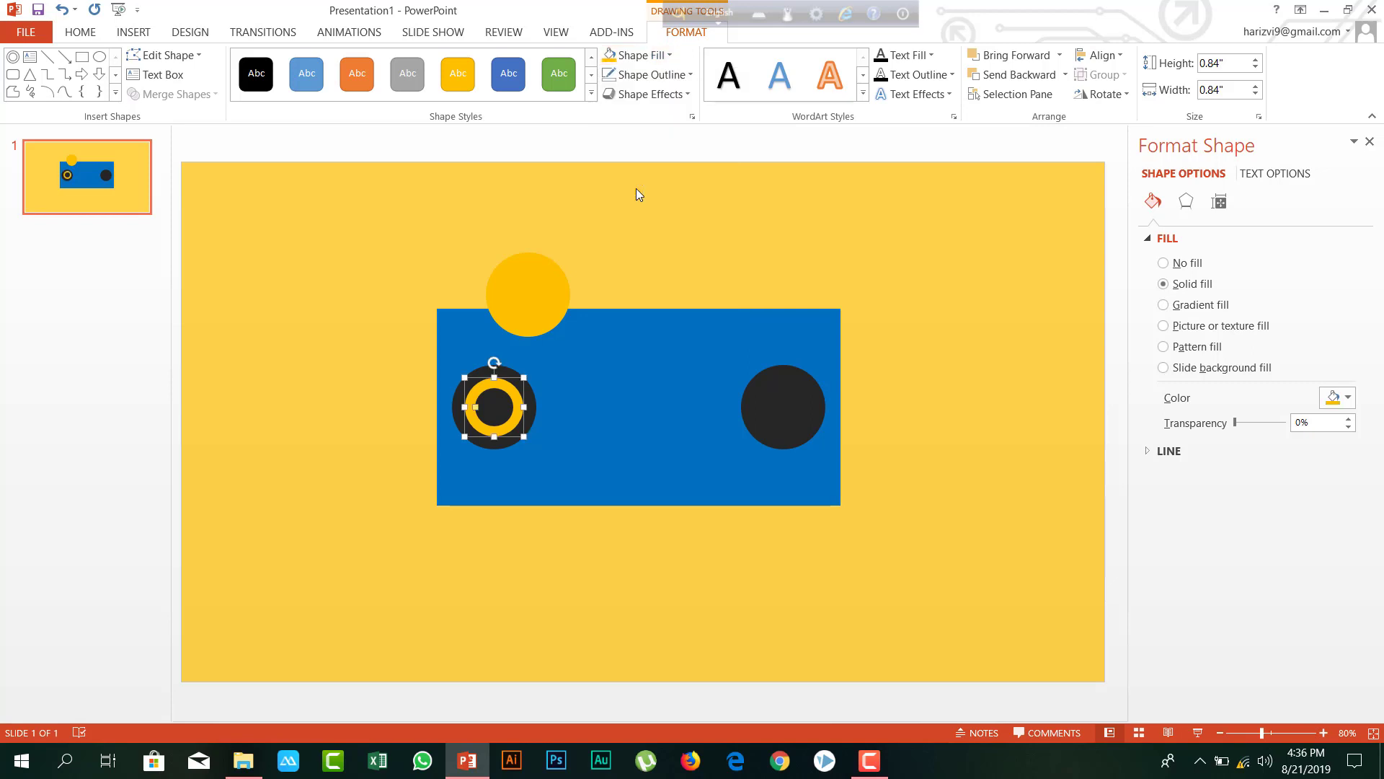
pyautogui.moveTo(476, 406); pyautogui.dragTo(470, 411)
# Shrink the orange circle and centre it inside the thin ring on the left black circle
pyautogui.click(531, 321)
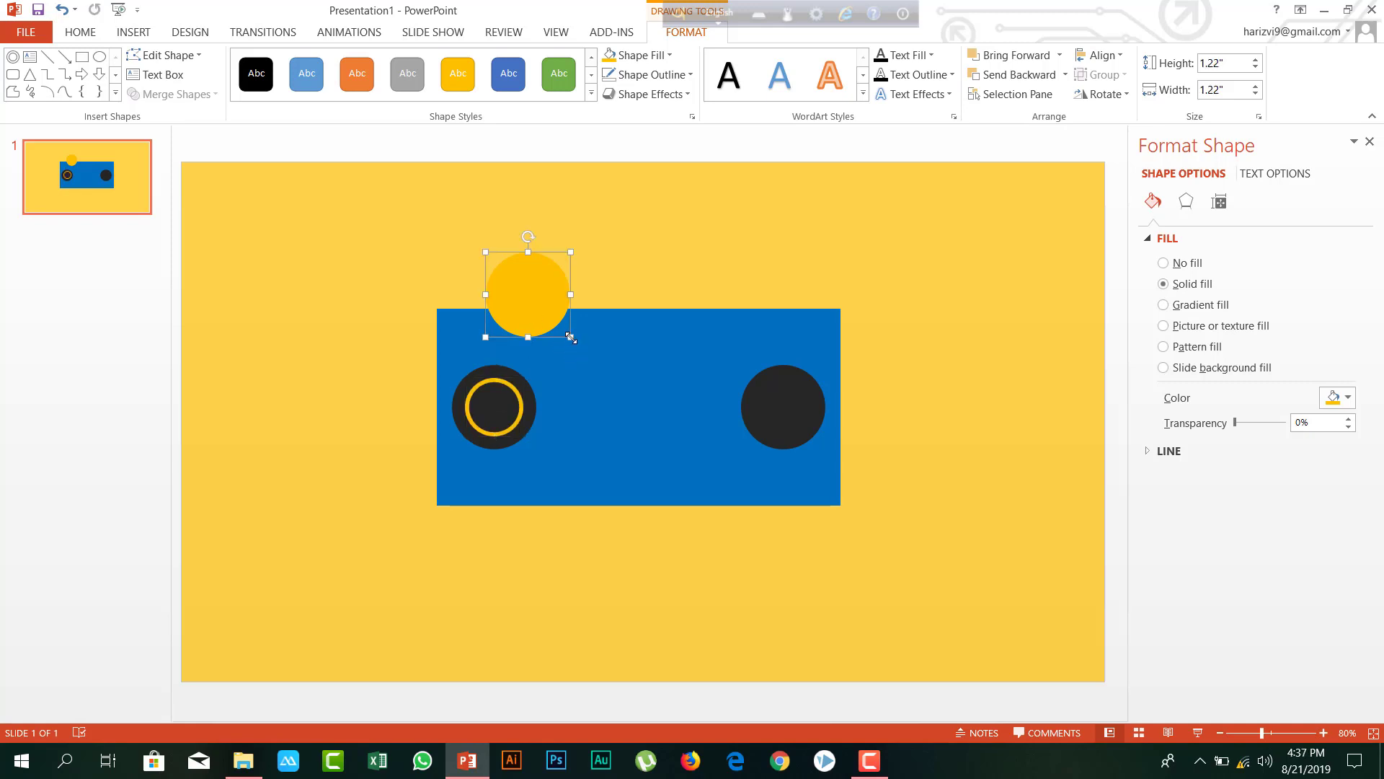
pyautogui.moveTo(570, 337); pyautogui.dragTo(490, 397)
pyautogui.click(534, 219)
# Delete the plain black circle on the right and move the blue rectangle away from the finished speaker circles
pyautogui.moveTo(774, 411); pyautogui.dragTo(639, 286)
pyautogui.press('Delete')
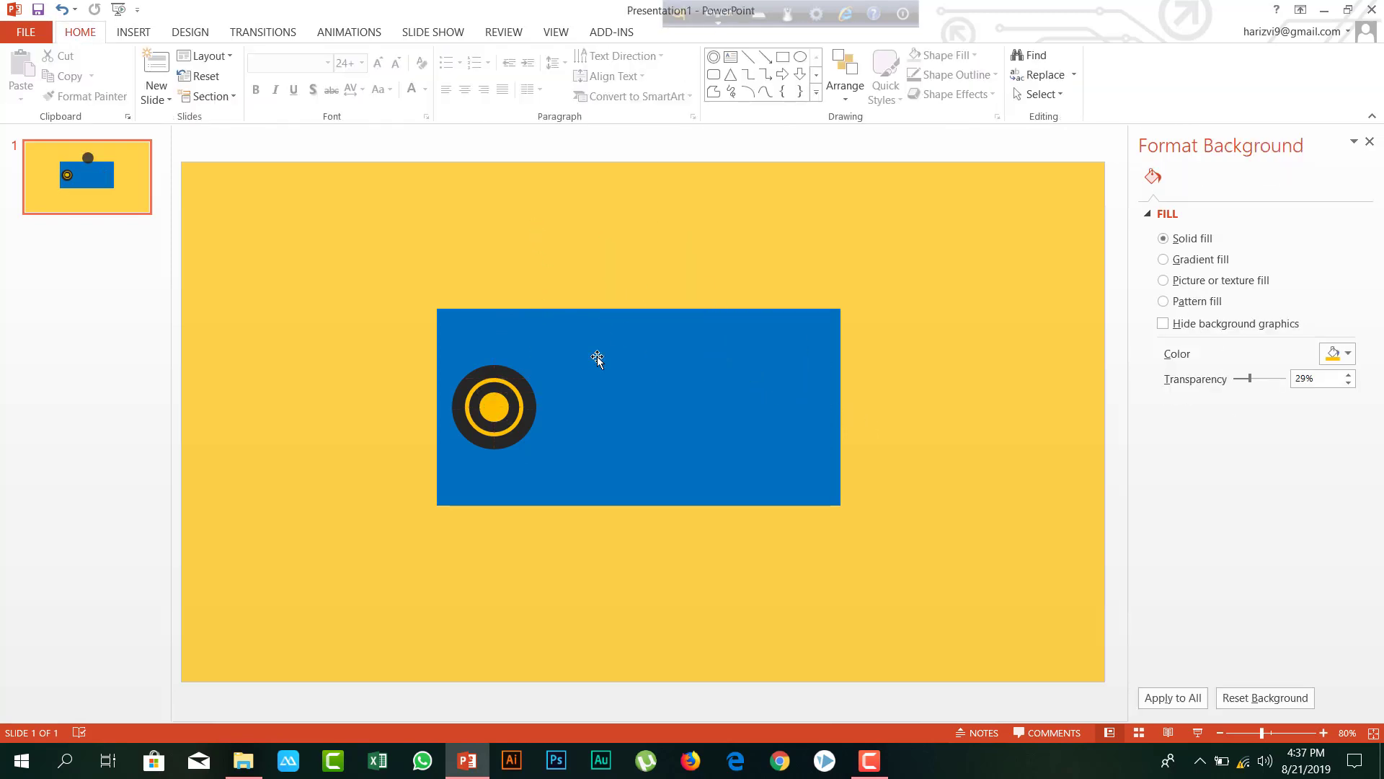
pyautogui.click(473, 366)
pyautogui.click(480, 379)
pyautogui.moveTo(519, 339)
pyautogui.mouseDown()
pyautogui.moveTo(658, 300)
pyautogui.moveTo(667, 319)
pyautogui.mouseUp()
# Group the black circle, the thin ring and the orange circle into one speaker object
pyautogui.moveTo(429, 354); pyautogui.dragTo(551, 461)
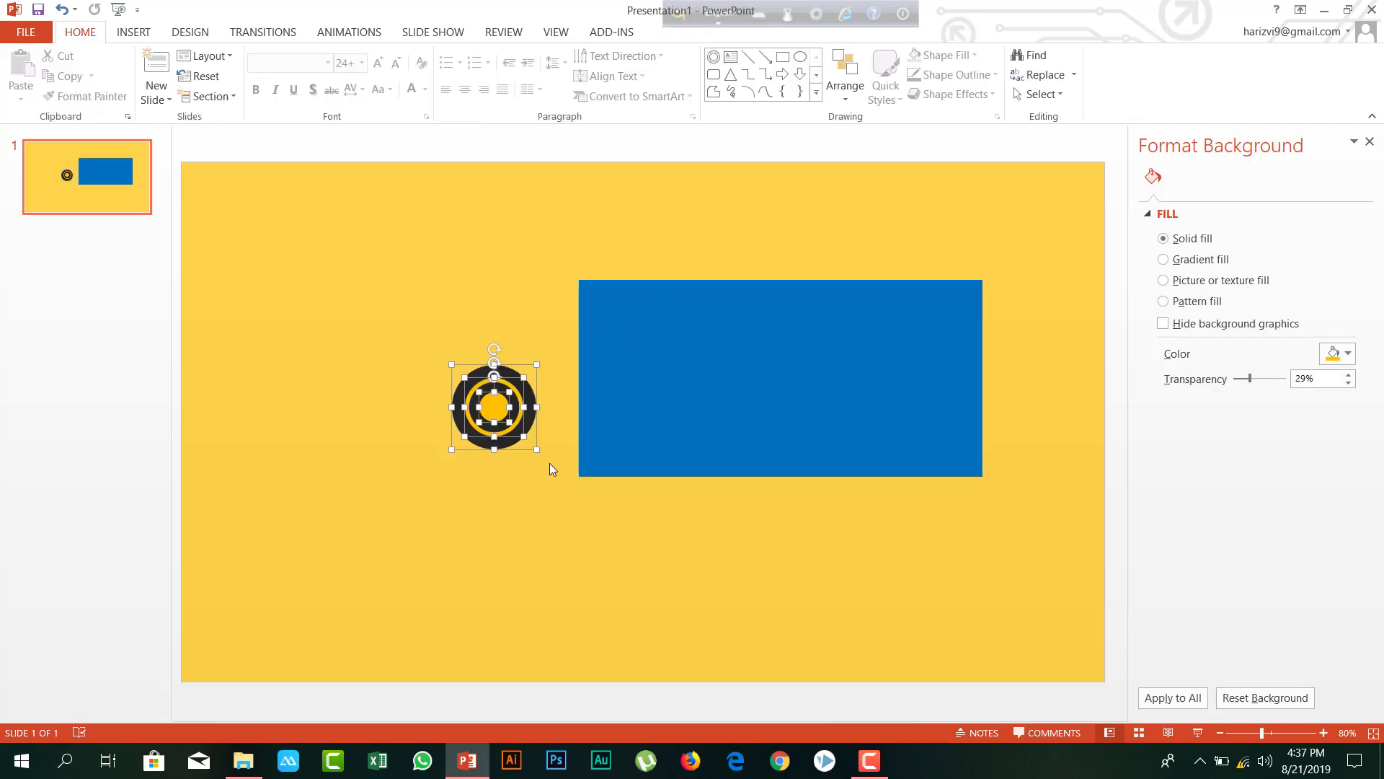
pyautogui.rightClick(511, 383)
pyautogui.moveTo(556, 492)
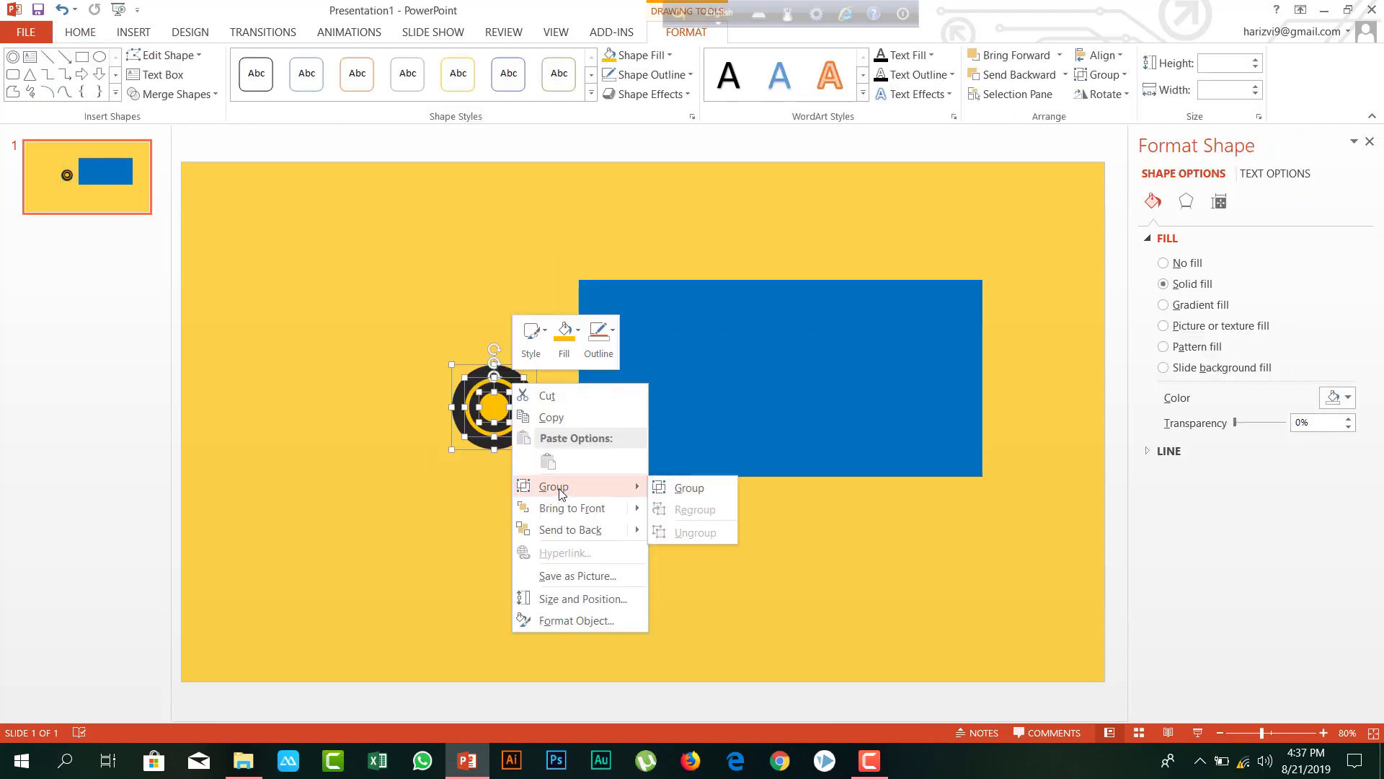
pyautogui.click(687, 487)
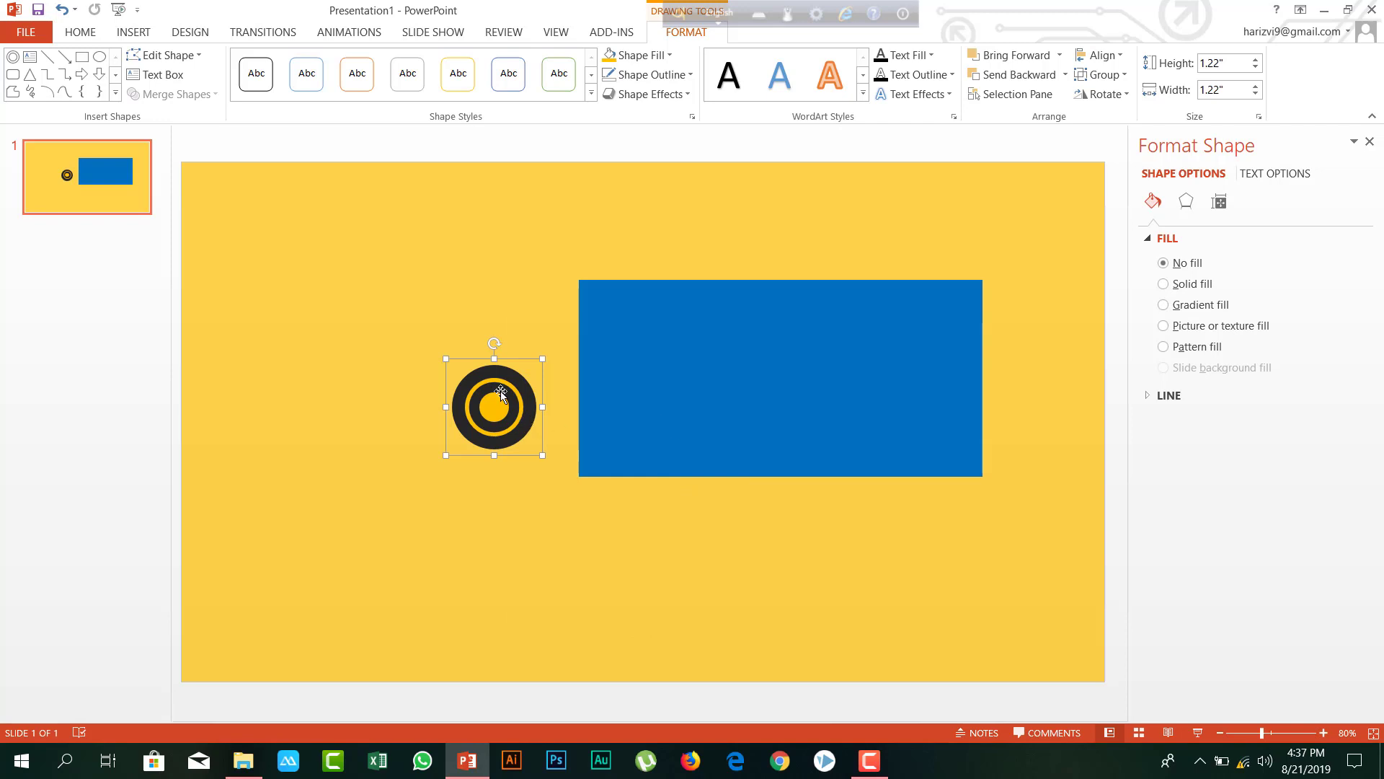
# Duplicate the speaker group and position the two speakers at the left and right ends of the blue rectangle
pyautogui.hotkey('ctrl', 'd')
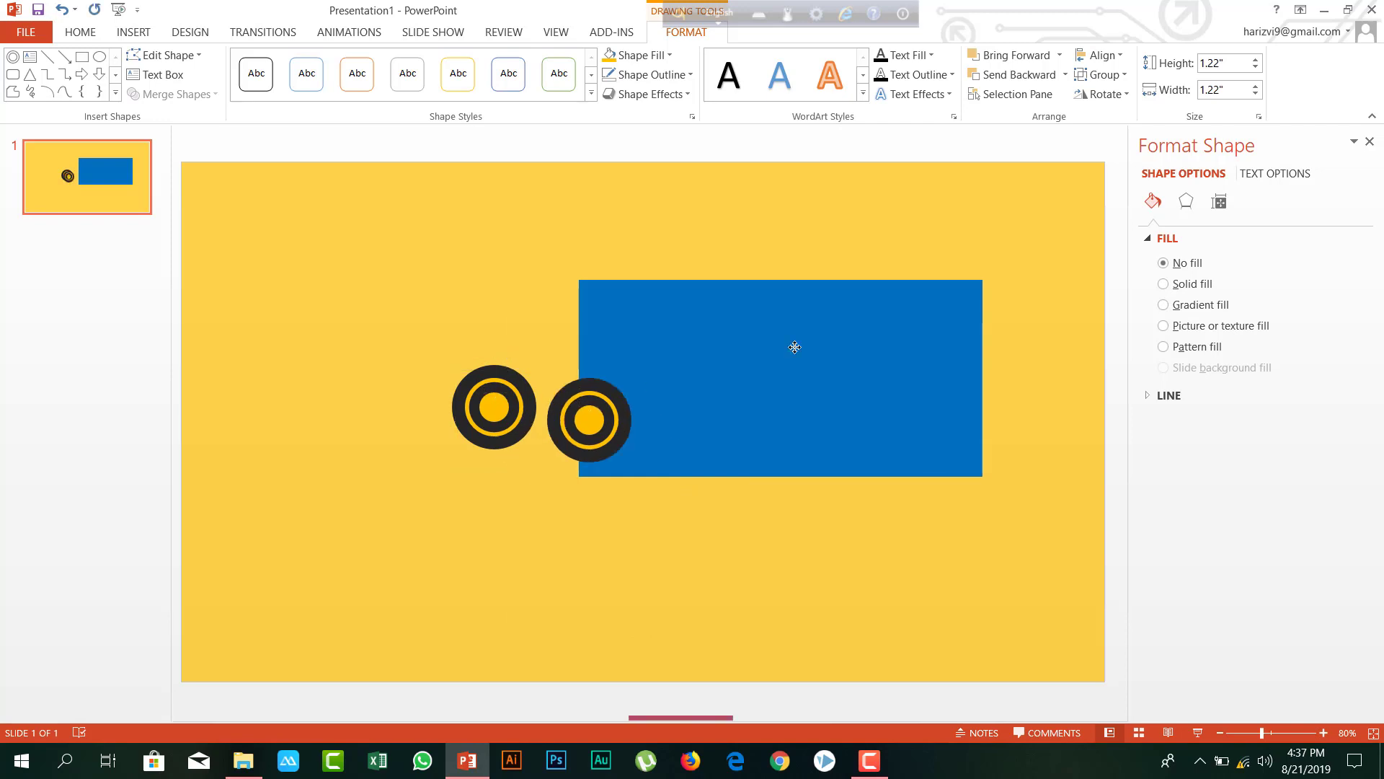
pyautogui.moveTo(664, 401); pyautogui.dragTo(492, 463)
pyautogui.moveTo(500, 398); pyautogui.dragTo(469, 432)
pyautogui.click(888, 359)
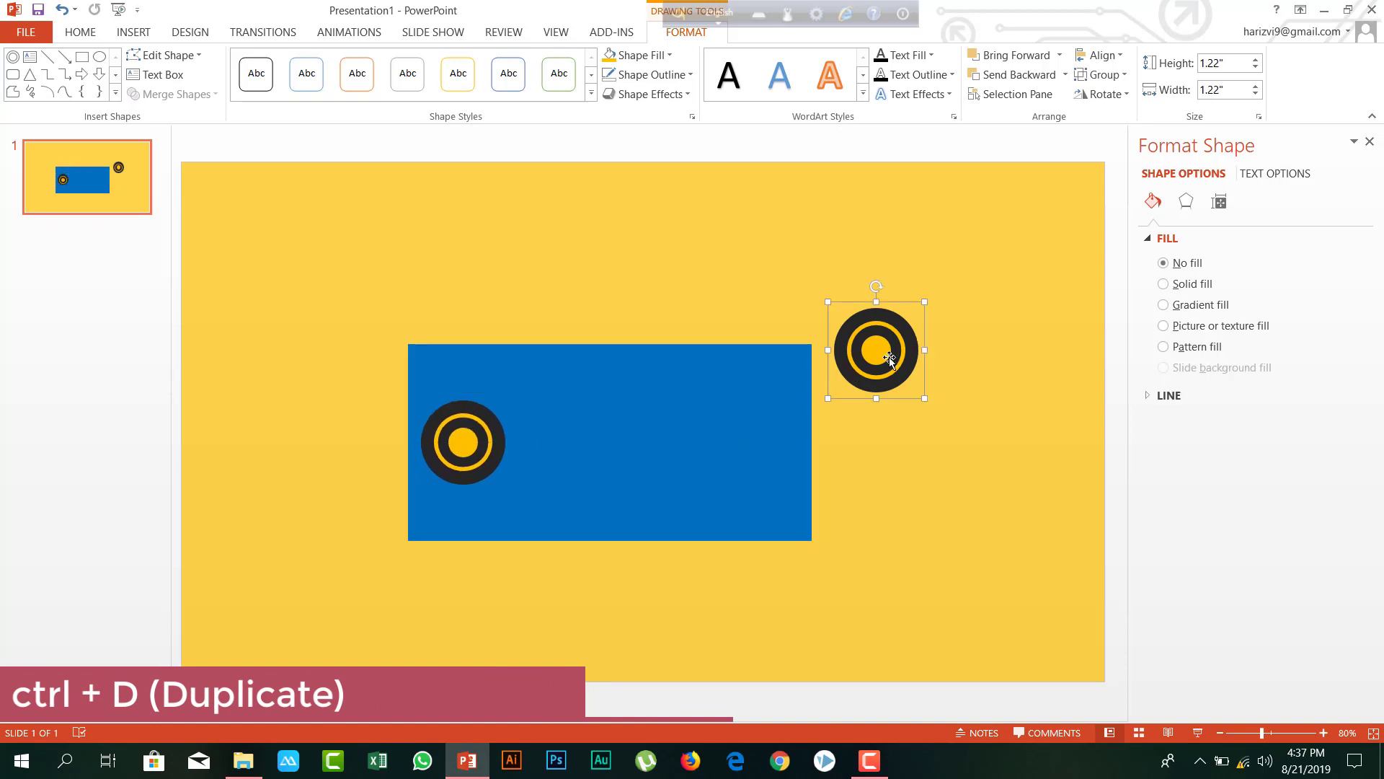
pyautogui.moveTo(881, 346); pyautogui.dragTo(764, 432)
pyautogui.click(664, 273)
# Duplicate the blue rectangle, resize the copy to about 3.2" wide by 1.08" high and centre it over the body's upper edge
pyautogui.click(573, 414)
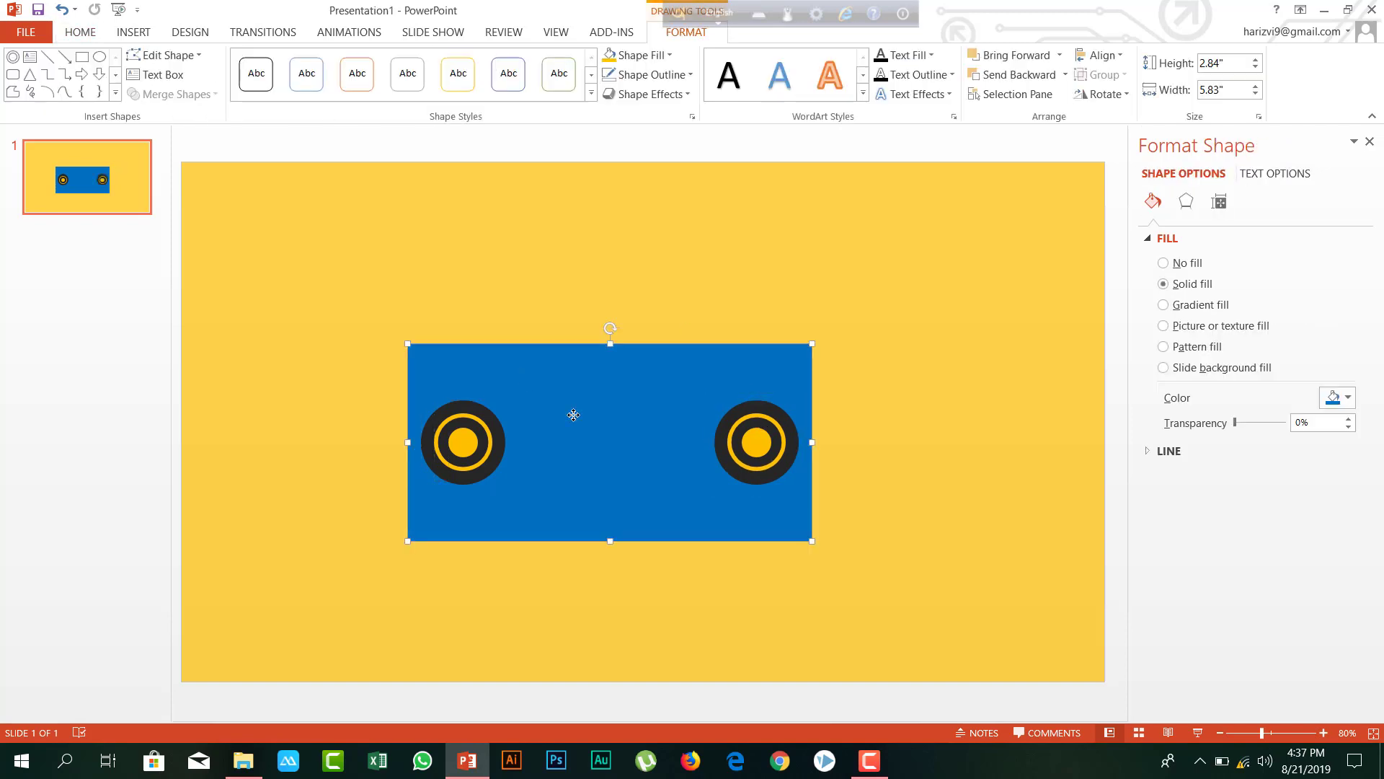
pyautogui.moveTo(573, 415); pyautogui.dragTo(416, 261)
pyautogui.moveTo(253, 288); pyautogui.dragTo(433, 290)
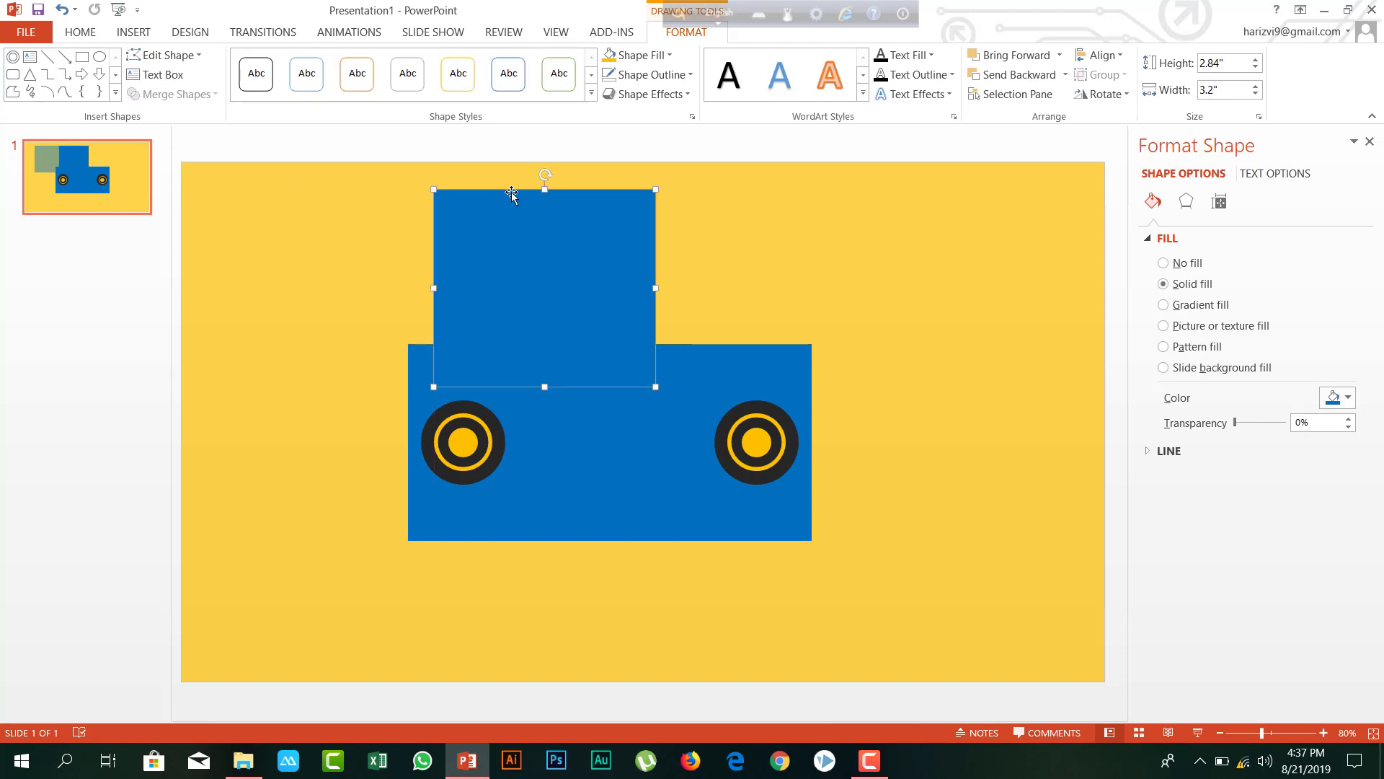
pyautogui.moveTo(545, 189); pyautogui.dragTo(538, 312)
pyautogui.moveTo(530, 321); pyautogui.dragTo(594, 338)
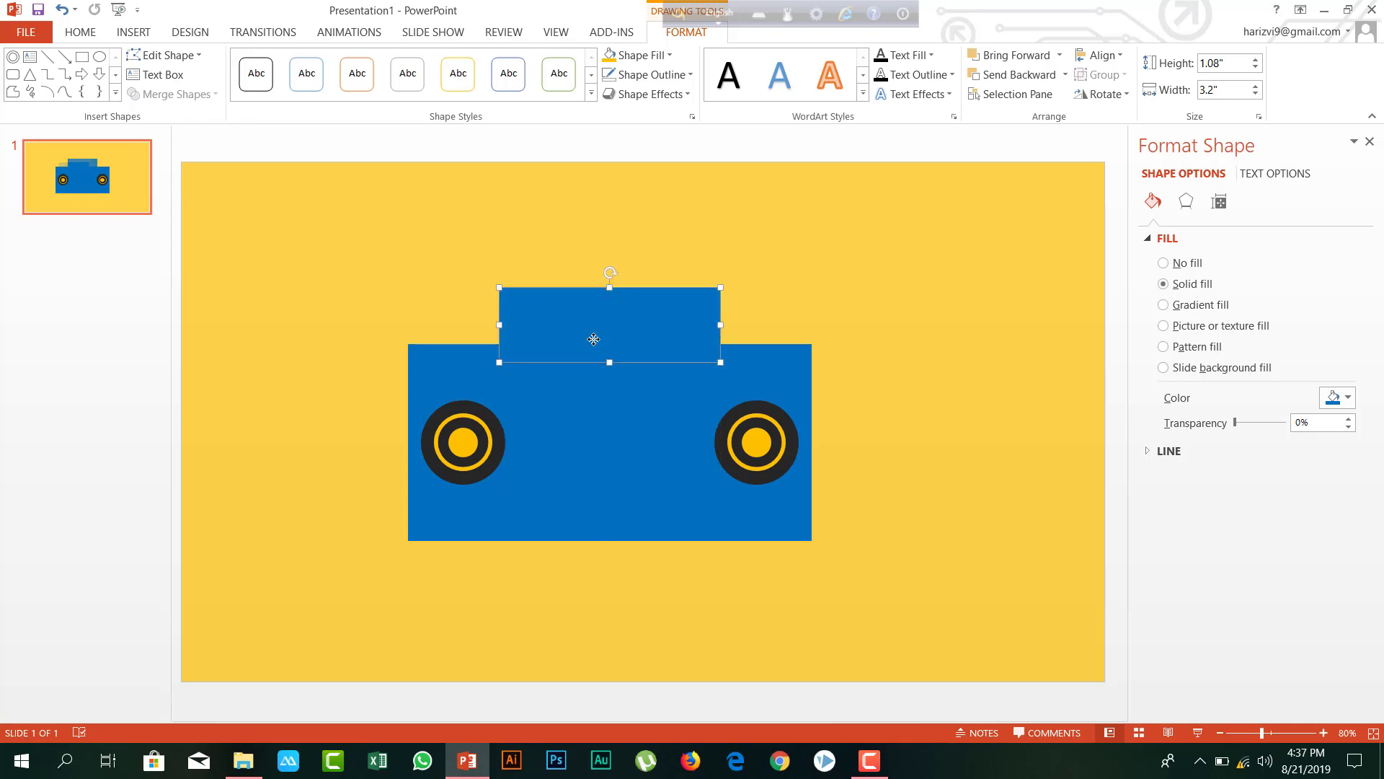
# Fill the small rectangle with near-black and move it between the two speakers
pyautogui.click(646, 60)
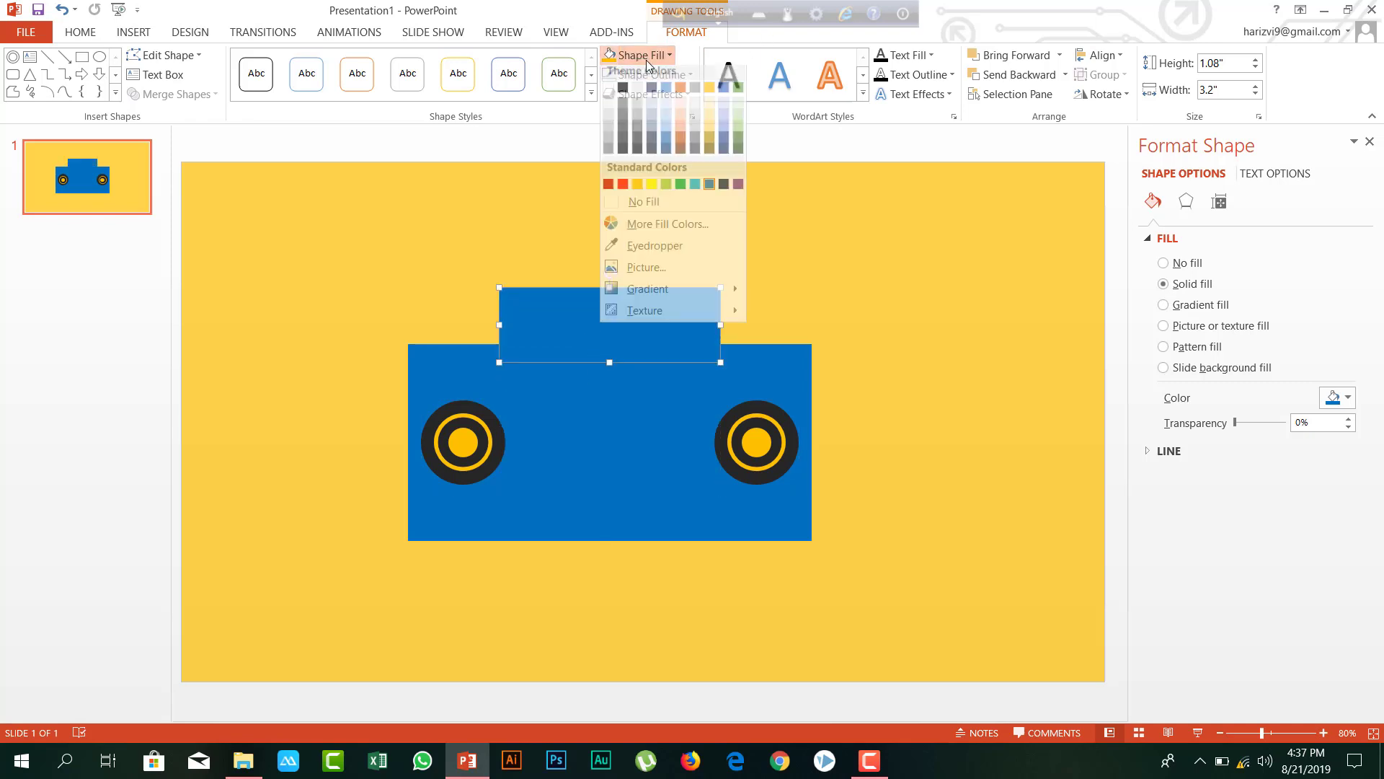
pyautogui.click(625, 148)
pyautogui.moveTo(586, 335); pyautogui.dragTo(588, 435)
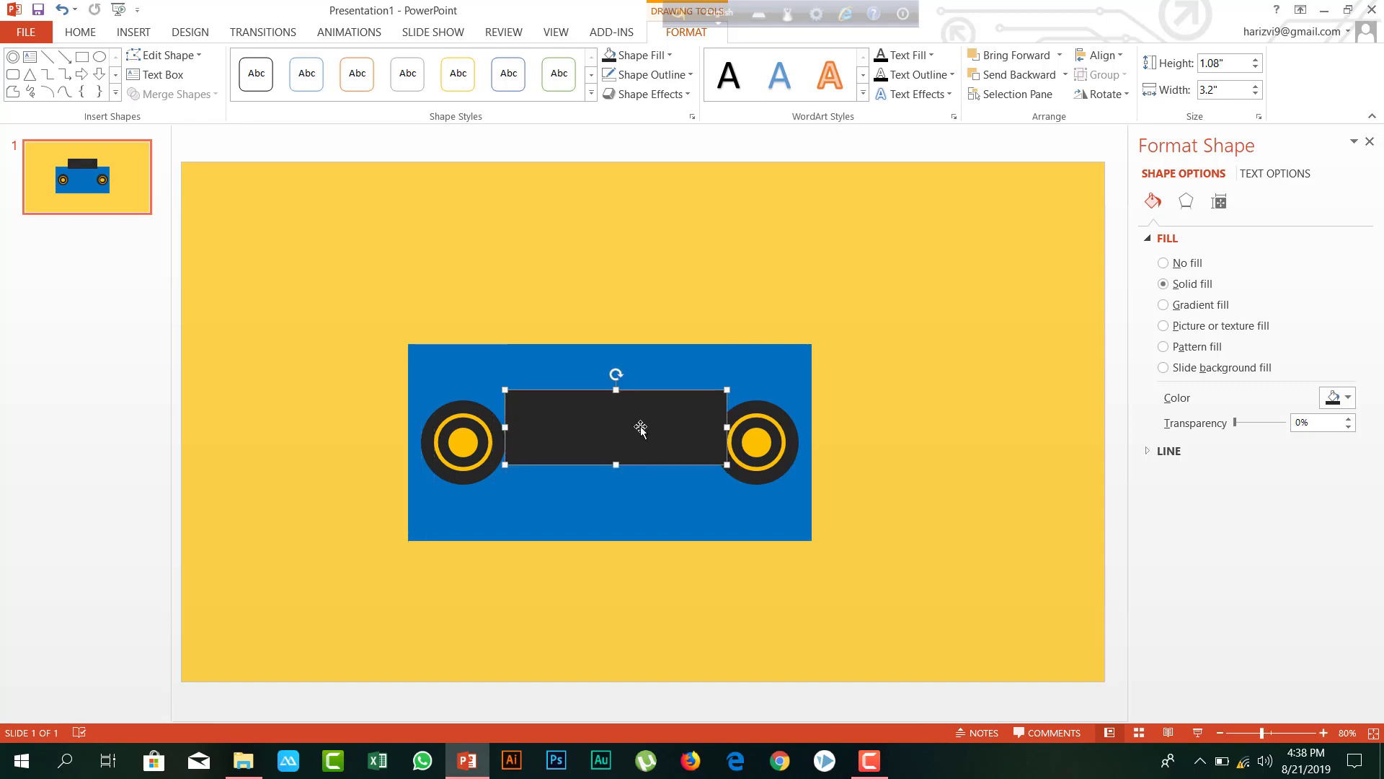
# Resize the near-black panel to about 1.98" wide by 0.75" high and centre it between the speakers
pyautogui.moveTo(723, 424); pyautogui.dragTo(541, 441)
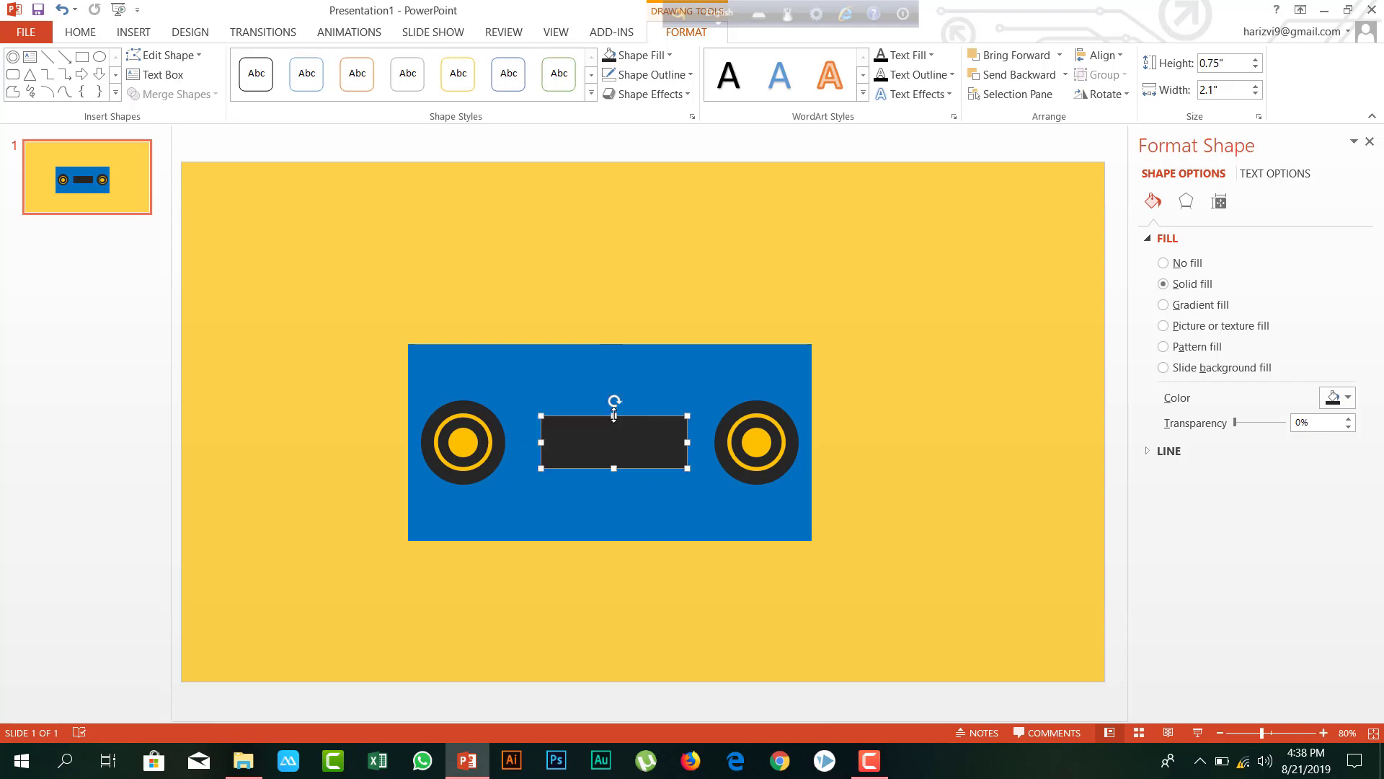
pyautogui.moveTo(680, 441); pyautogui.dragTo(678, 441)
pyautogui.click(651, 235)
pyautogui.click(638, 444)
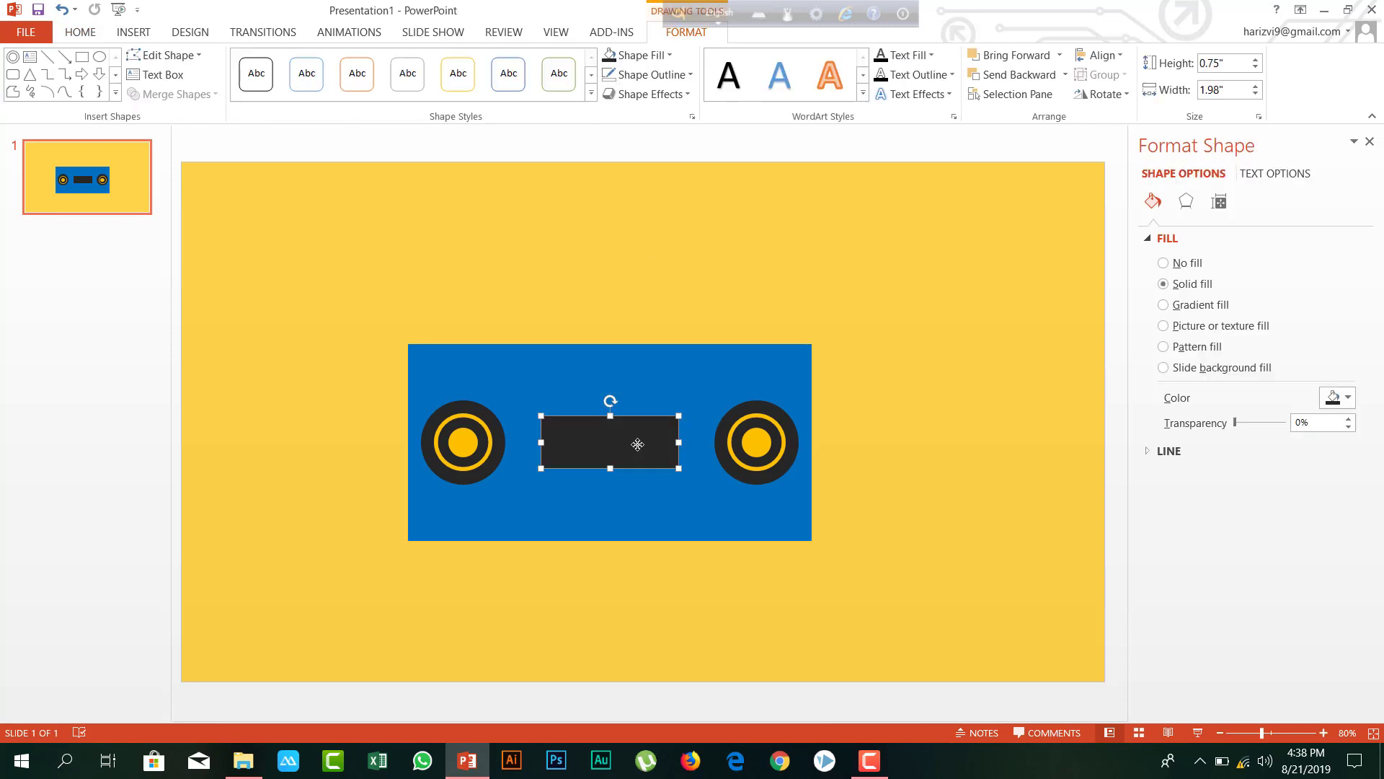
pyautogui.click(585, 287)
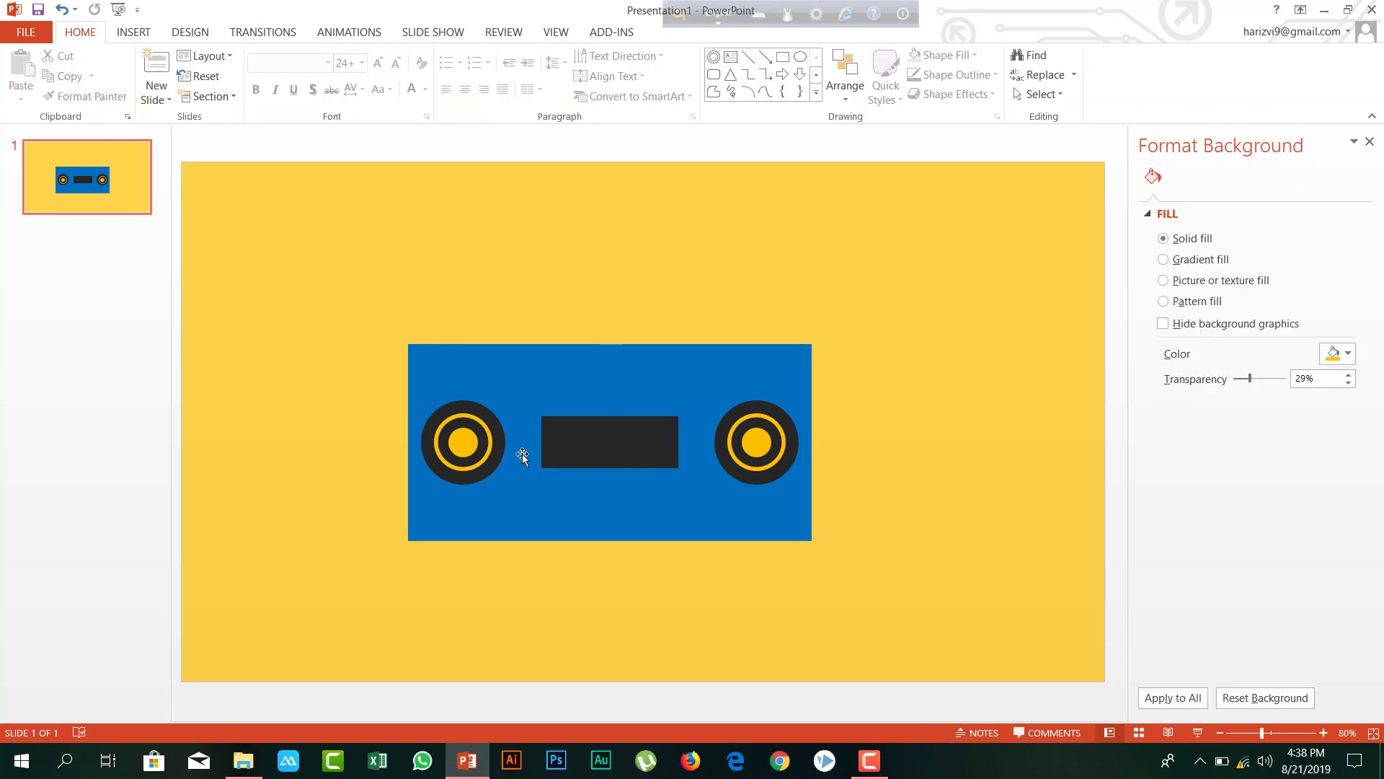
# Duplicate the left speaker, shrink the copy to about 0.51" and place it at the left end of the dark panel
pyautogui.click(482, 466)
pyautogui.moveTo(493, 418); pyautogui.dragTo(591, 272)
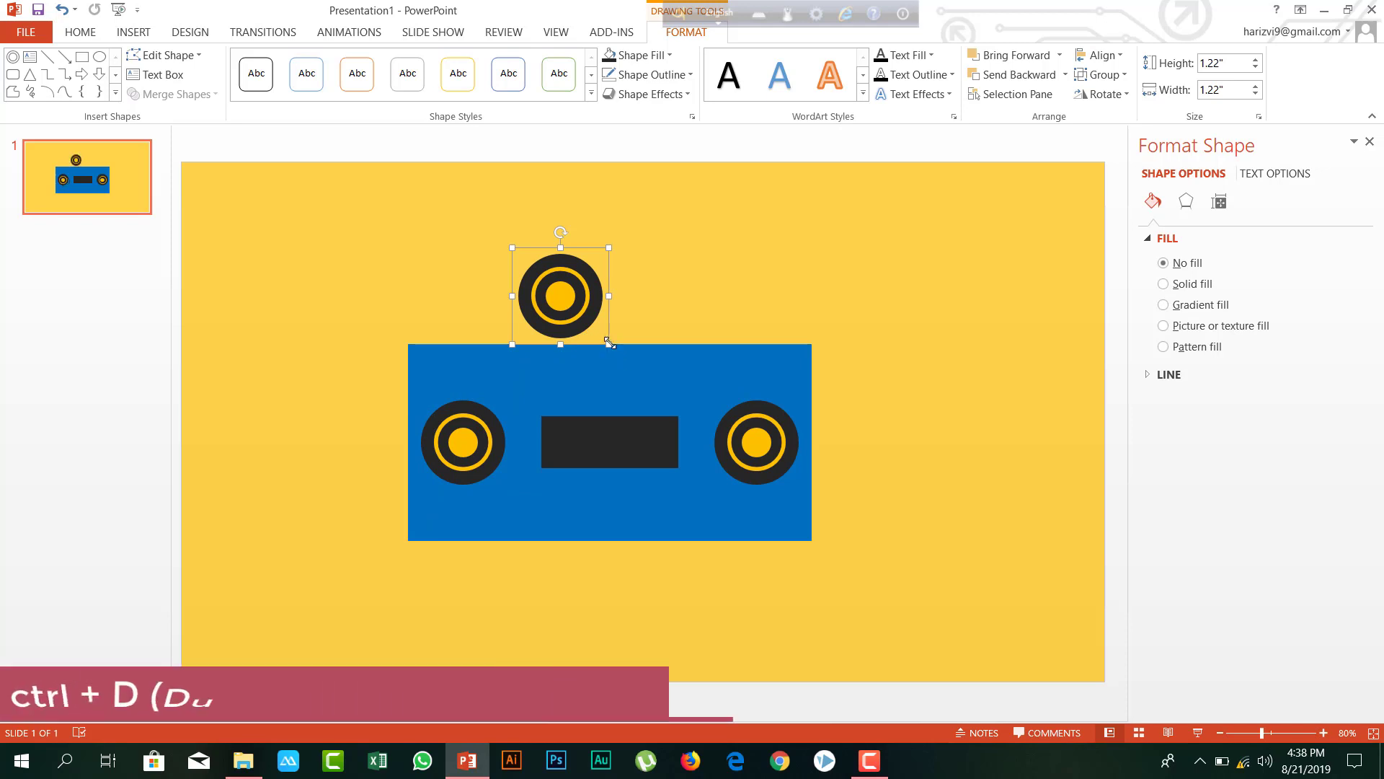
pyautogui.moveTo(609, 343); pyautogui.dragTo(565, 441)
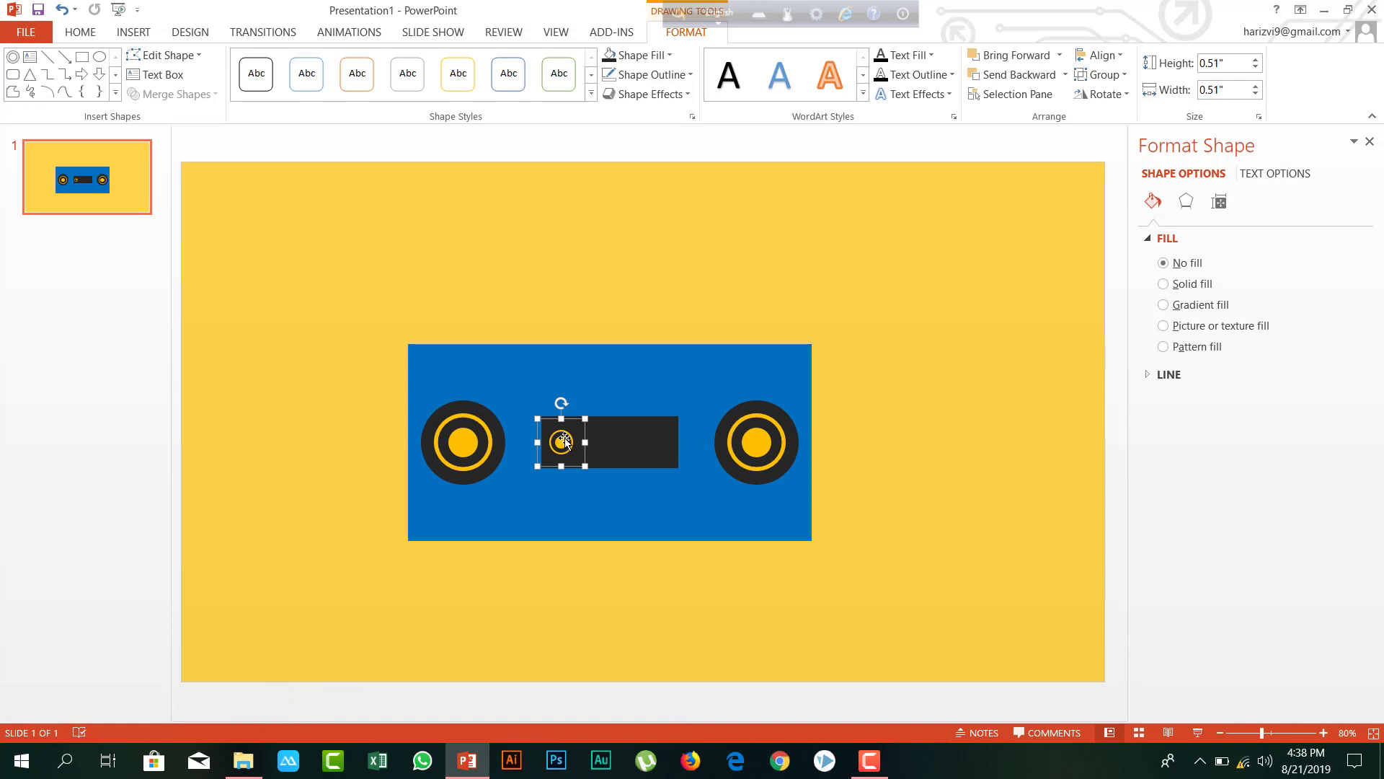
# Duplicate the small reel and place the copy at the right end of the dark panel
pyautogui.hotkey('ctrl', 'd')
pyautogui.moveTo(682, 476); pyautogui.dragTo(669, 453)
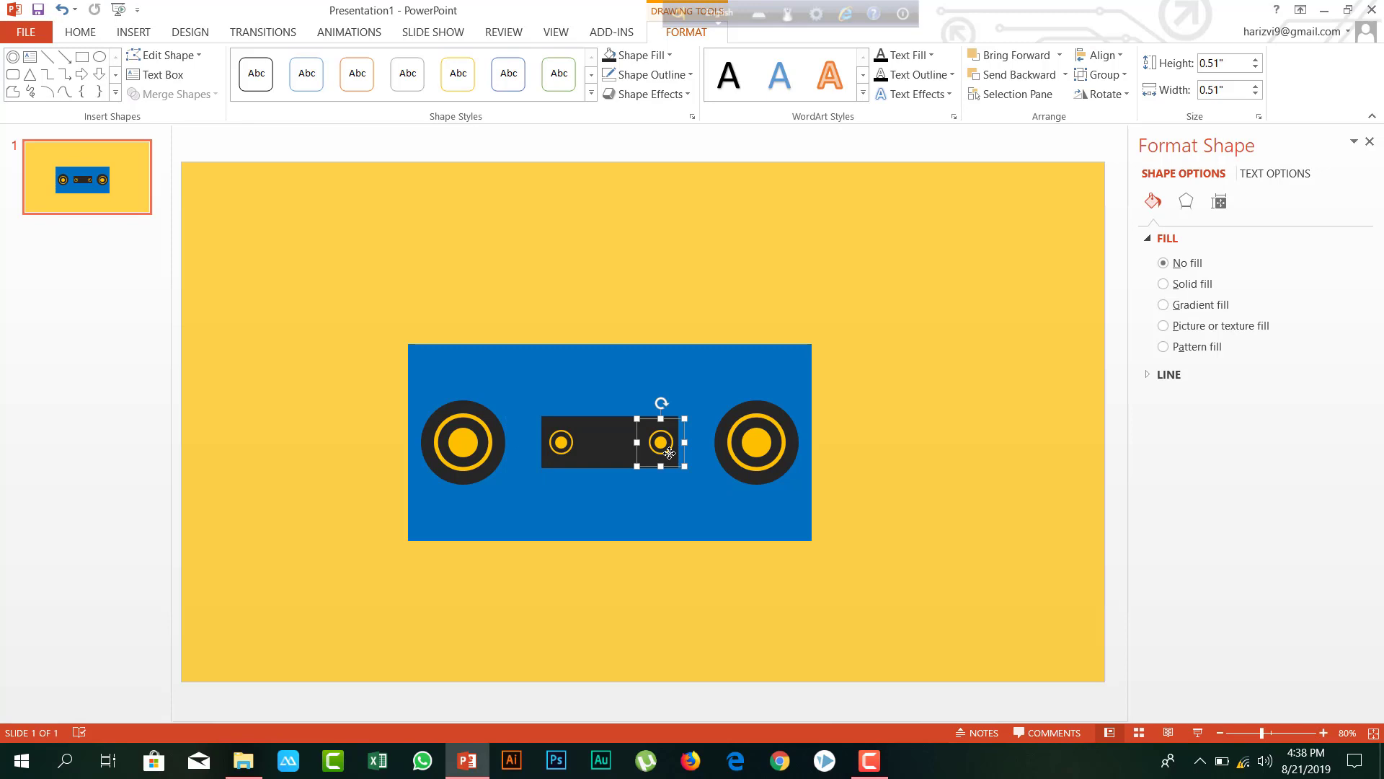
pyautogui.click(636, 231)
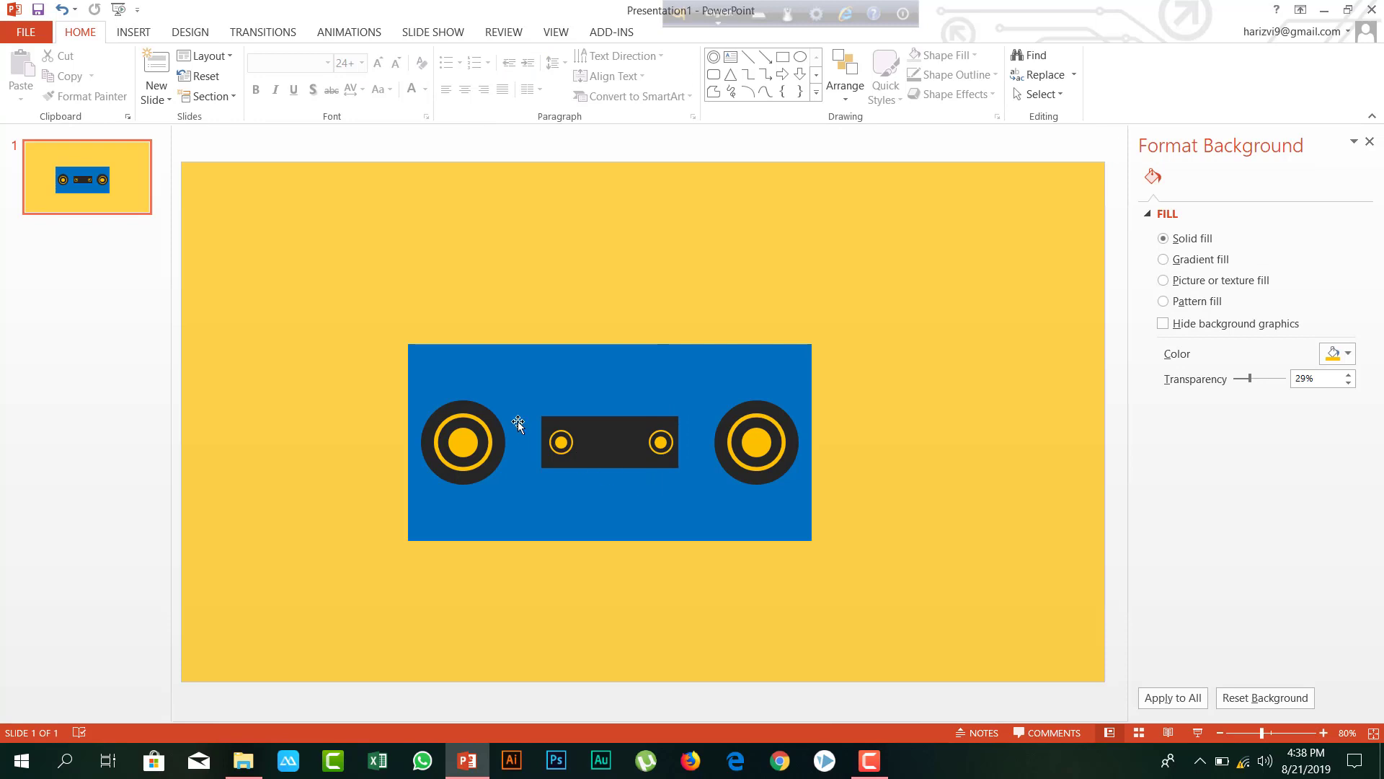
# Duplicate the dark panel, flatten the copy into a bar about 0.15" high and fill it with standard orange
pyautogui.click(595, 440)
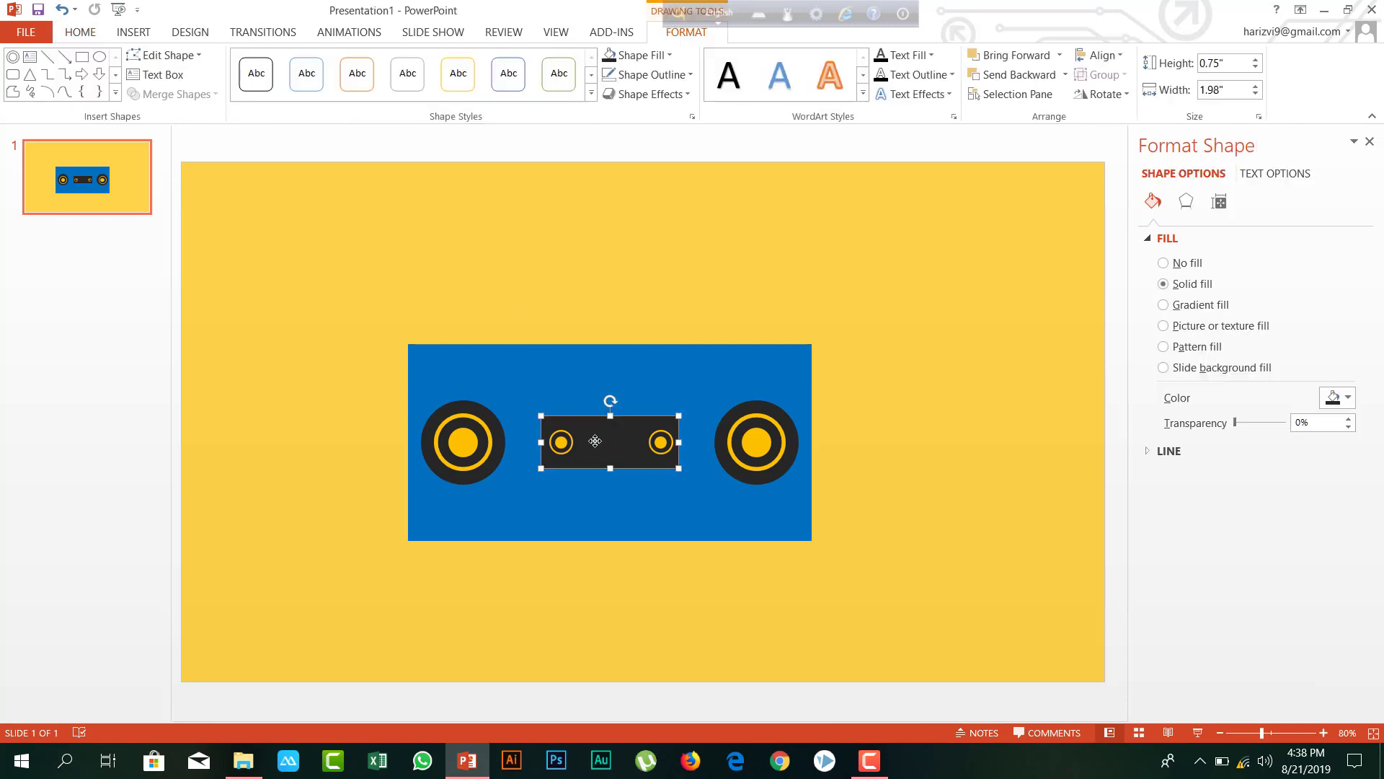
pyautogui.moveTo(594, 441); pyautogui.dragTo(608, 405)
pyautogui.moveTo(607, 420); pyautogui.dragTo(619, 396)
pyautogui.click(655, 58)
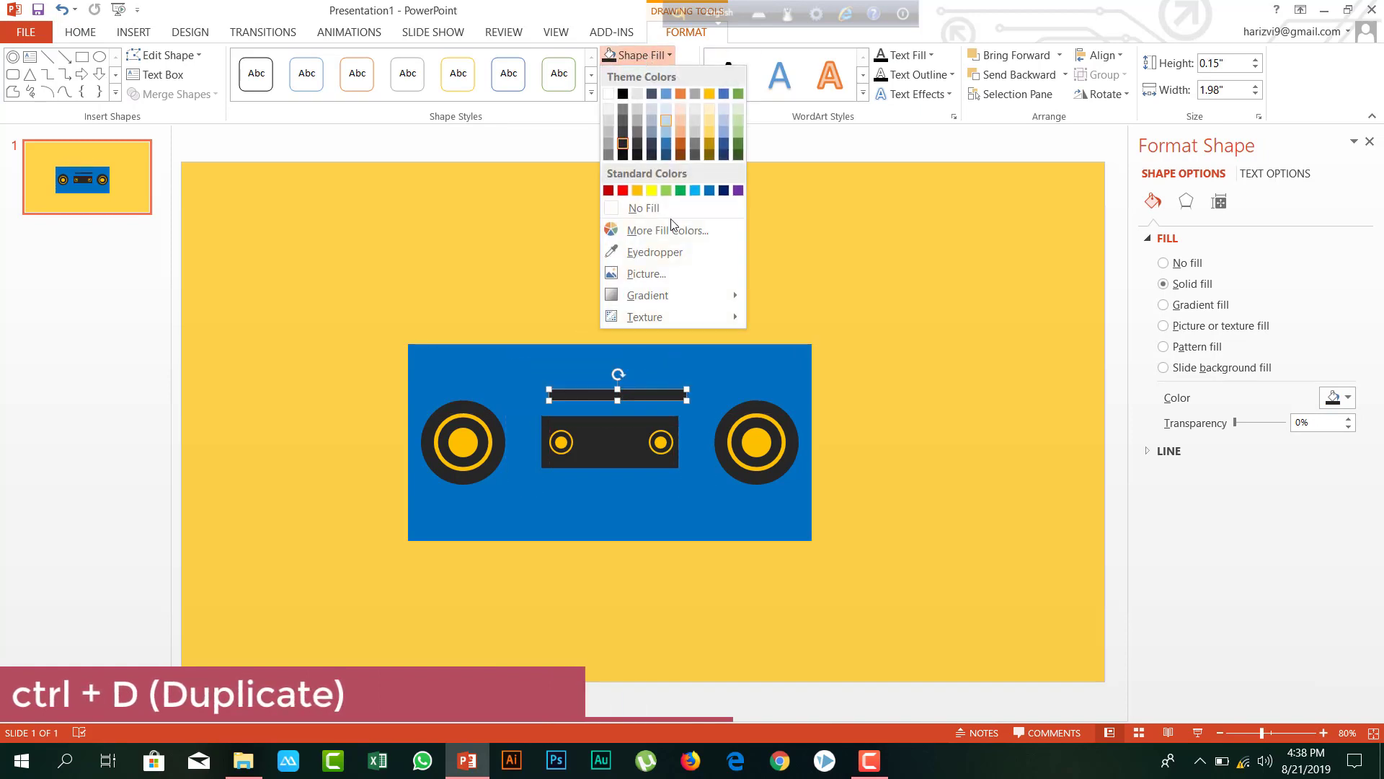
pyautogui.click(637, 191)
# Place thin orange bars along the top and bottom edges of the dark panel
pyautogui.moveTo(633, 409); pyautogui.dragTo(629, 464)
pyautogui.hotkey('ctrl', 'z')
pyautogui.click(616, 274)
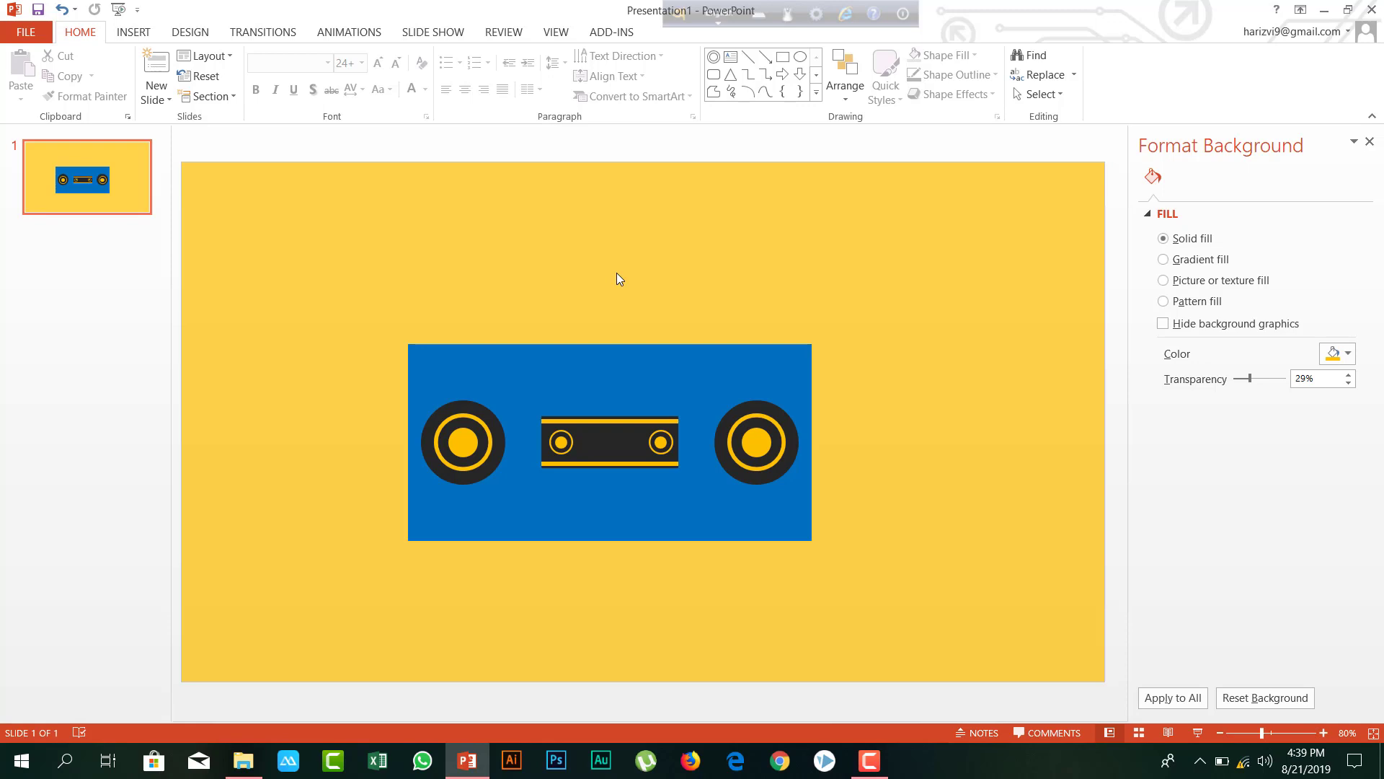
# Duplicate the dark cassette panel and stretch the copy into a base bar about 5.83" wide and 0.28" high along the blue body's bottom edge
pyautogui.moveTo(357, 253); pyautogui.dragTo(864, 617)
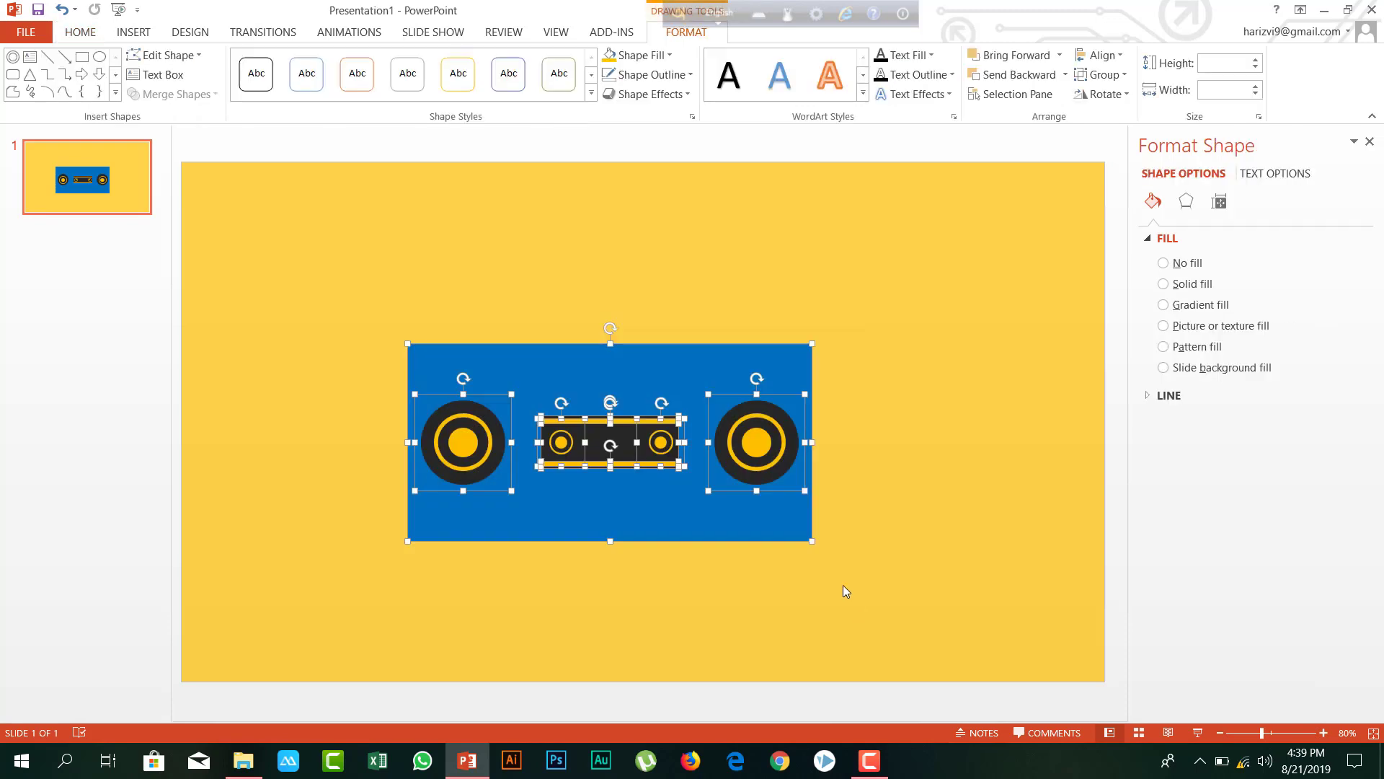
pyautogui.click(628, 209)
pyautogui.click(577, 425)
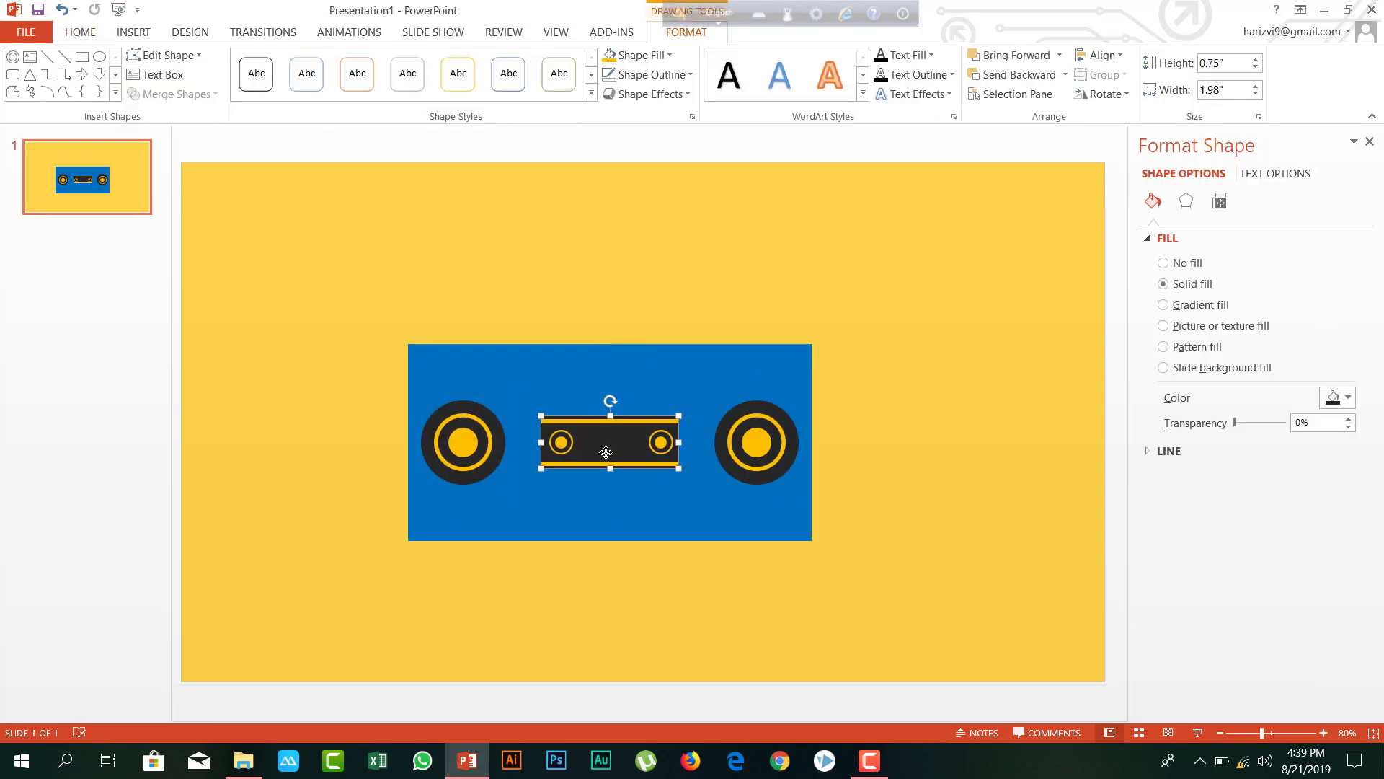
pyautogui.moveTo(605, 452); pyautogui.dragTo(812, 518)
pyautogui.moveTo(415, 522); pyautogui.dragTo(406, 522)
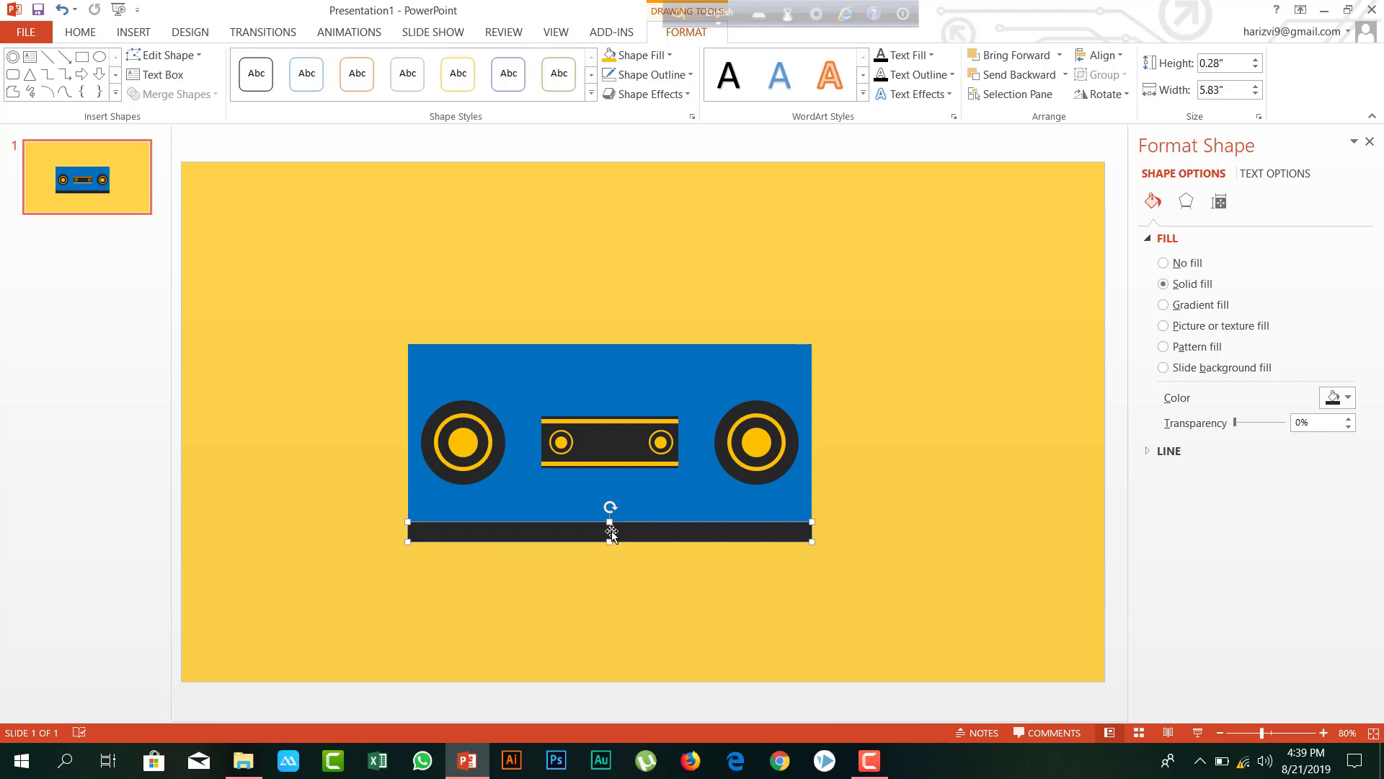
pyautogui.moveTo(607, 521); pyautogui.dragTo(607, 524)
pyautogui.click(620, 243)
pyautogui.click(699, 537)
pyautogui.click(617, 233)
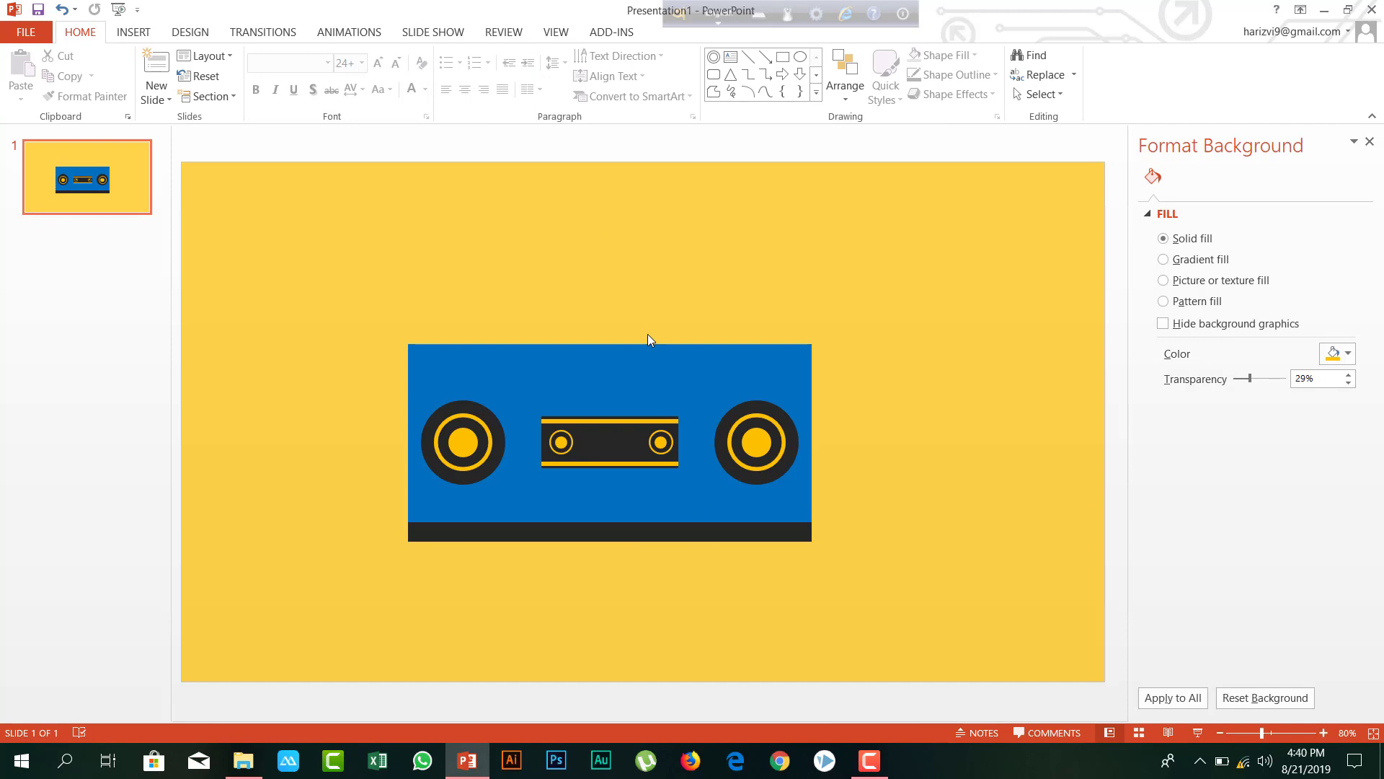
# Group all the boombox shapes and move the group slightly right and down to centre it horizontally on the slide
pyautogui.moveTo(376, 294); pyautogui.dragTo(901, 627)
pyautogui.rightClick(678, 364)
pyautogui.moveTo(751, 480)
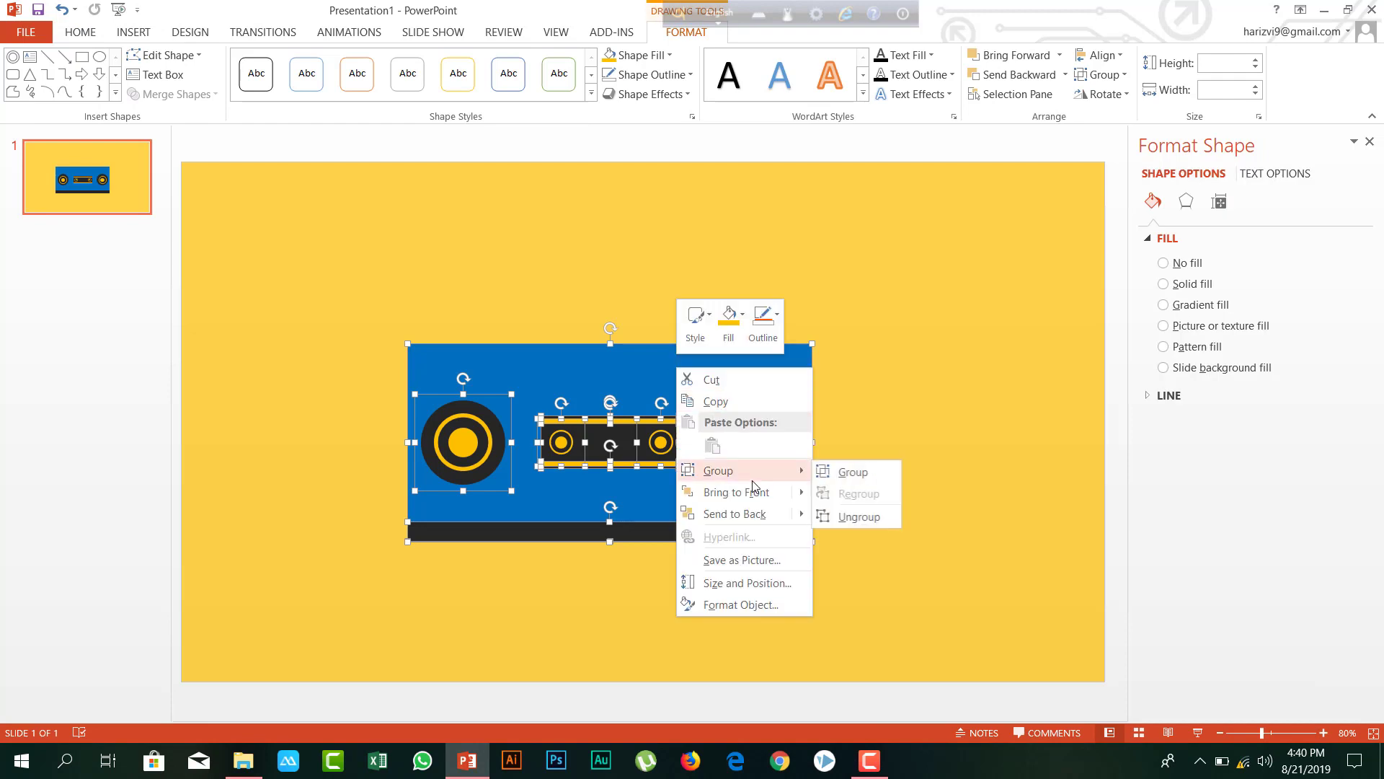
pyautogui.click(853, 471)
pyautogui.moveTo(619, 379); pyautogui.dragTo(648, 399)
pyautogui.click(552, 336)
pyautogui.click(551, 357)
pyautogui.click(551, 346)
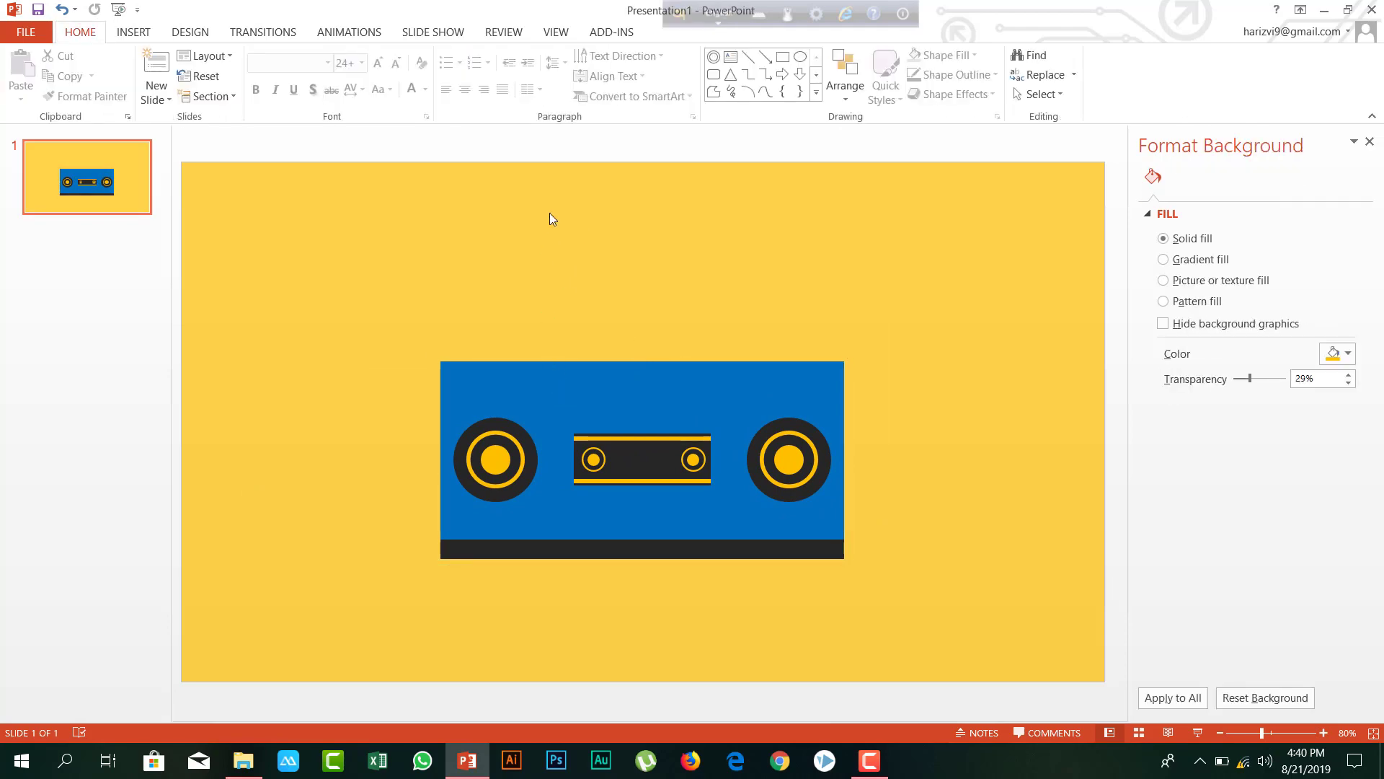
# Draw a Frame shape about 5.93" wide and 1.69" high over the upper part of the blue body
pyautogui.click(134, 32)
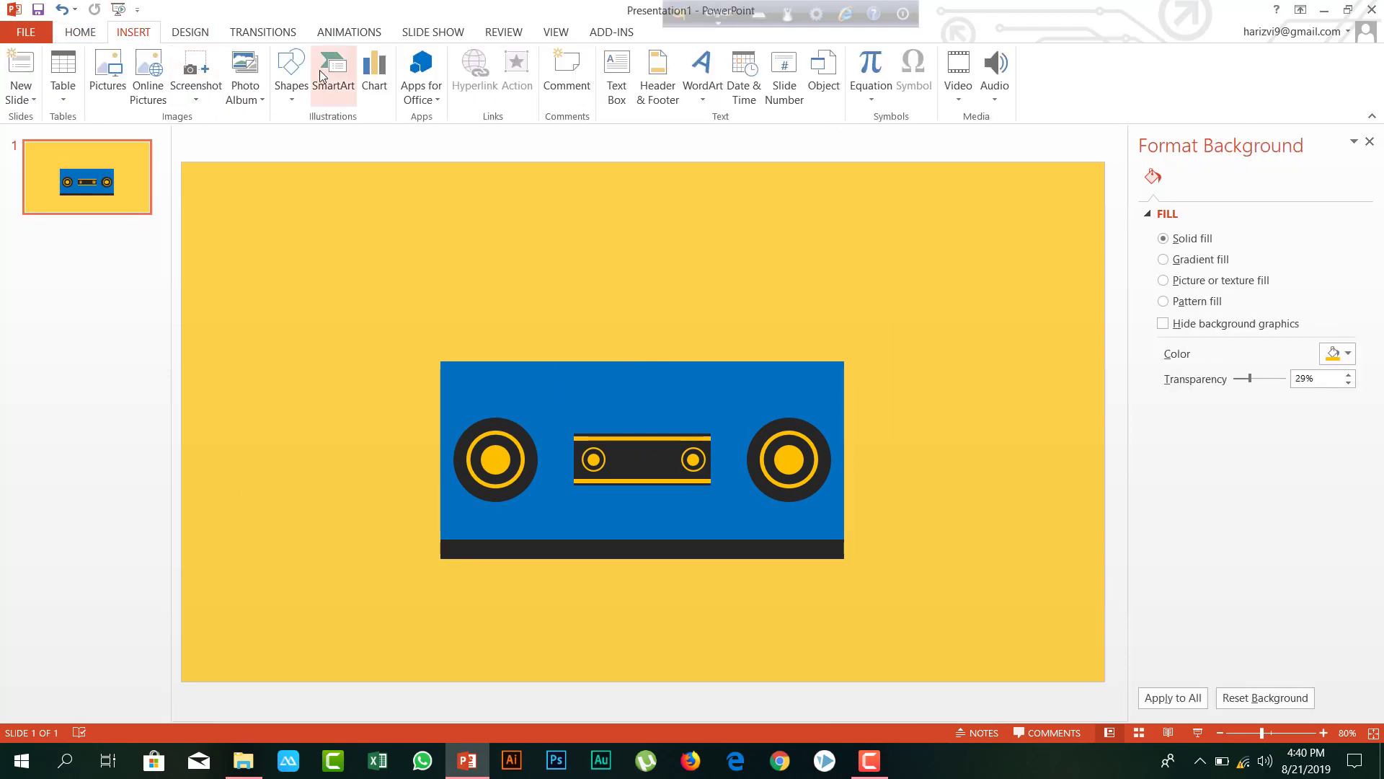
pyautogui.click(293, 81)
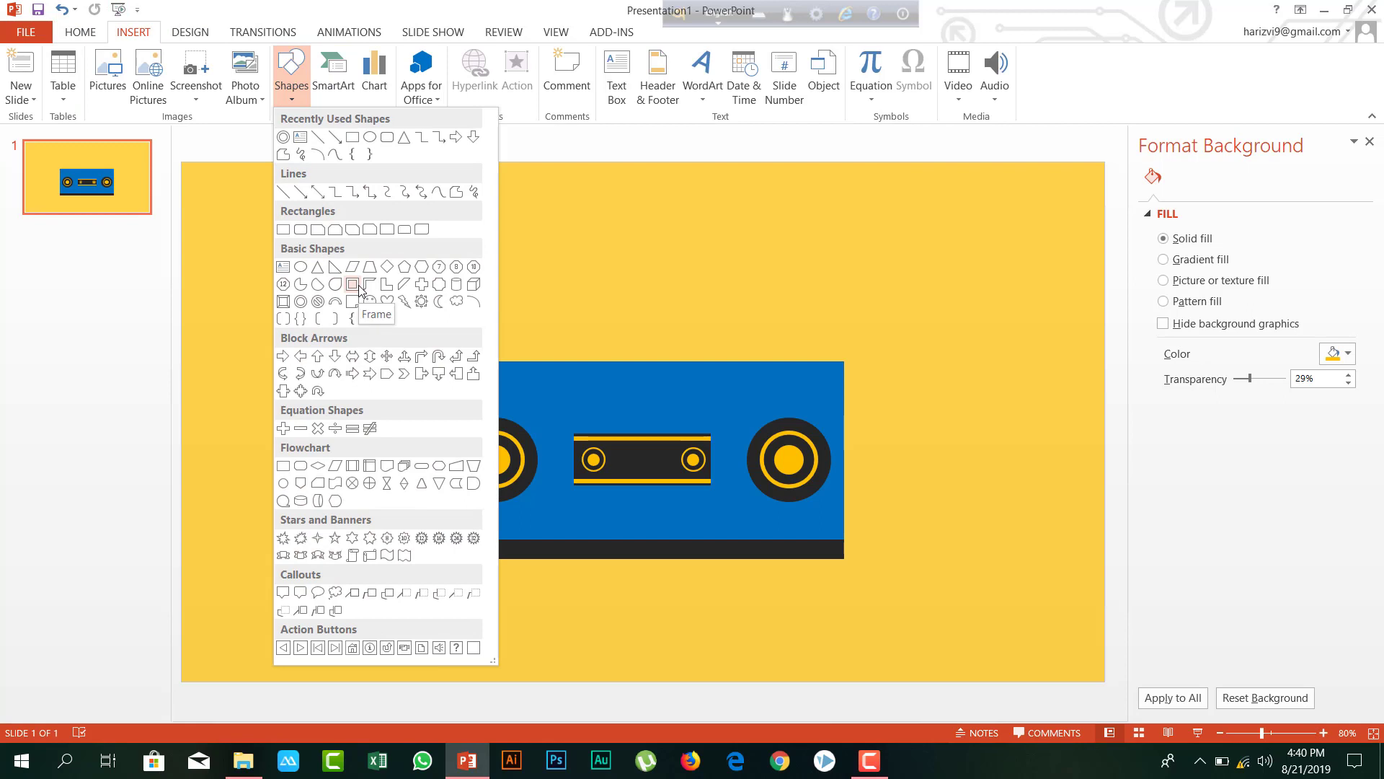
pyautogui.click(361, 288)
pyautogui.moveTo(434, 282)
pyautogui.mouseDown()
pyautogui.moveTo(664, 379)
pyautogui.moveTo(845, 399)
pyautogui.mouseUp()
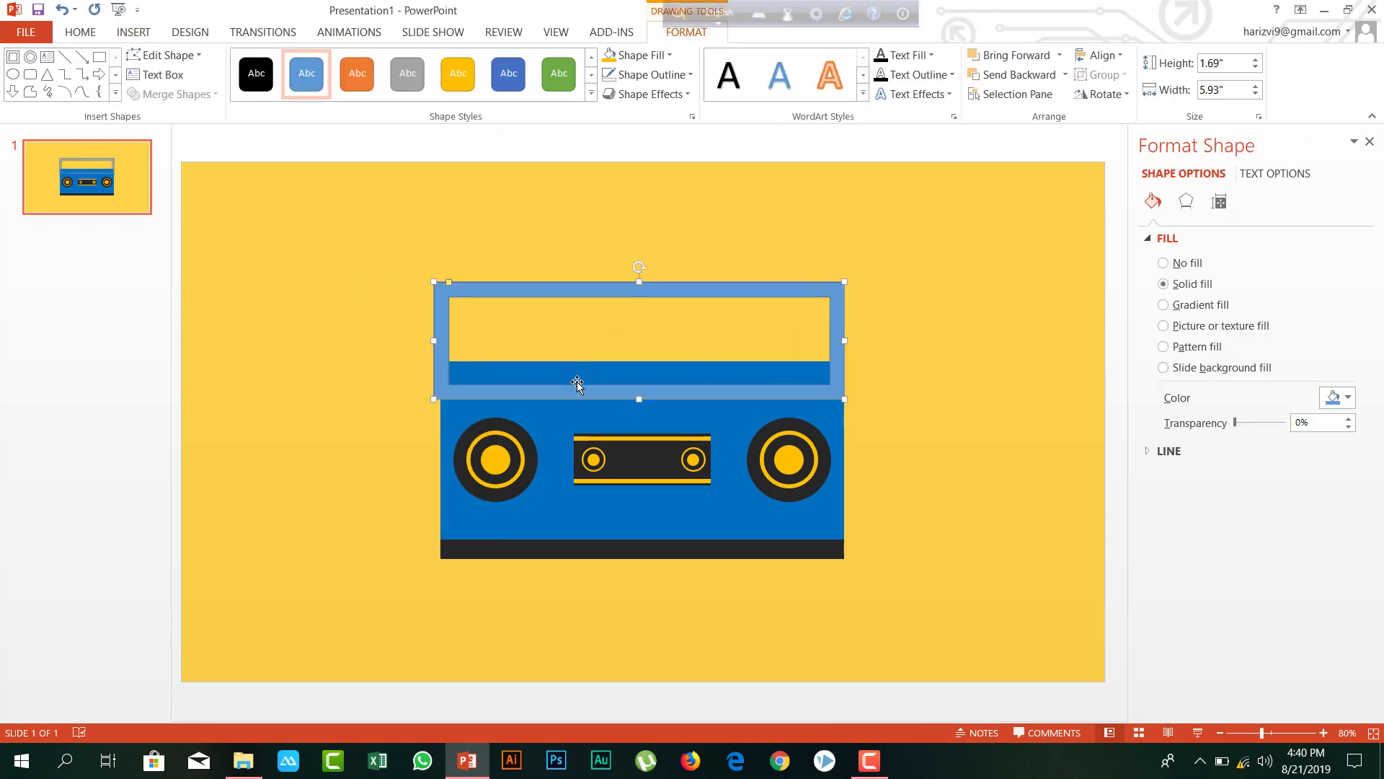
# Narrow the frame to about 4.67", centre it over the boombox body and make its border thinner
pyautogui.moveTo(433, 342); pyautogui.dragTo(453, 340)
pyautogui.moveTo(846, 340); pyautogui.dragTo(804, 341)
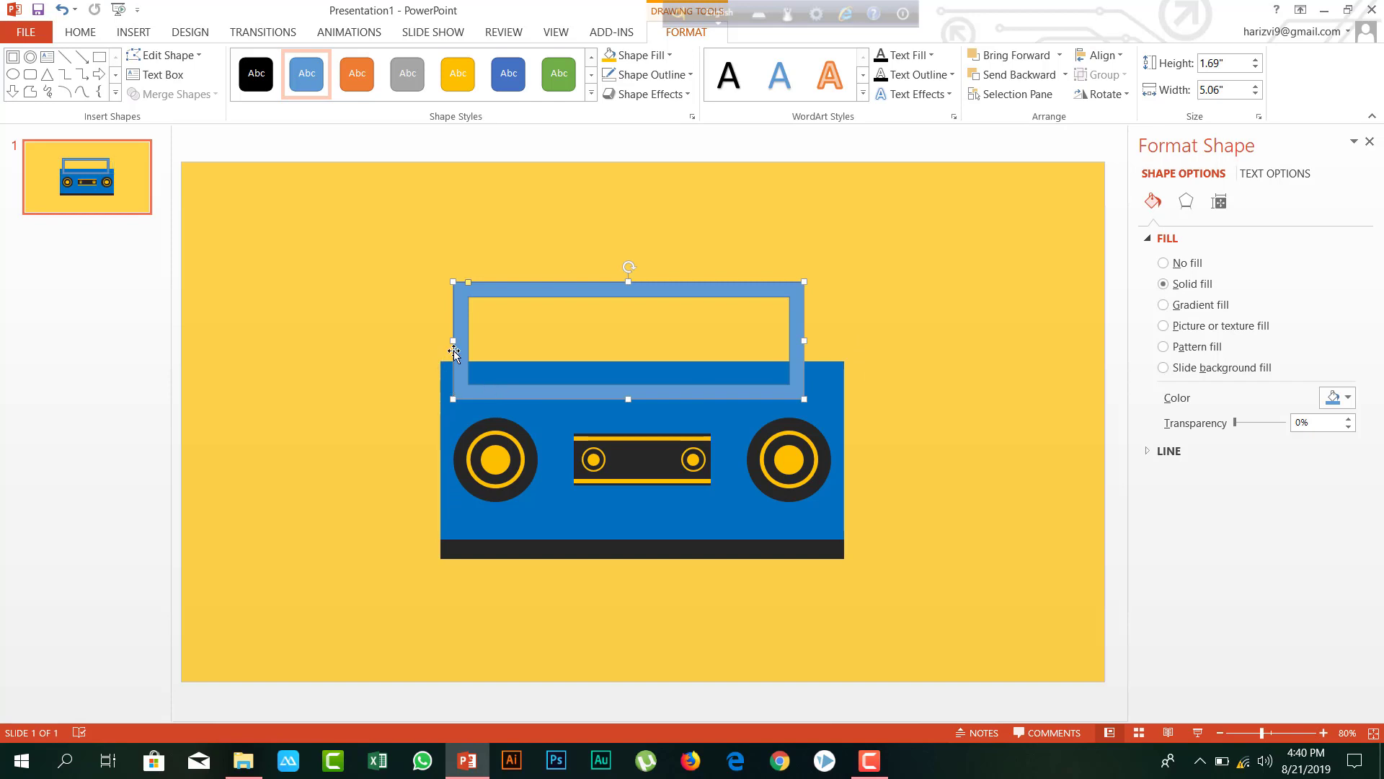
pyautogui.moveTo(453, 340); pyautogui.dragTo(481, 342)
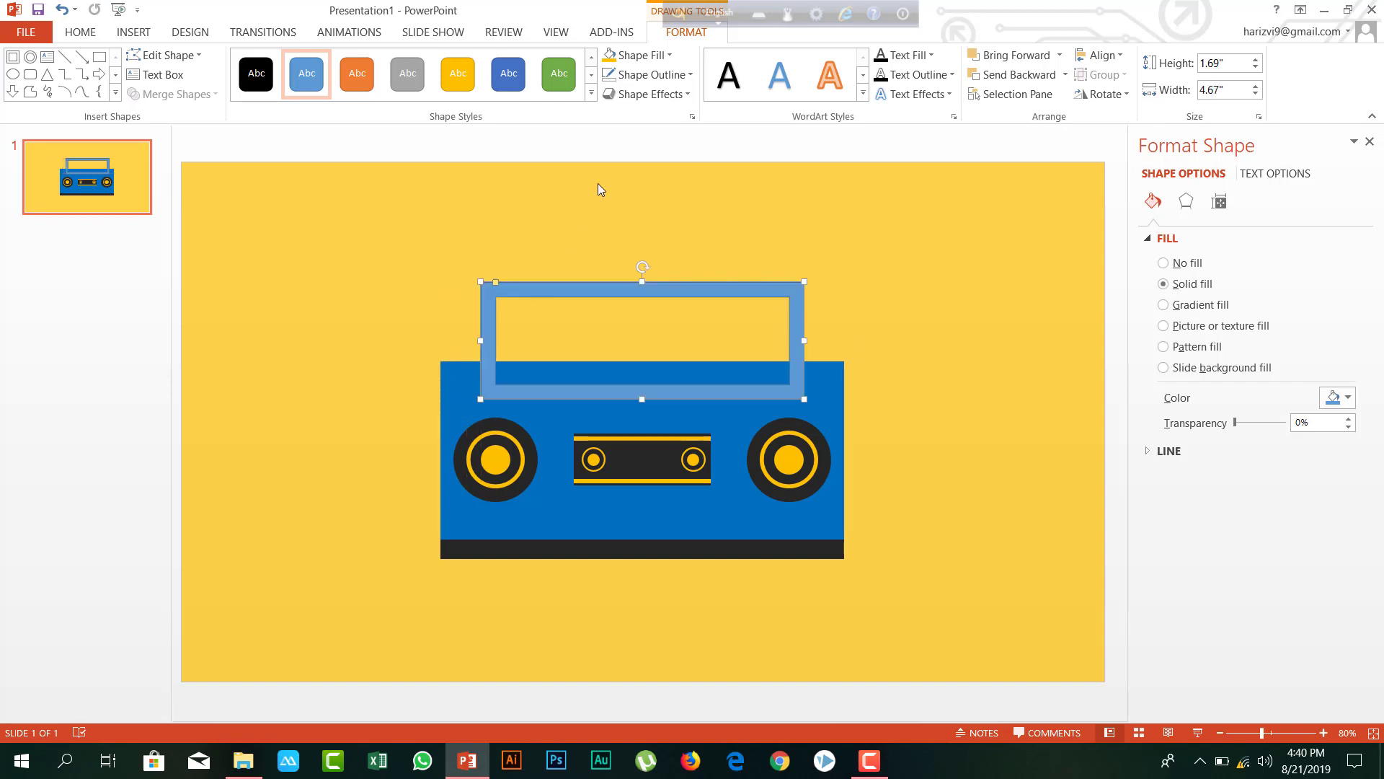
pyautogui.click(598, 183)
pyautogui.doubleClick(633, 286)
pyautogui.moveTo(499, 286); pyautogui.dragTo(492, 270)
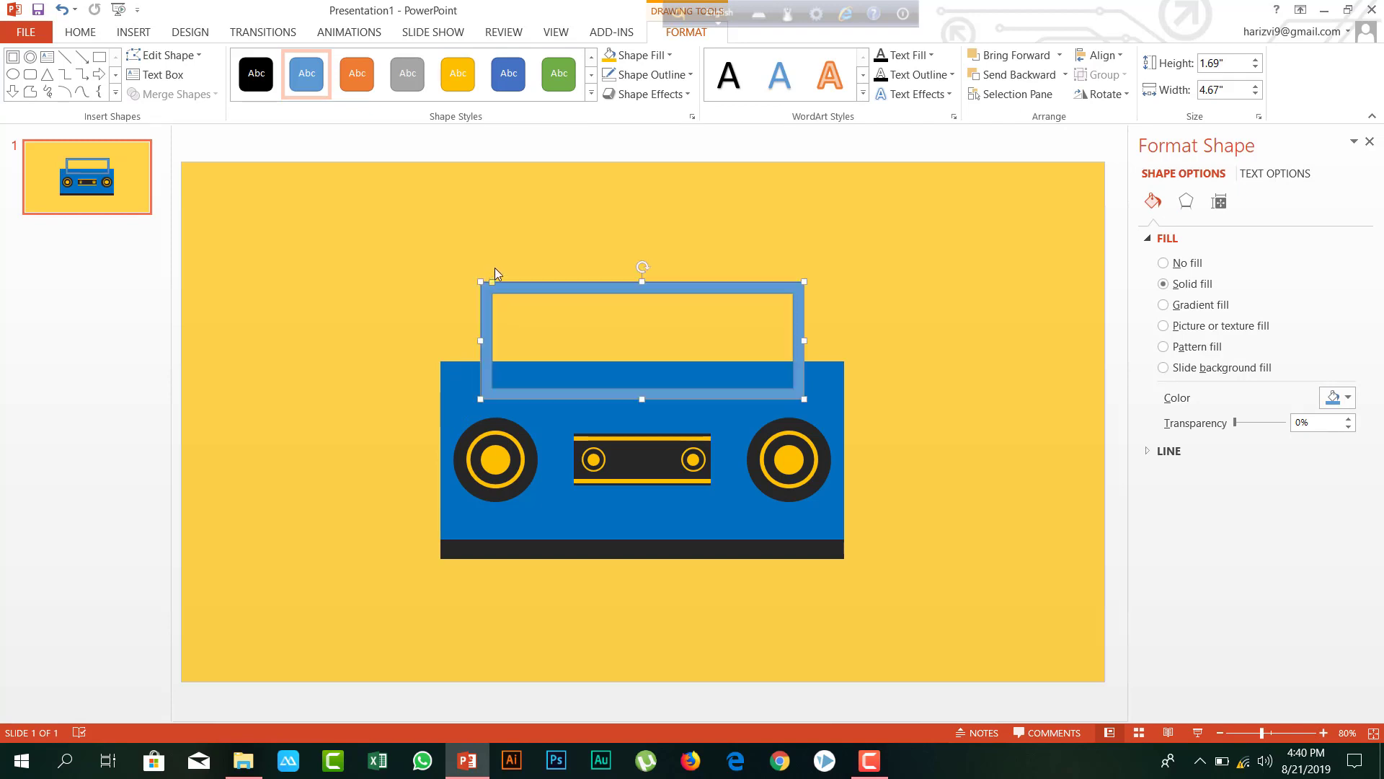
# Fill the frame with the same near-black as the speakers and remove its outline
pyautogui.click(649, 55)
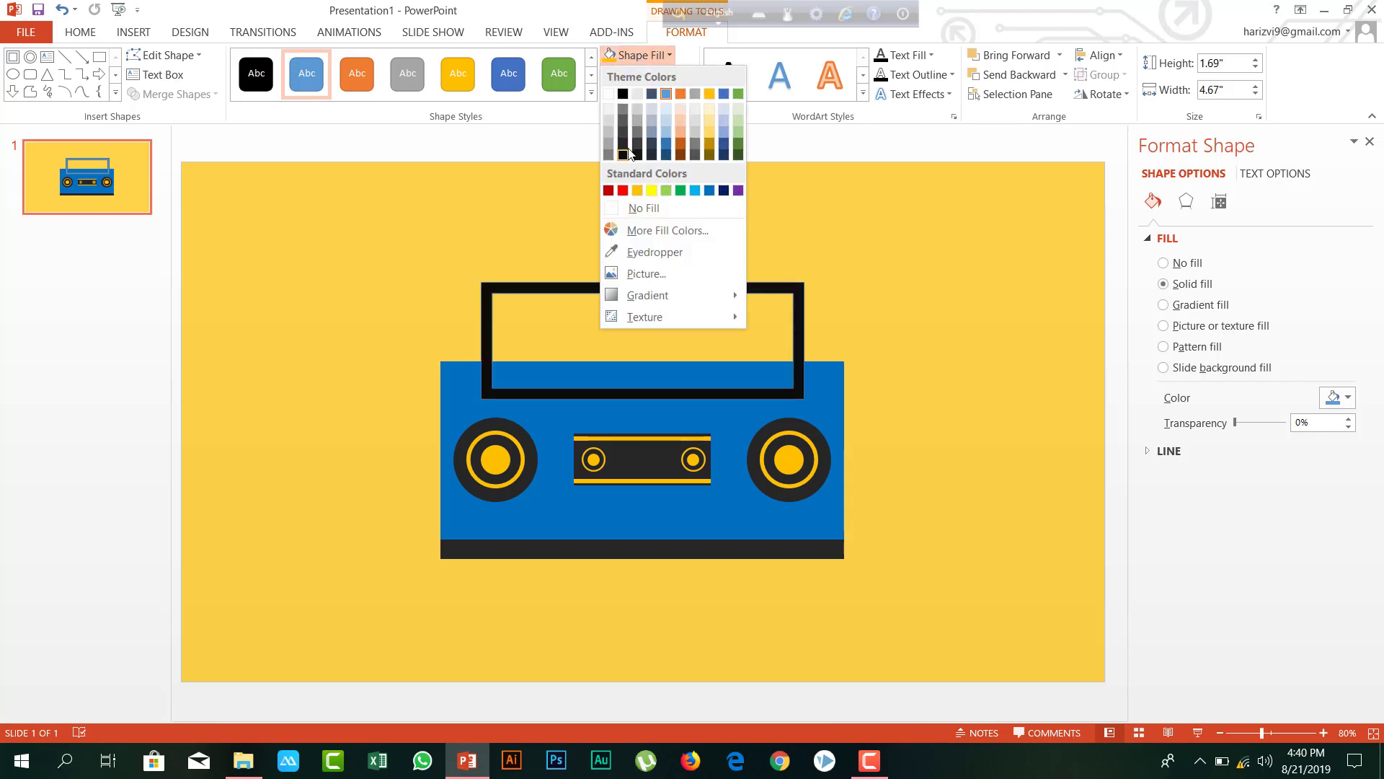
pyautogui.click(626, 152)
pyautogui.click(636, 80)
pyautogui.click(651, 223)
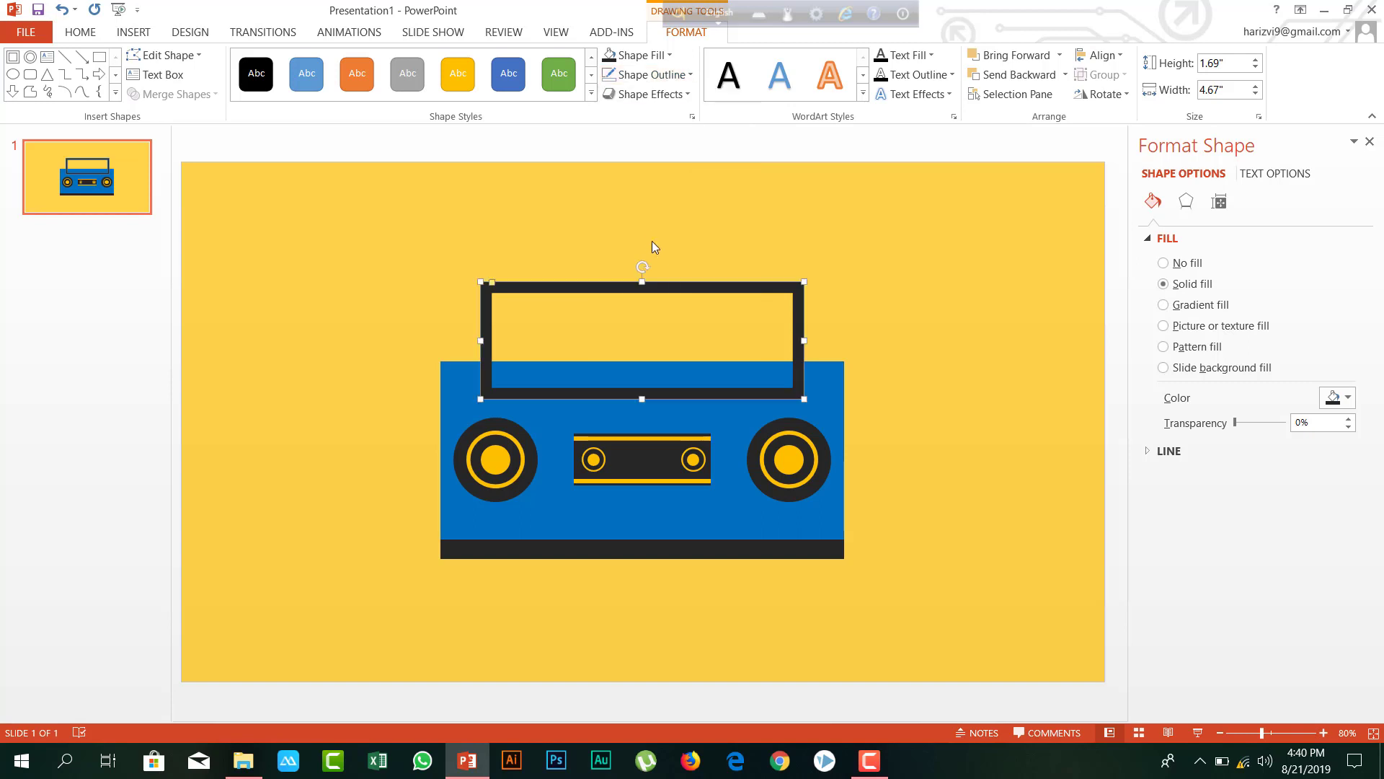
# Send the dark frame to the back so it forms a carrying handle behind the blue body
pyautogui.rightClick(702, 289)
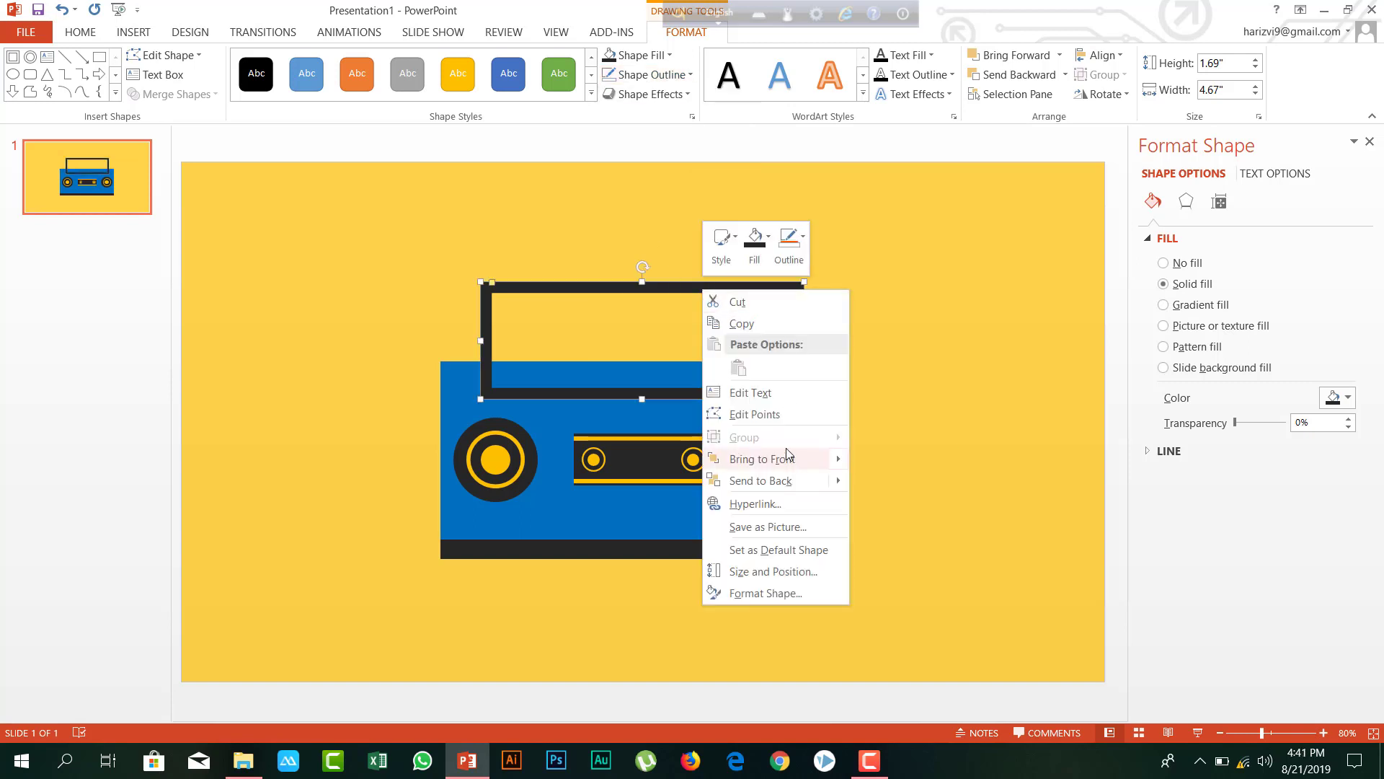
pyautogui.moveTo(806, 488)
pyautogui.click(901, 482)
pyautogui.click(697, 196)
pyautogui.click(690, 290)
pyautogui.click(682, 231)
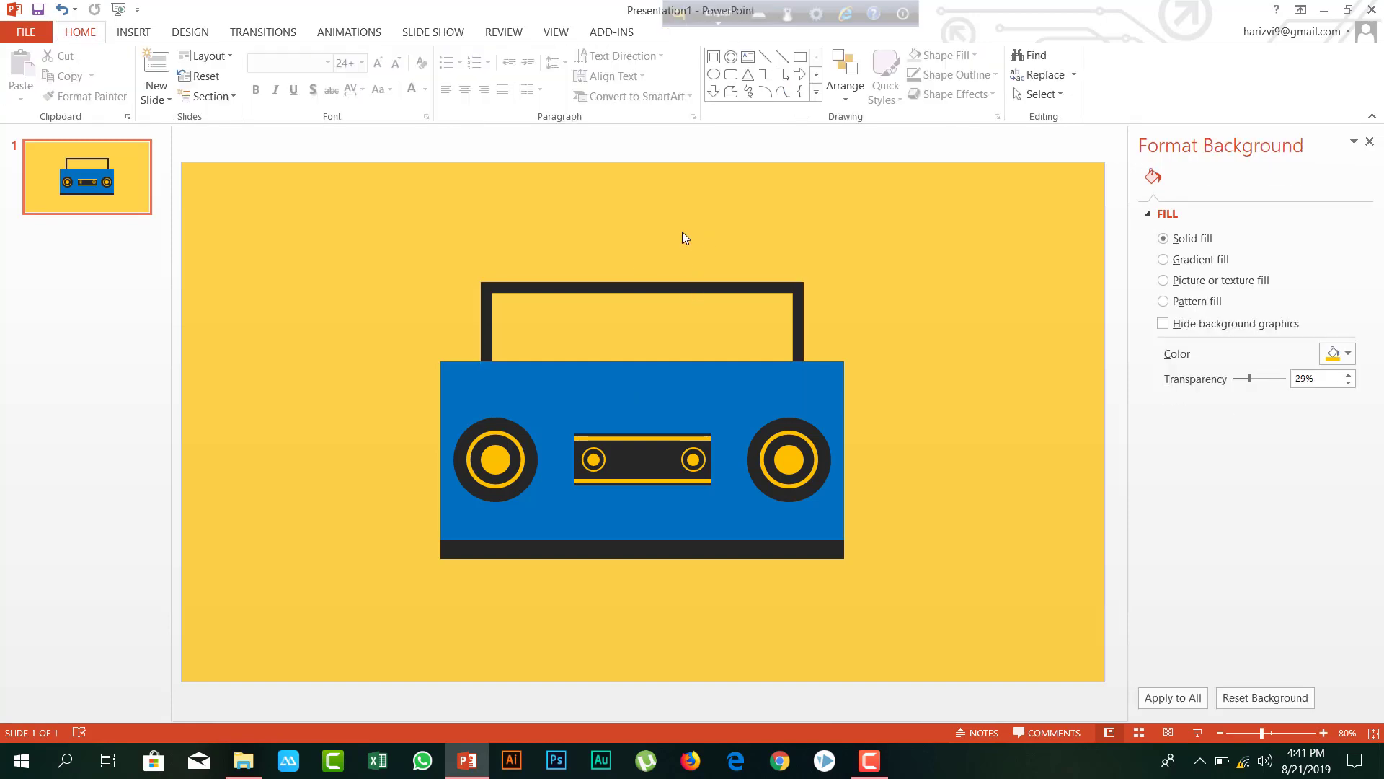
pyautogui.click(537, 286)
pyautogui.click(573, 199)
# Draw a thin rectangle about 3.95" by 0.09" and tilt it as an antenna rising rightward from the body's upper left
pyautogui.click(136, 32)
pyautogui.click(286, 93)
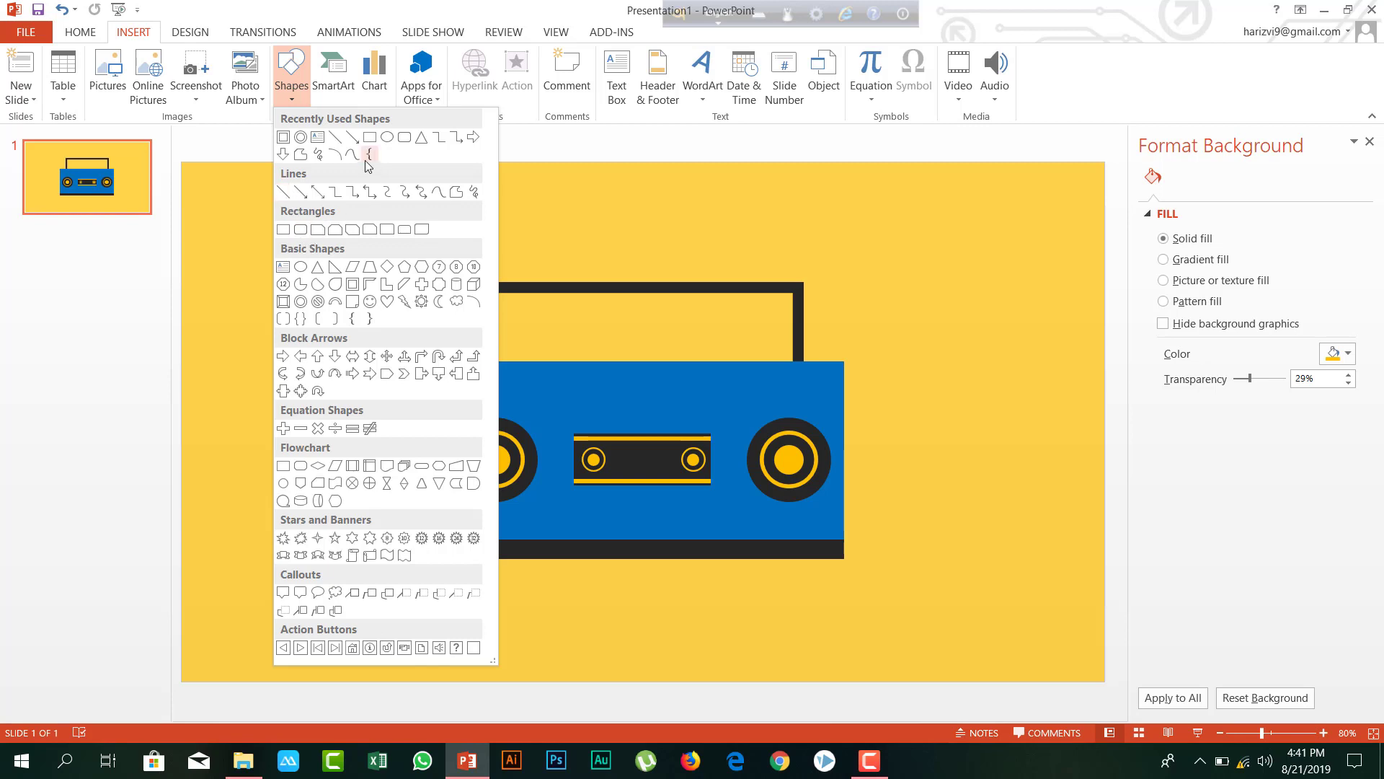
pyautogui.click(283, 229)
pyautogui.moveTo(511, 220); pyautogui.dragTo(785, 226)
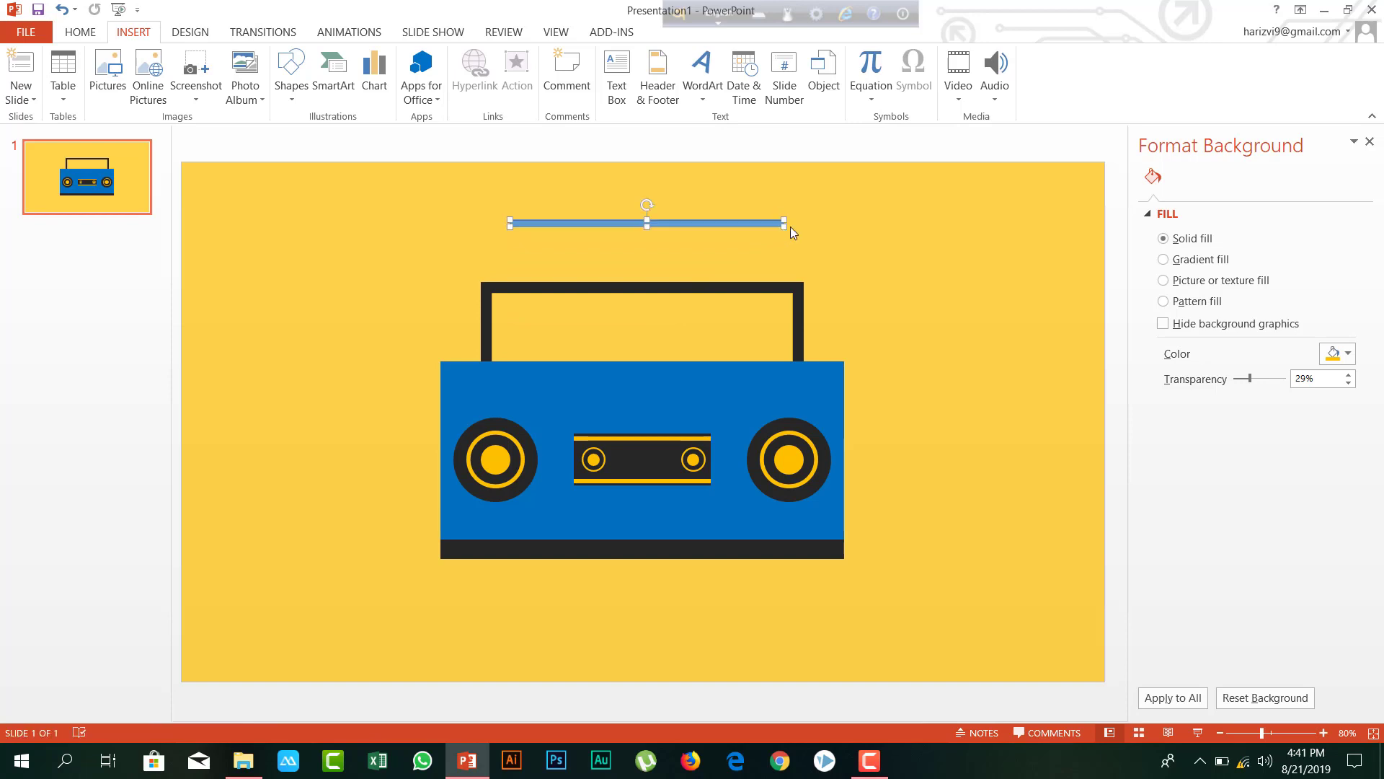
pyautogui.moveTo(646, 205)
pyautogui.mouseDown()
pyautogui.moveTo(603, 207)
pyautogui.moveTo(643, 214)
pyautogui.moveTo(647, 282)
pyautogui.moveTo(672, 268)
pyautogui.mouseUp()
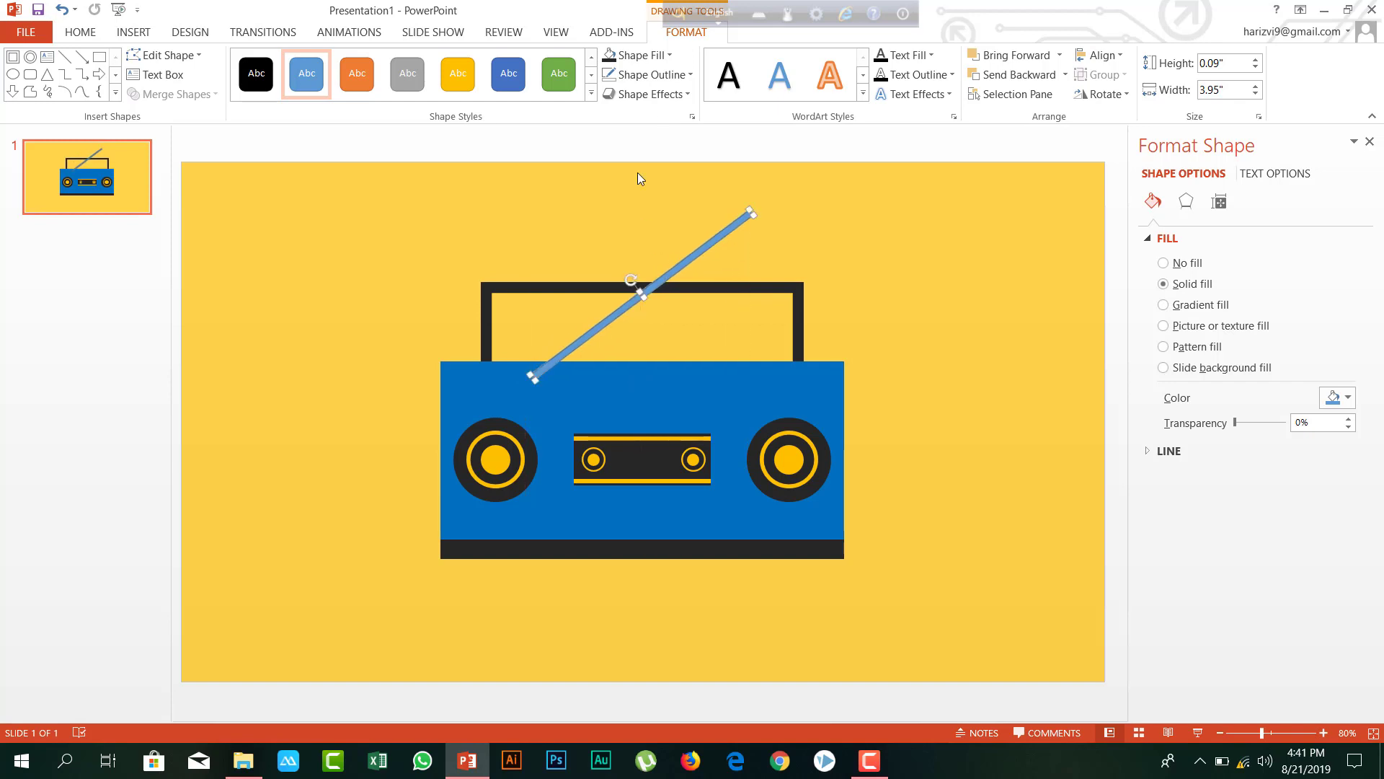
# Remove the antenna bar's outline and fill it with the same near-black as the handle
pyautogui.click(653, 74)
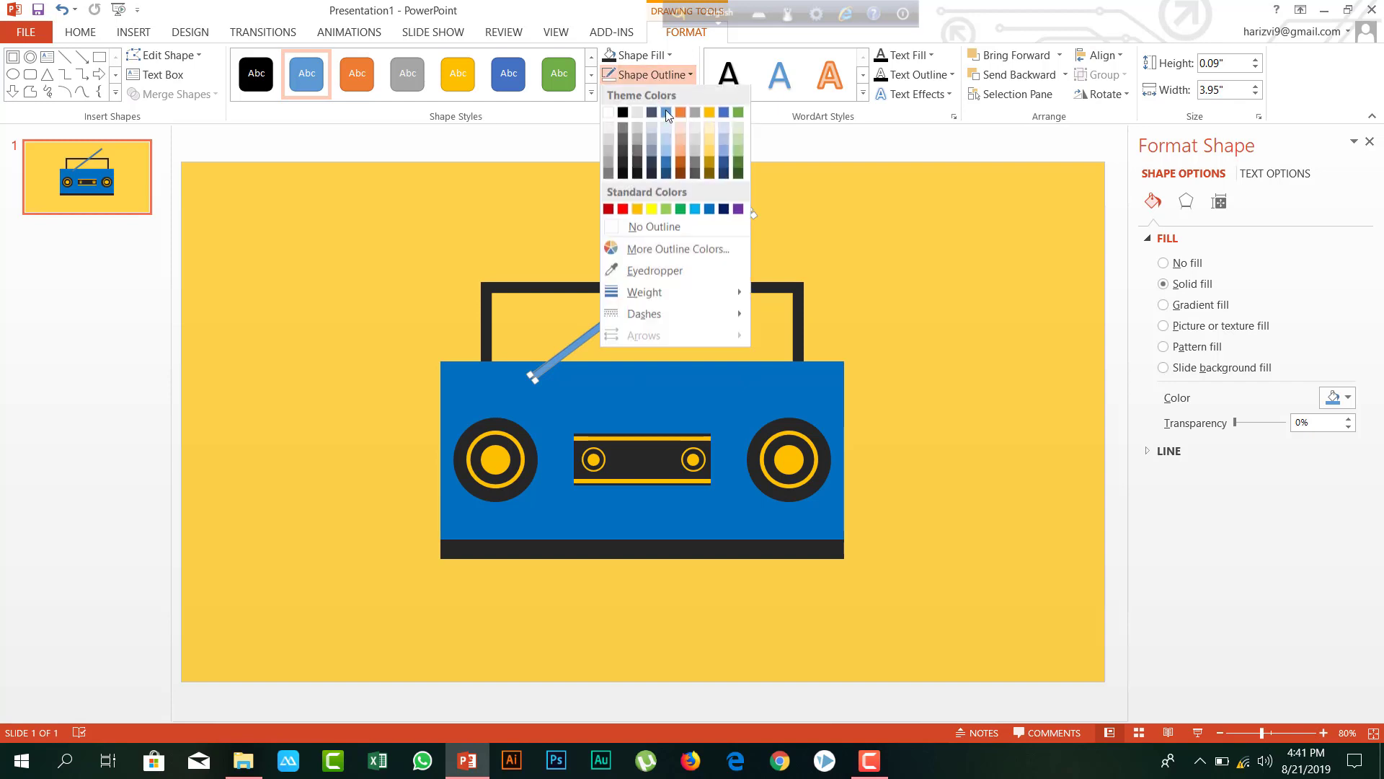
pyautogui.click(649, 225)
pyautogui.click(620, 56)
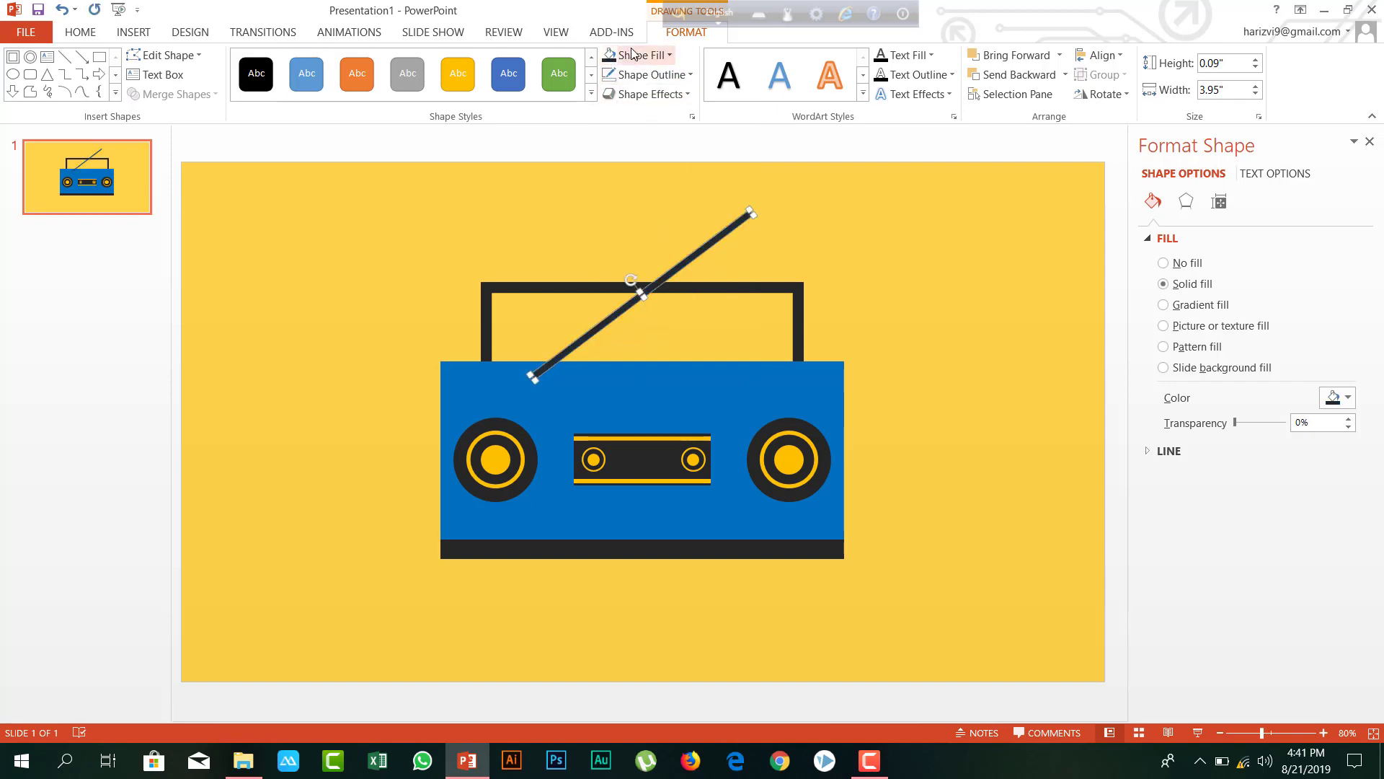
pyautogui.click(633, 57)
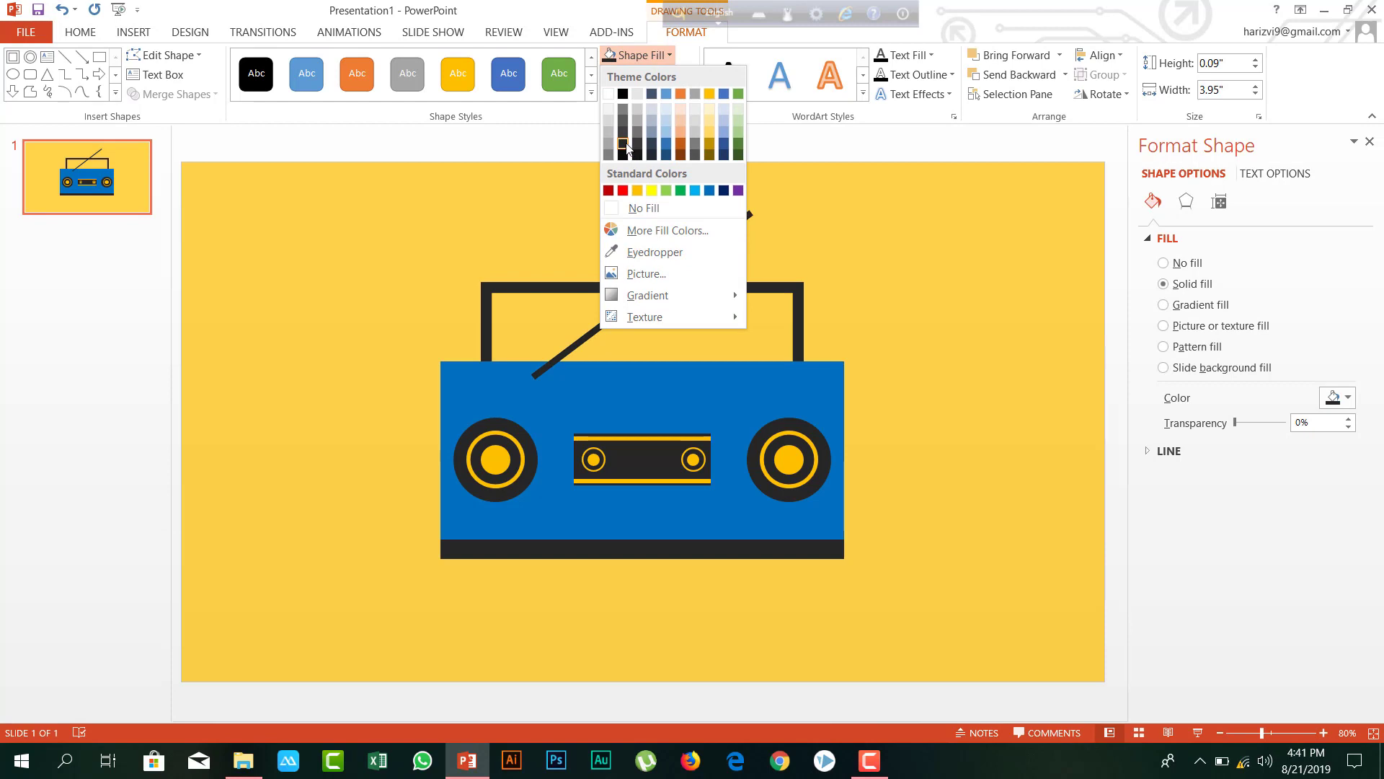
pyautogui.click(631, 150)
pyautogui.click(651, 214)
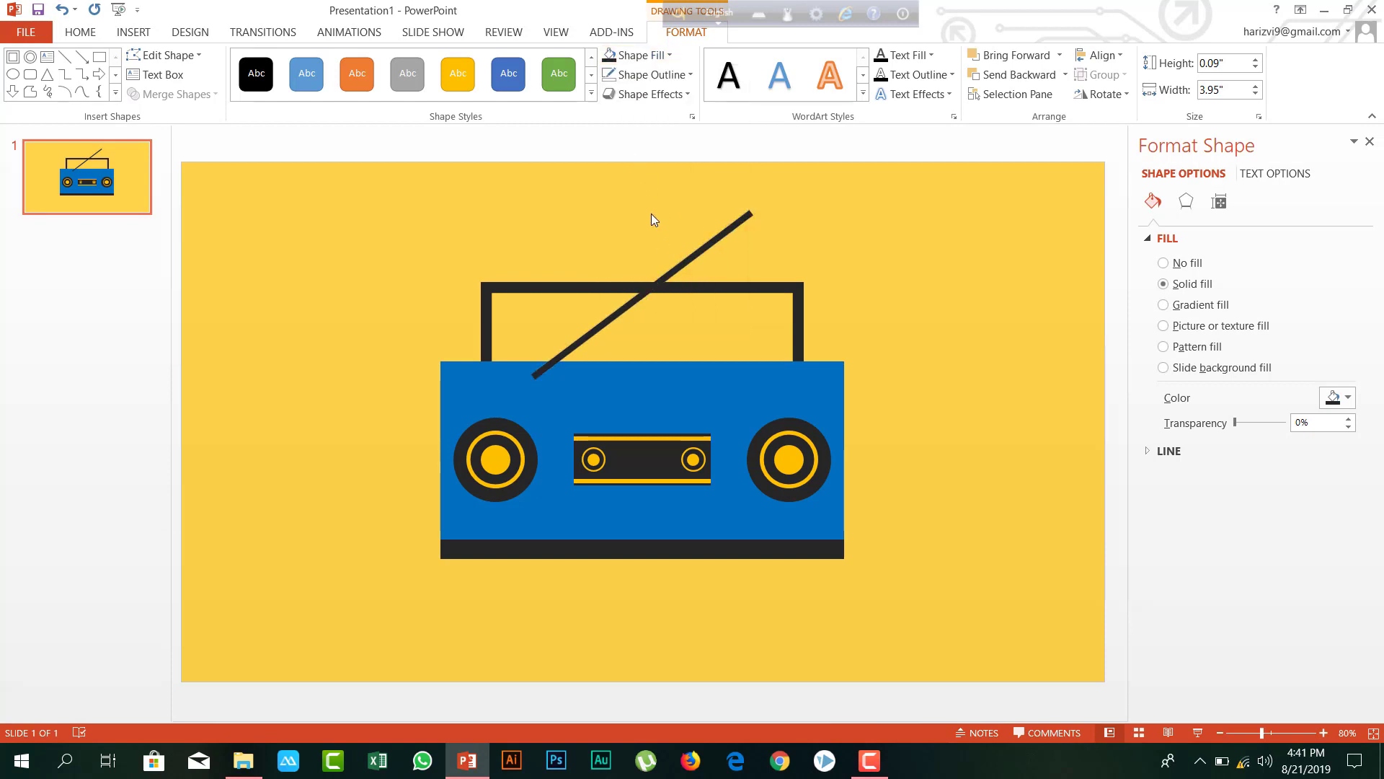
# Send the antenna bar to the back so its lower end sits behind the blue body
pyautogui.rightClick(693, 258)
pyautogui.moveTo(770, 449)
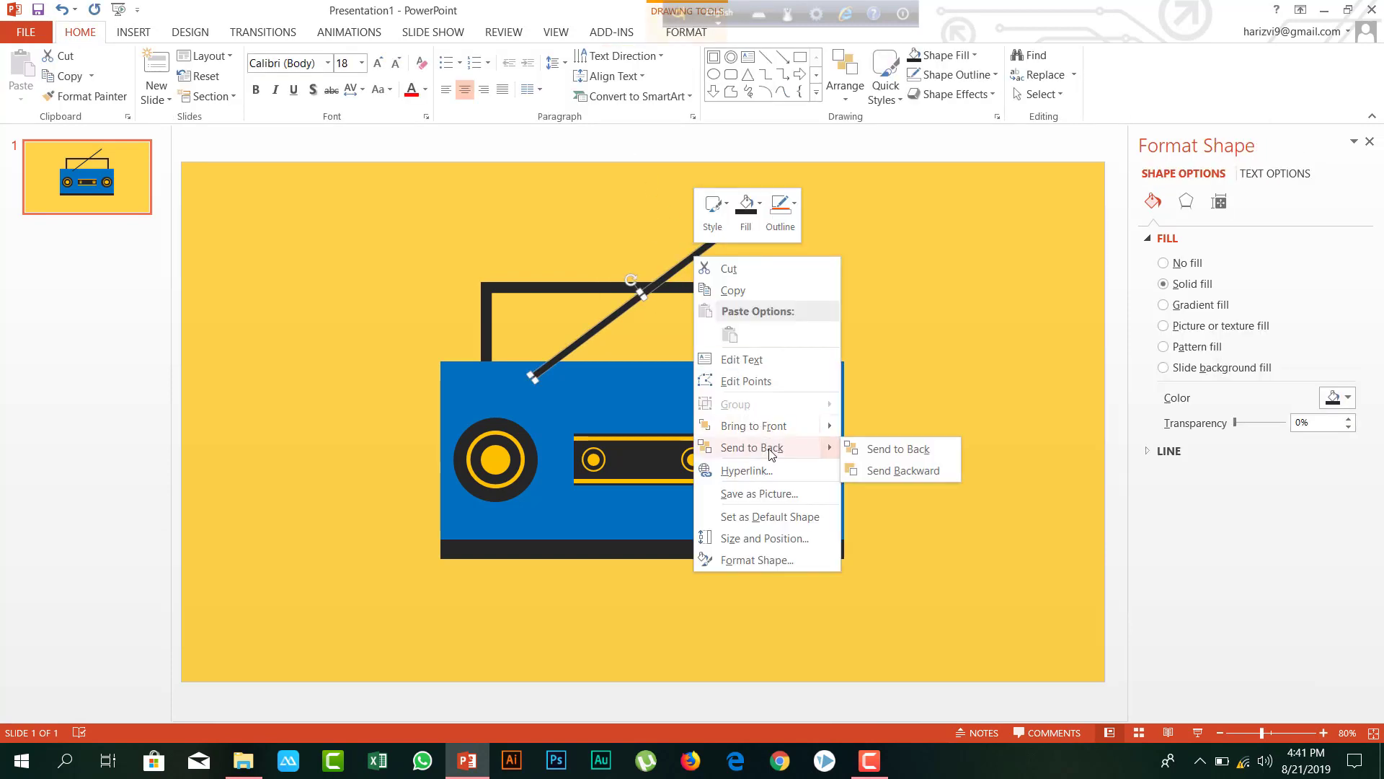
pyautogui.click(910, 456)
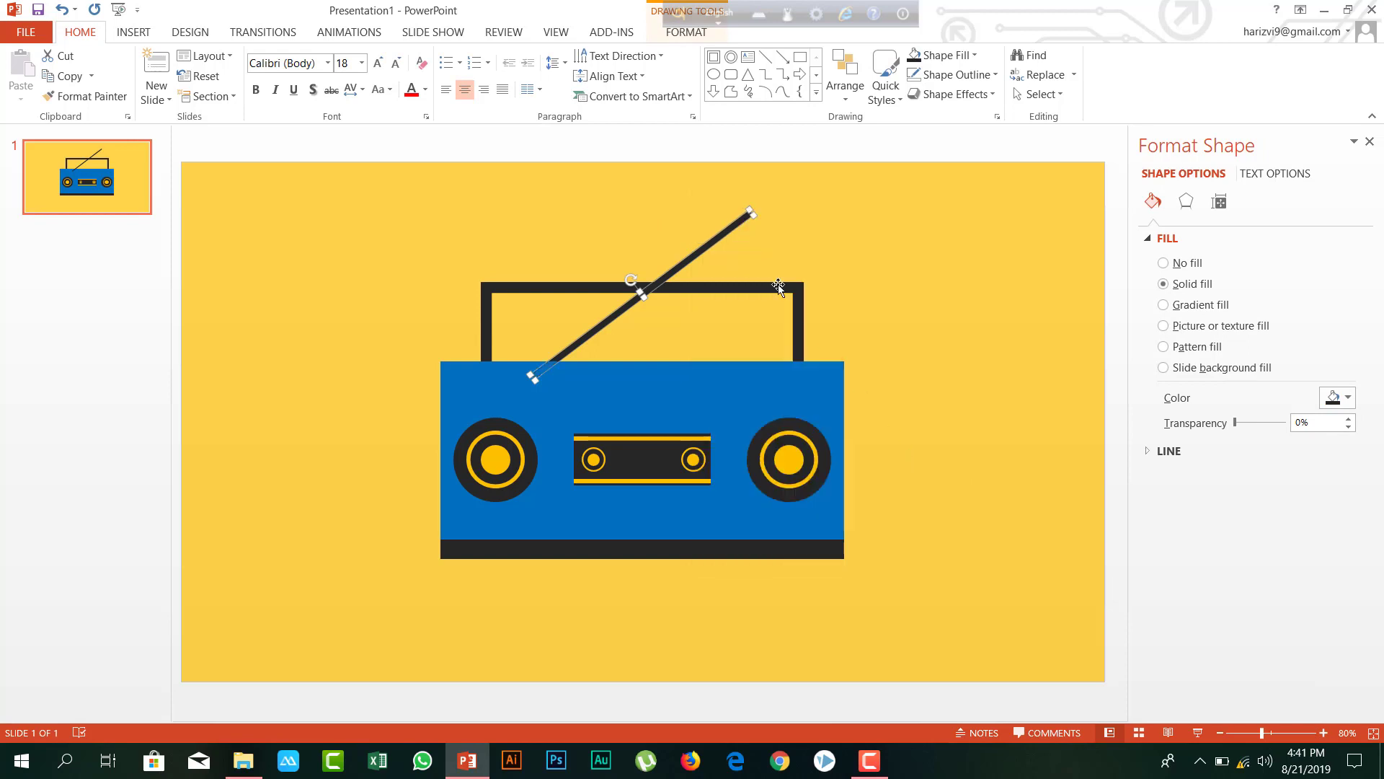
pyautogui.click(650, 188)
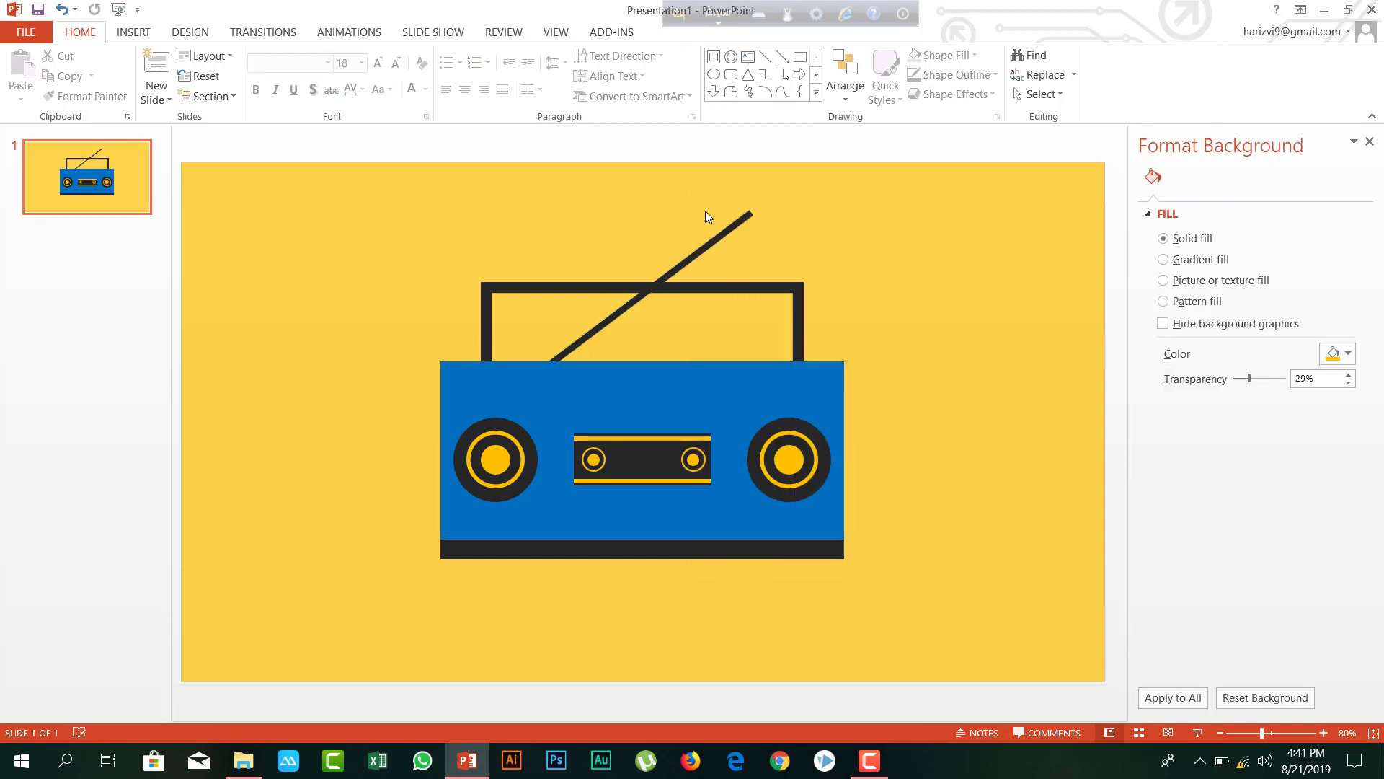
# Draw a circle about 0.43" across beside the upper end of the antenna
pyautogui.click(791, 464)
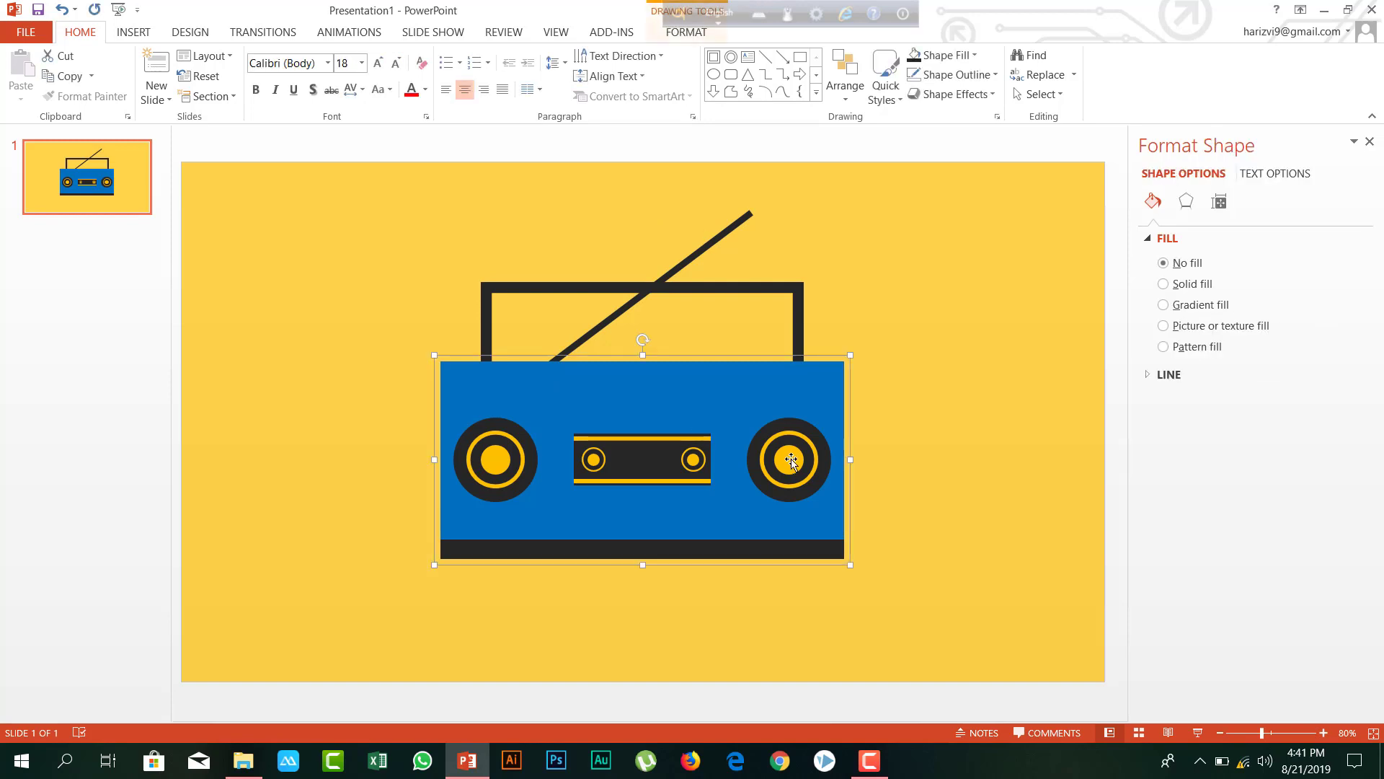
pyautogui.click(133, 31)
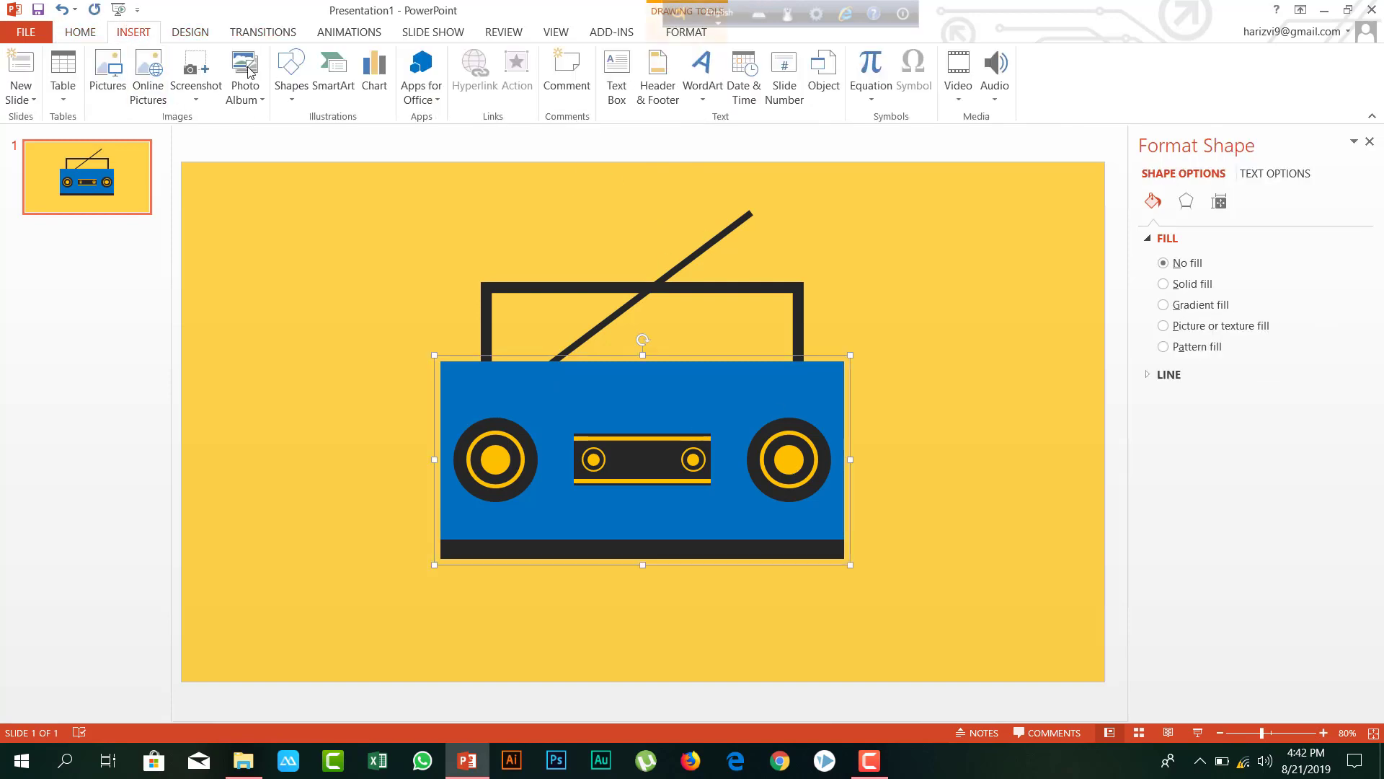
pyautogui.click(291, 72)
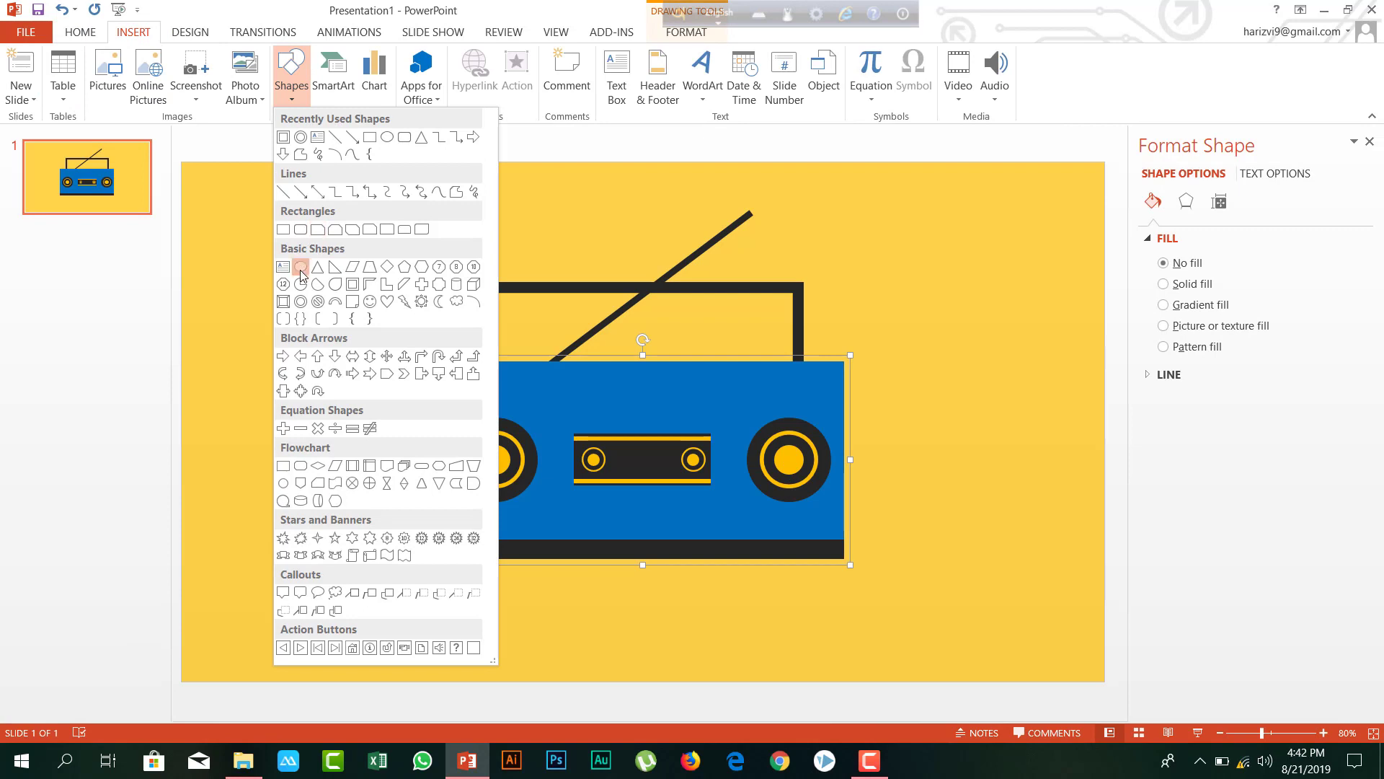
pyautogui.click(300, 268)
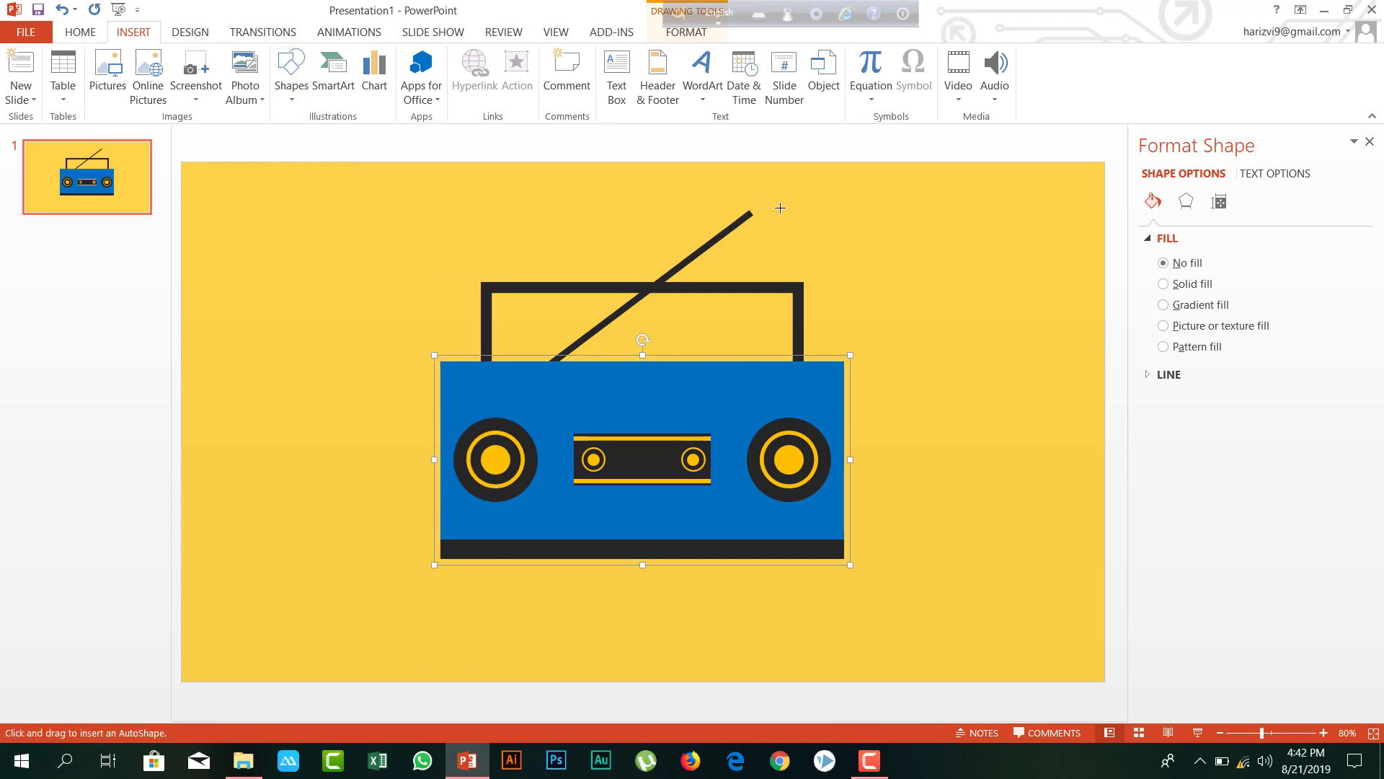
pyautogui.moveTo(788, 216); pyautogui.dragTo(806, 232)
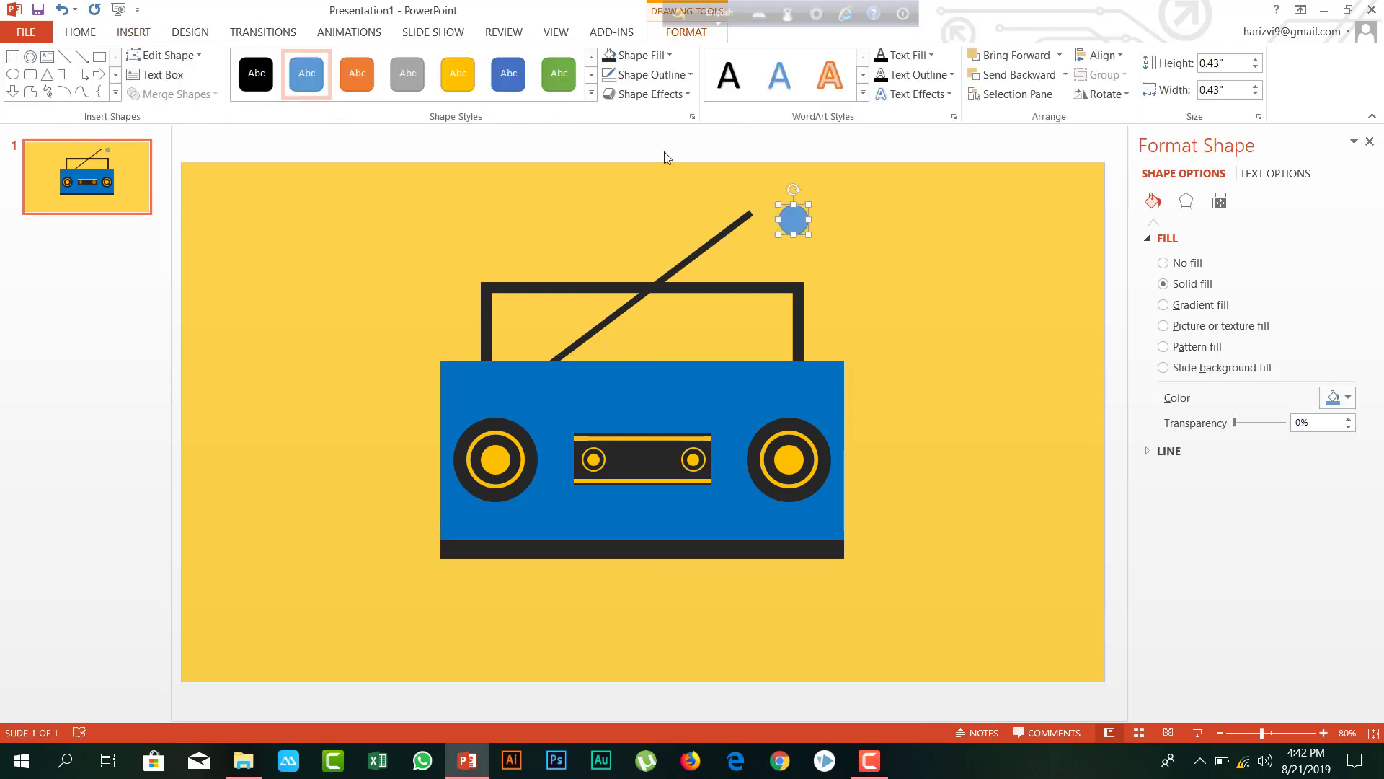
# Remove the small circle's outline and fill it with the same near-black as the antenna
pyautogui.click(658, 75)
pyautogui.click(673, 227)
pyautogui.click(644, 60)
pyautogui.click(624, 141)
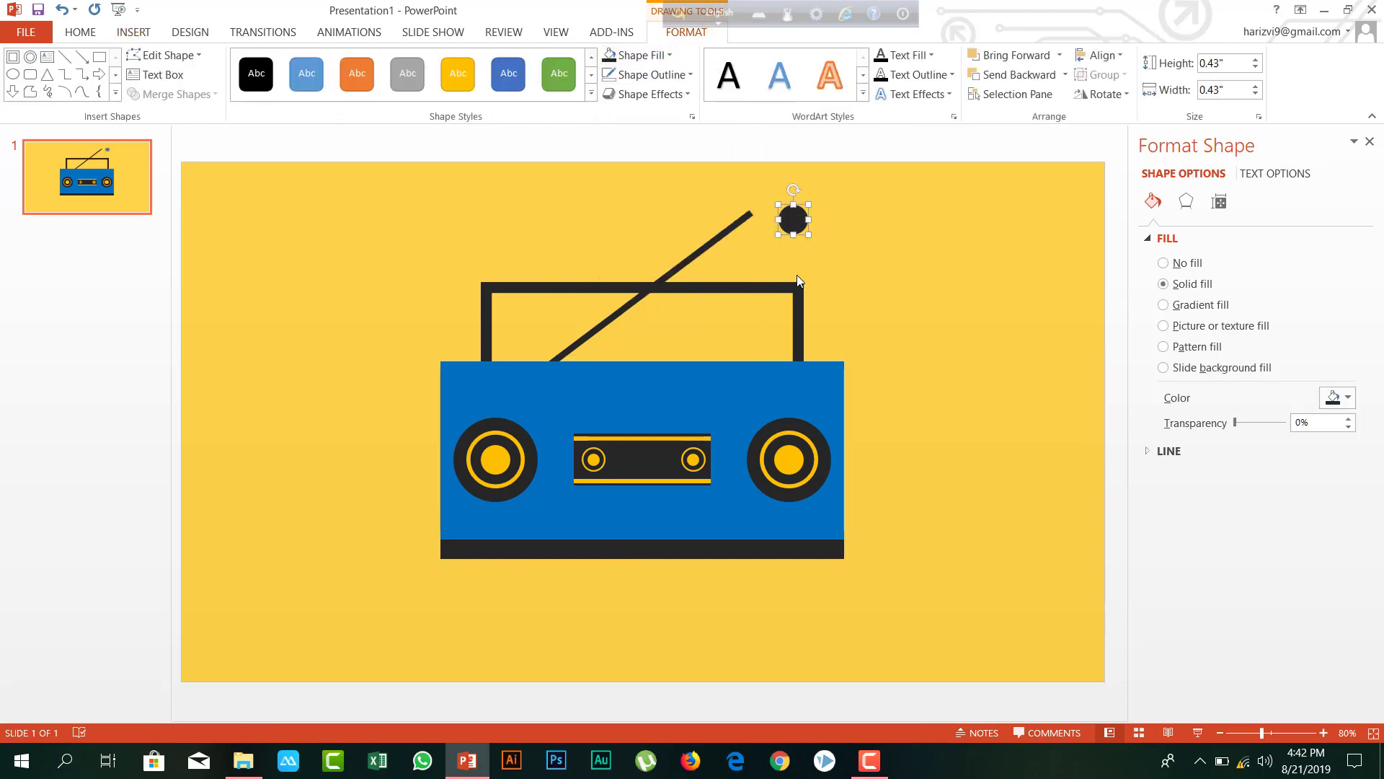
# Move the dark circle onto the upper tip of the antenna
pyautogui.moveTo(794, 214); pyautogui.dragTo(763, 203)
pyautogui.click(821, 215)
pyautogui.click(767, 207)
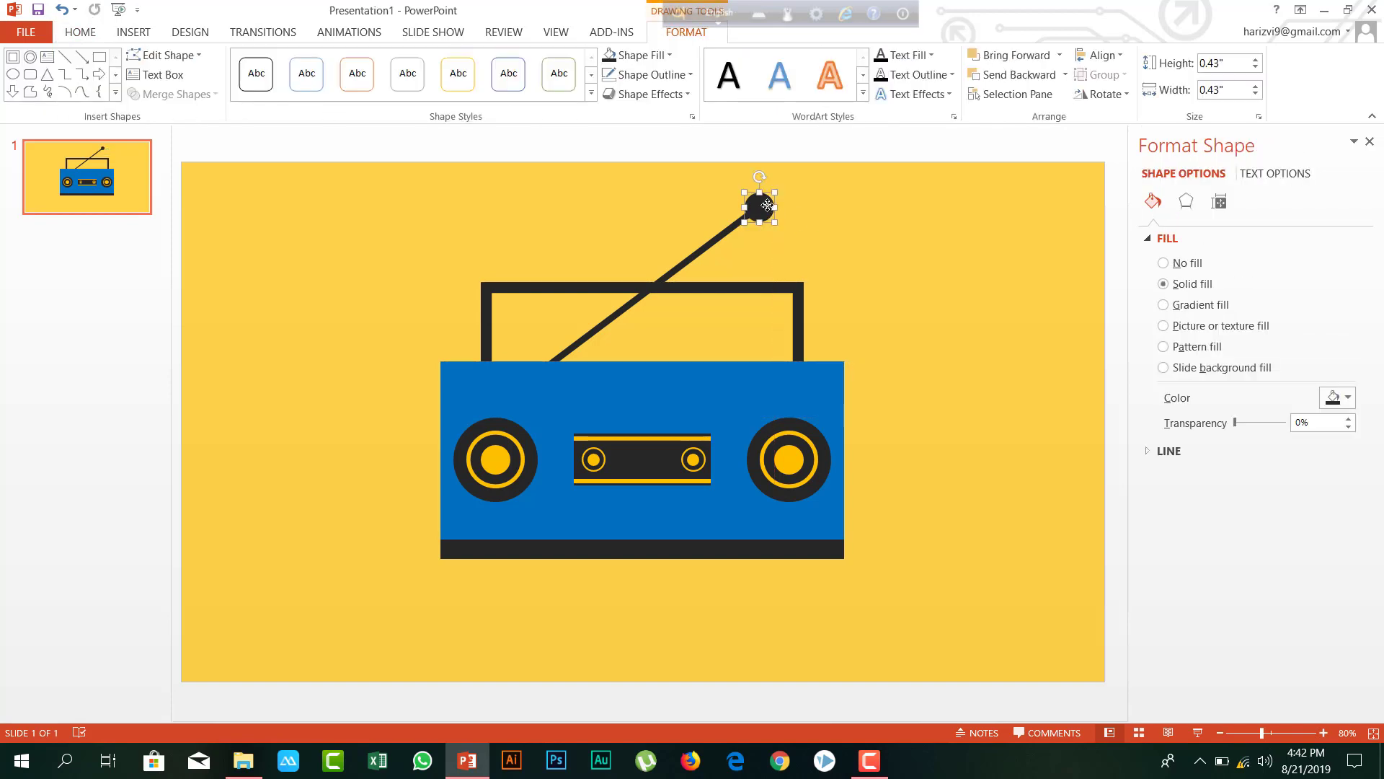
pyautogui.click(876, 249)
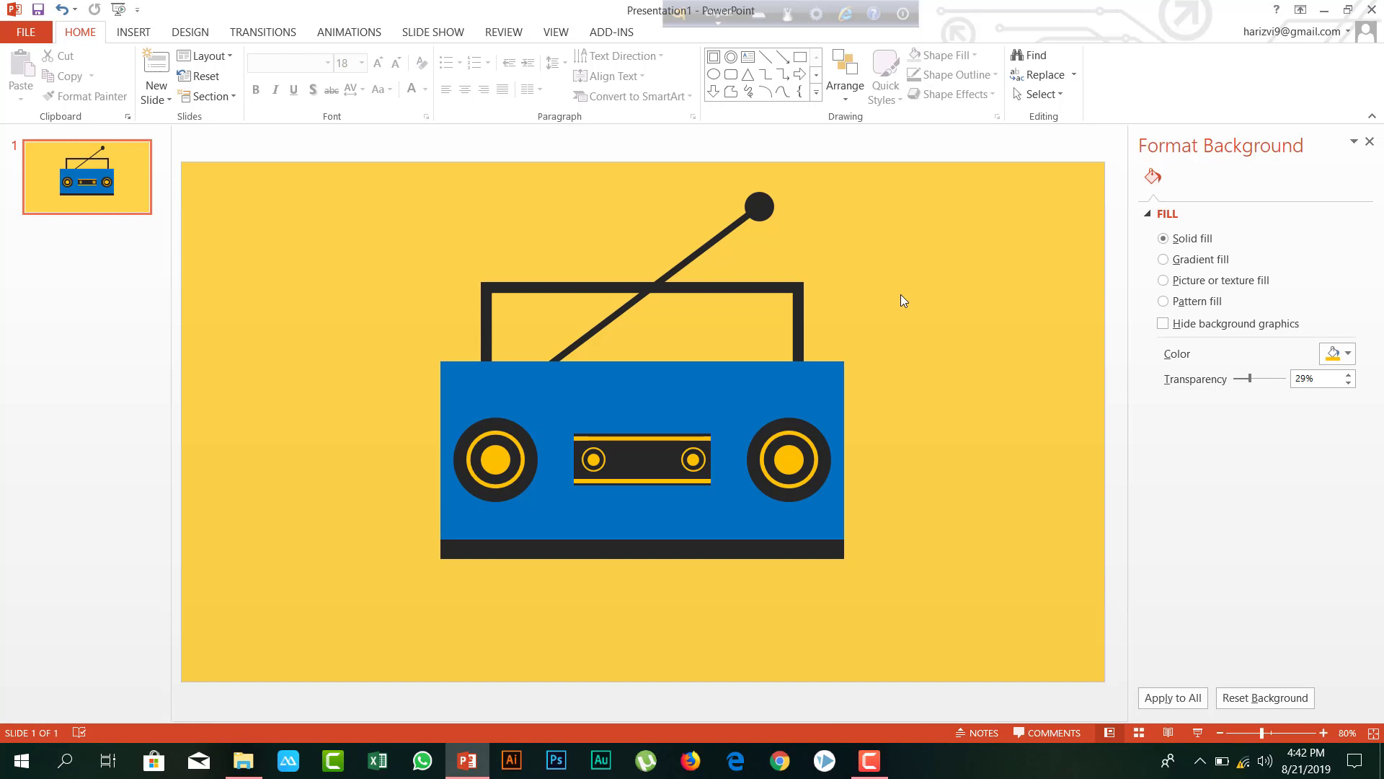
# Draw a strongly rounded rectangle beside the boombox and narrow it to about 0.88" high by 0.62" wide
pyautogui.click(139, 32)
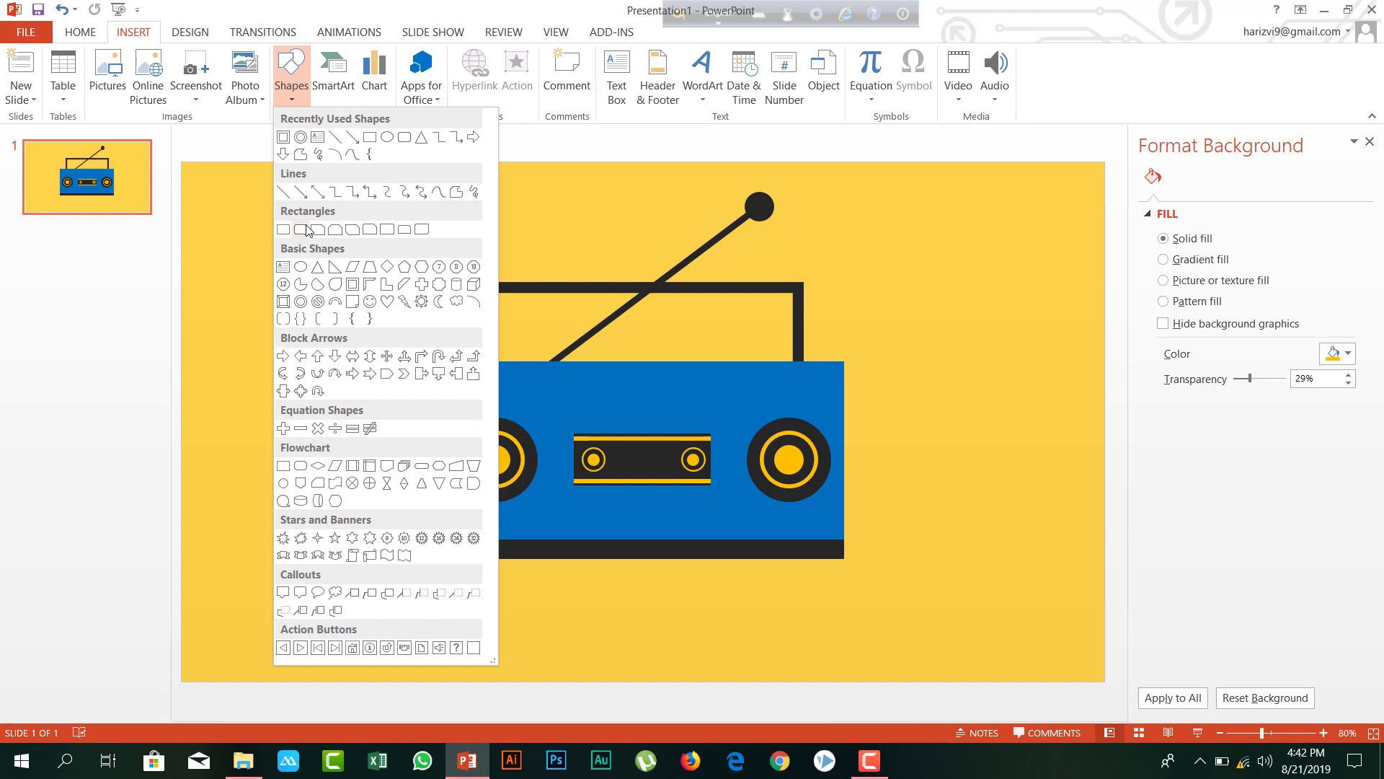
pyautogui.click(301, 229)
pyautogui.moveTo(878, 261)
pyautogui.mouseDown()
pyautogui.moveTo(928, 318)
pyautogui.moveTo(950, 321)
pyautogui.mouseUp()
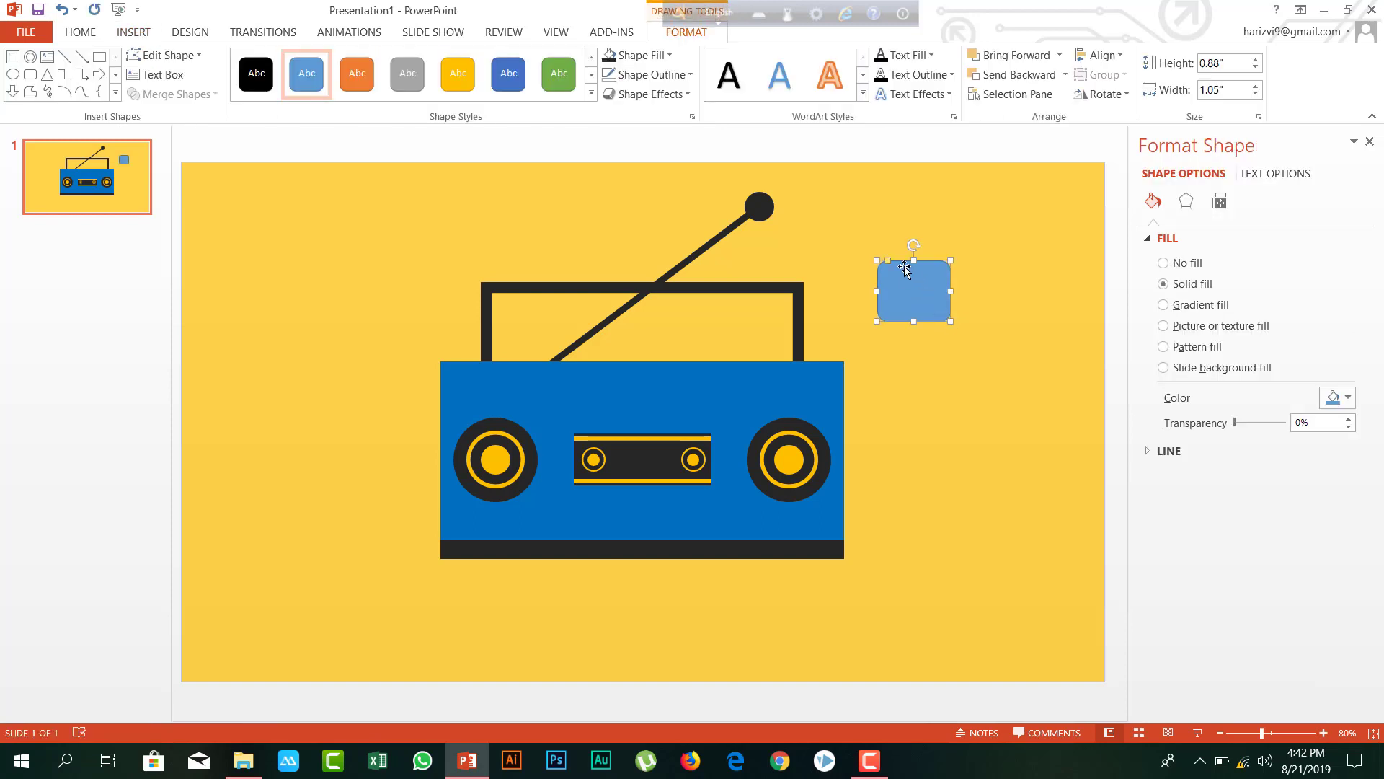
pyautogui.moveTo(888, 261); pyautogui.dragTo(896, 265)
pyautogui.moveTo(917, 286); pyautogui.dragTo(926, 319)
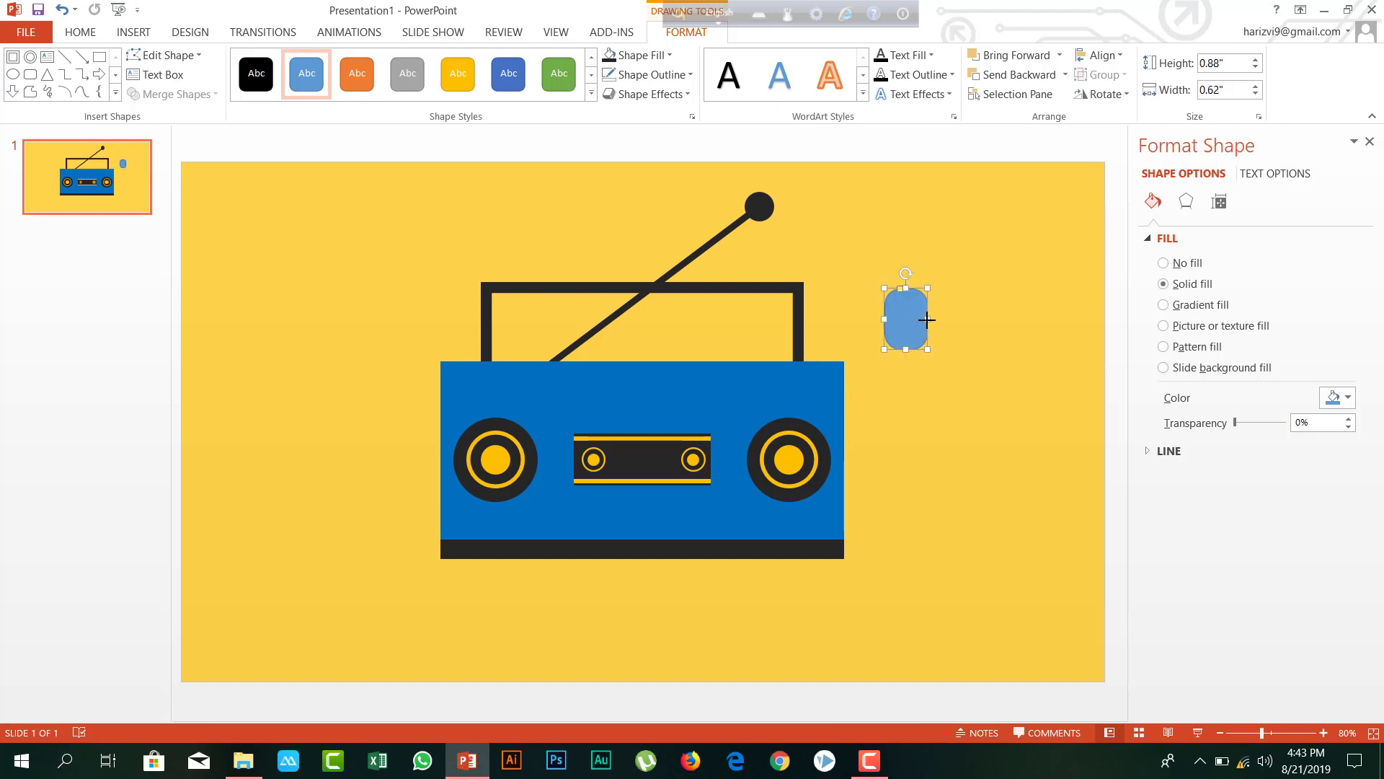
pyautogui.click(953, 321)
# Draw a plain rectangle about 0.7" high and 1.43" wide covering the lower half of the rounded rectangle
pyautogui.click(923, 338)
pyautogui.click(100, 56)
pyautogui.moveTo(862, 320); pyautogui.dragTo(959, 366)
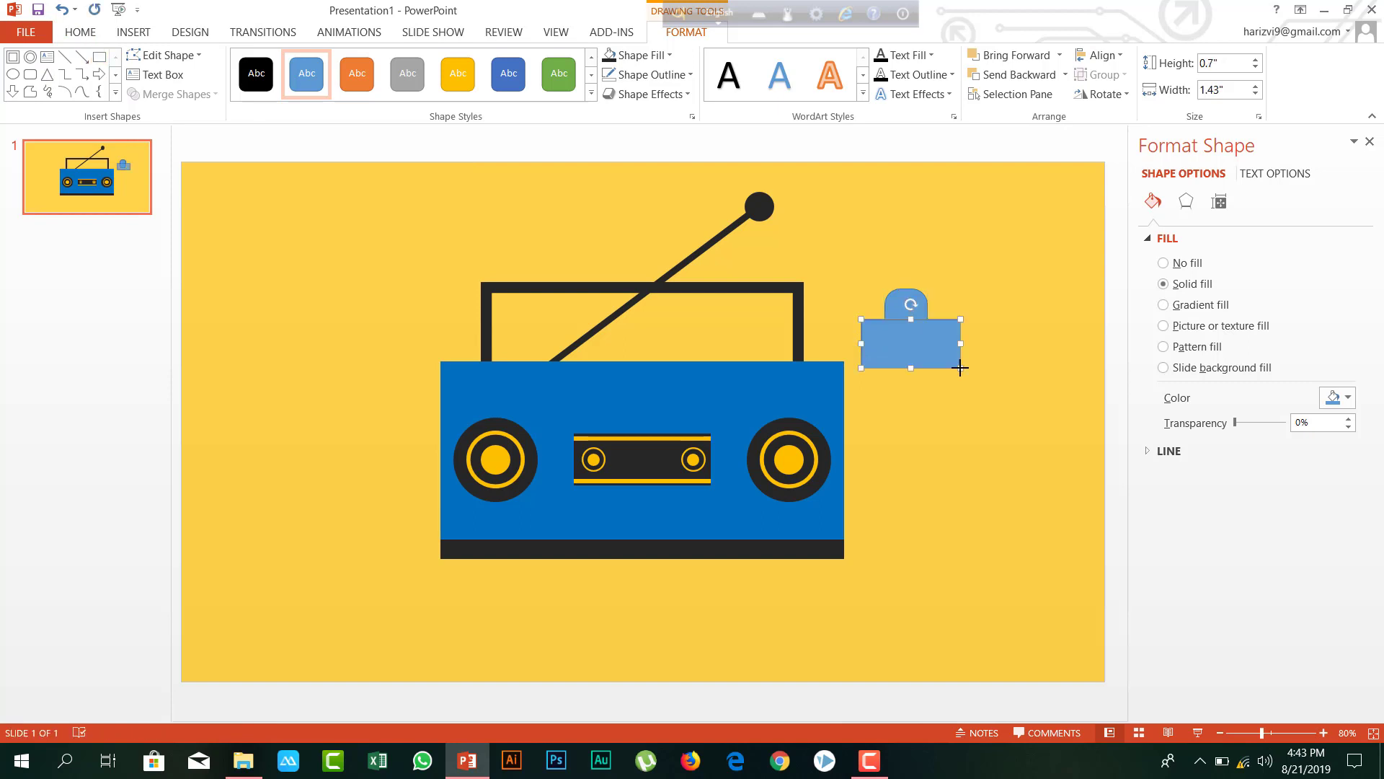
# Subtract the plain rectangle from the rounded one to leave a flat-bottomed cap with a rounded top
pyautogui.click(864, 254)
pyautogui.moveTo(854, 257); pyautogui.dragTo(990, 401)
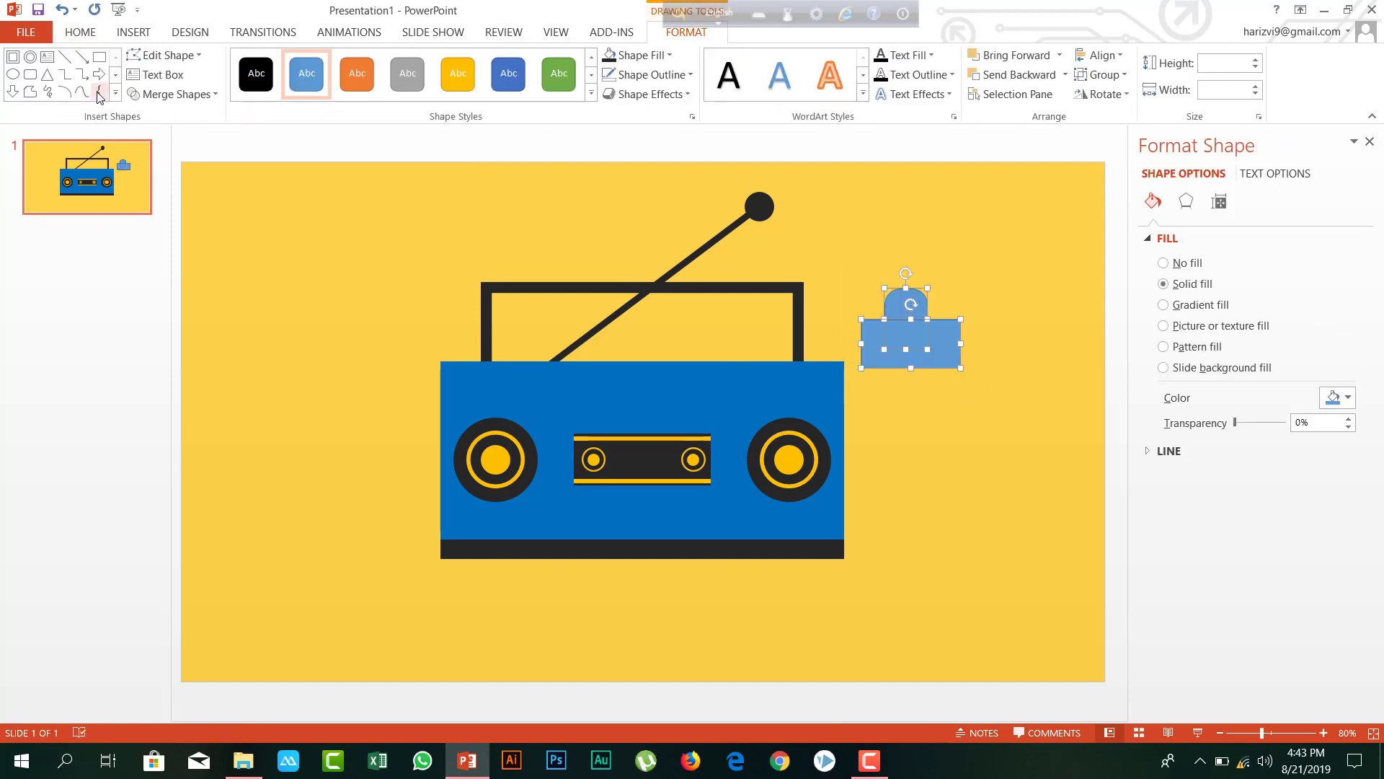
pyautogui.click(173, 94)
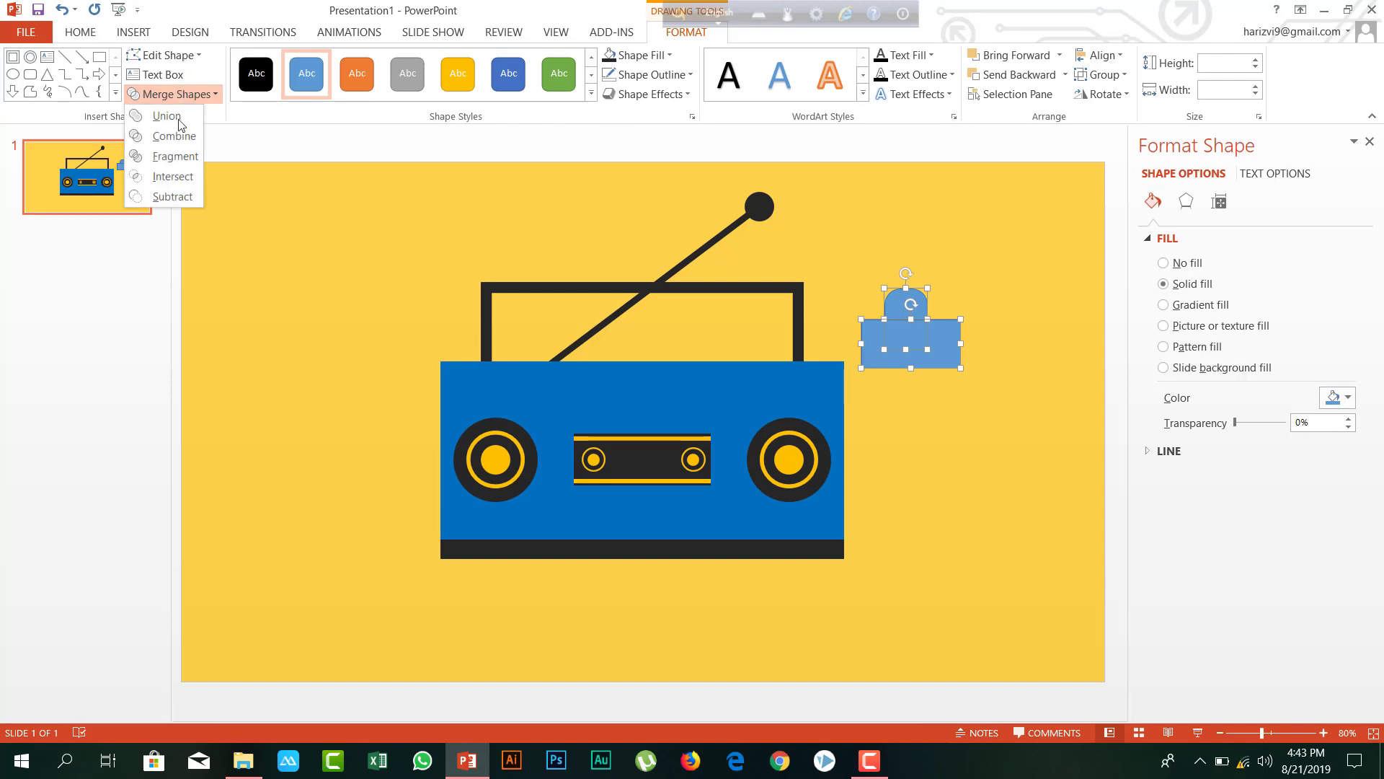
pyautogui.click(170, 197)
pyautogui.click(938, 330)
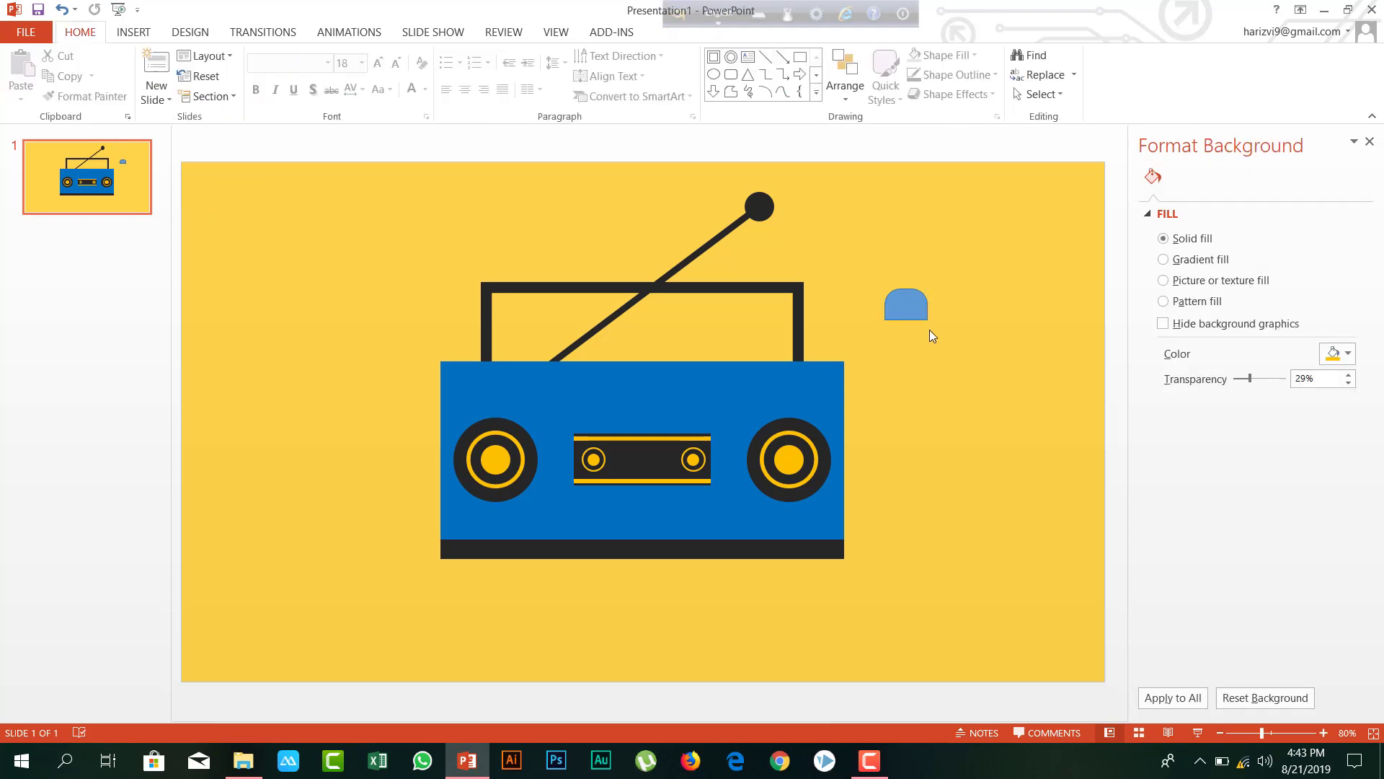
# Remove the cap shape's outline and fill it with the same near-black as the handle
pyautogui.click(907, 305)
pyautogui.click(998, 315)
pyautogui.click(910, 310)
pyautogui.click(649, 75)
pyautogui.click(667, 226)
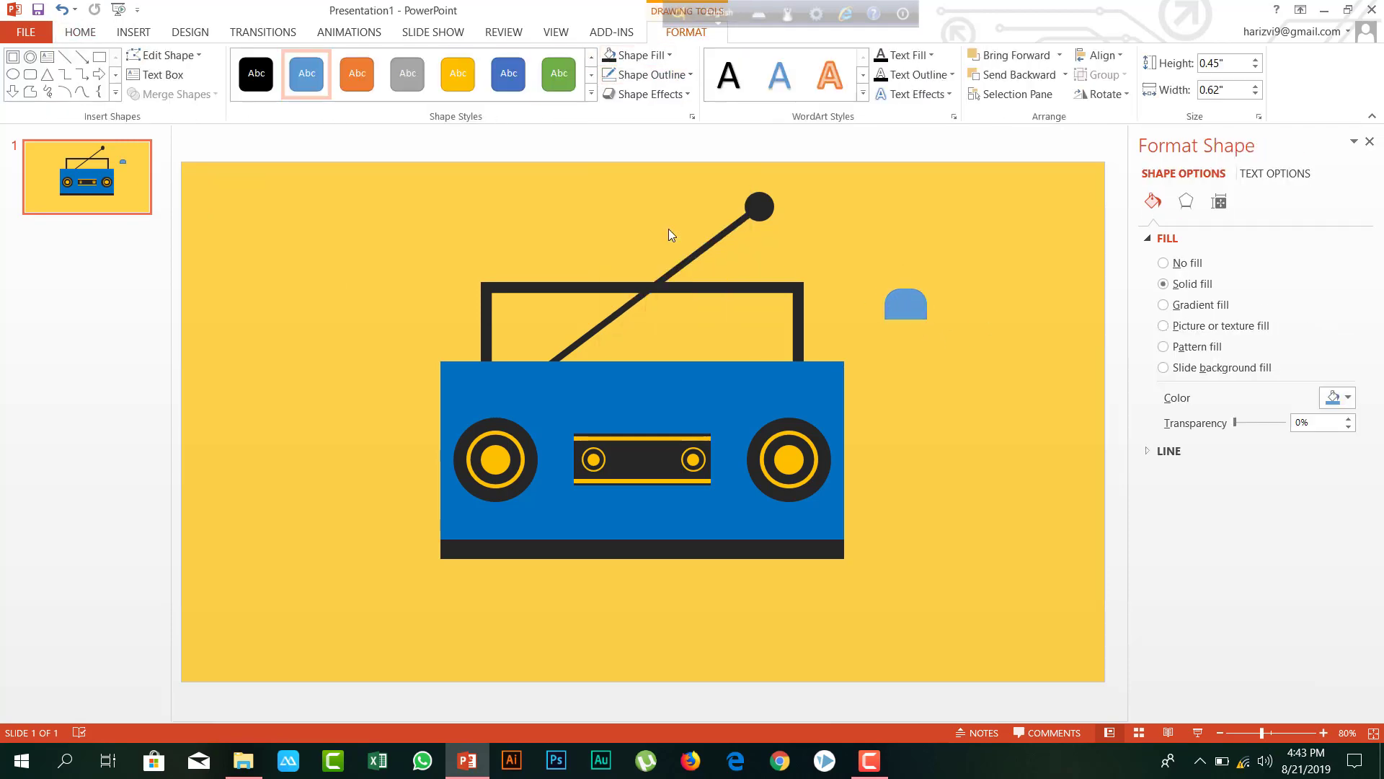
pyautogui.click(641, 57)
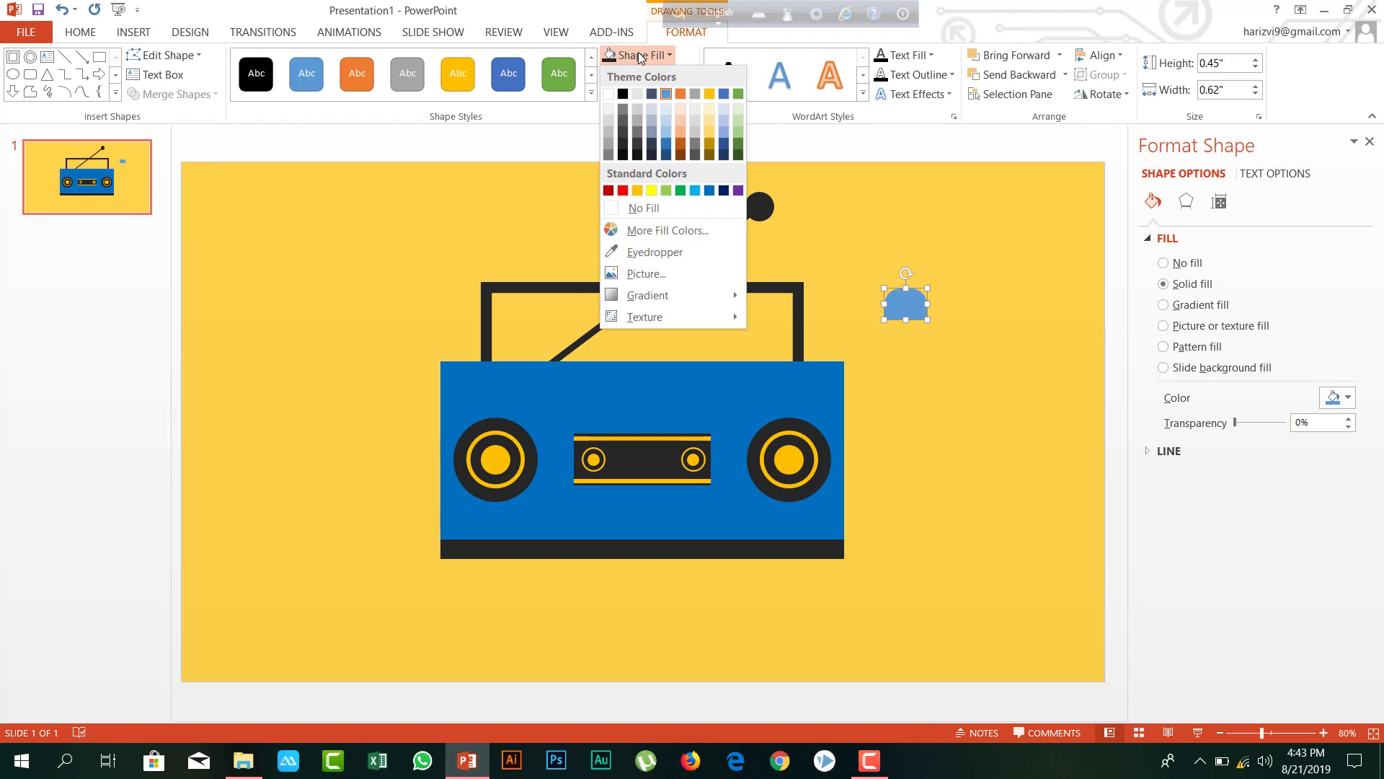
pyautogui.click(623, 151)
pyautogui.click(961, 294)
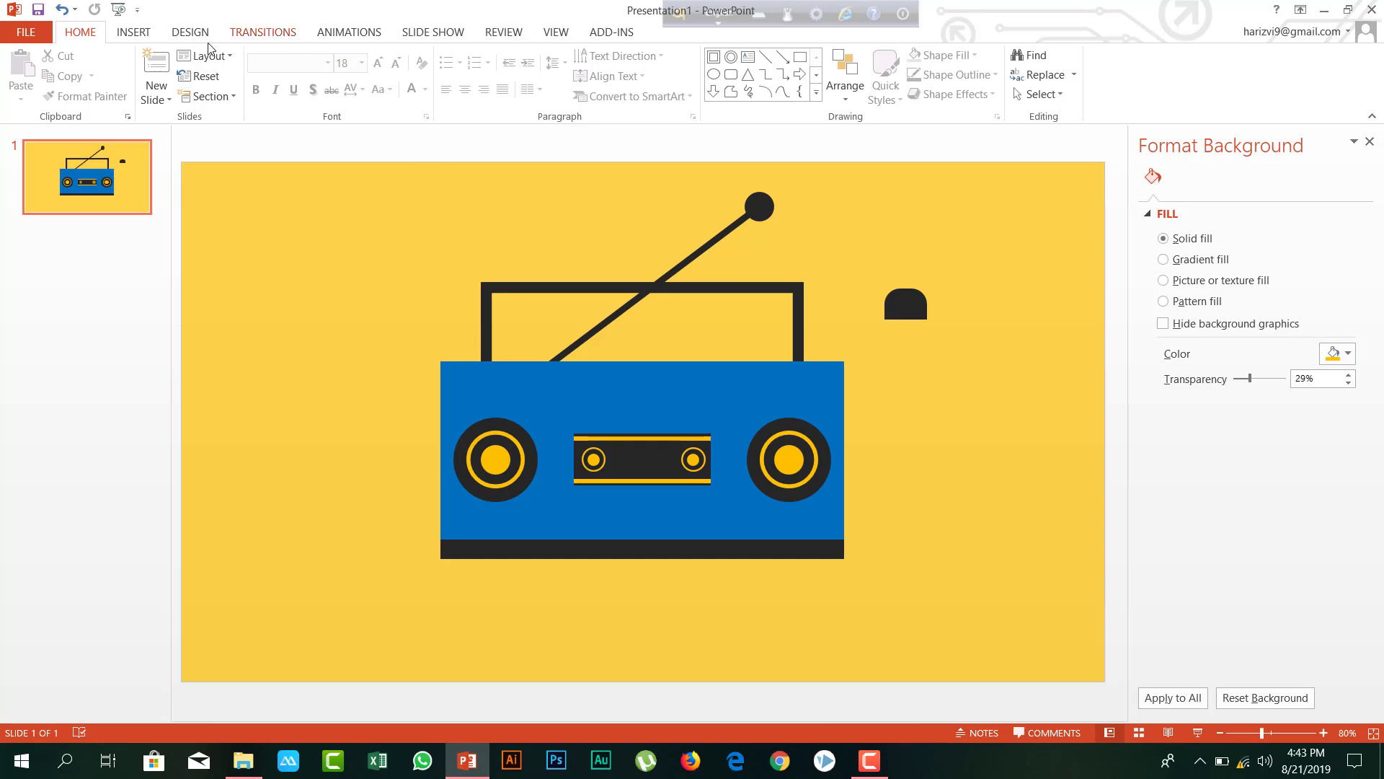
# Draw a tiny vertical rounded rectangle about 0.23" high and 0.08" wide beside the dark cap
pyautogui.click(137, 33)
pyautogui.click(291, 75)
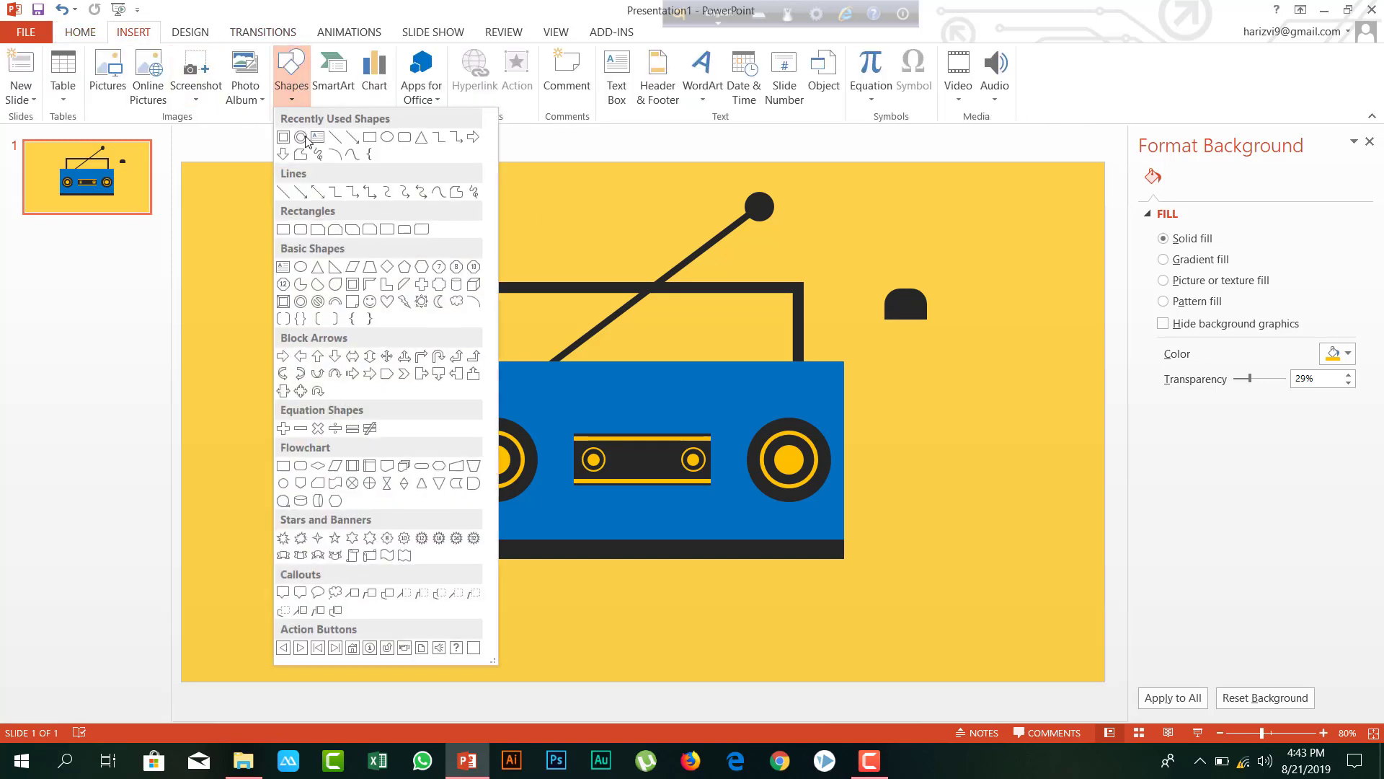
pyautogui.click(299, 230)
pyautogui.moveTo(951, 272)
pyautogui.mouseDown()
pyautogui.moveTo(959, 324)
pyautogui.moveTo(956, 291)
pyautogui.mouseUp()
# Remove the tiny bar's outline and fill it with the yellow-orange used on the speakers
pyautogui.click(649, 75)
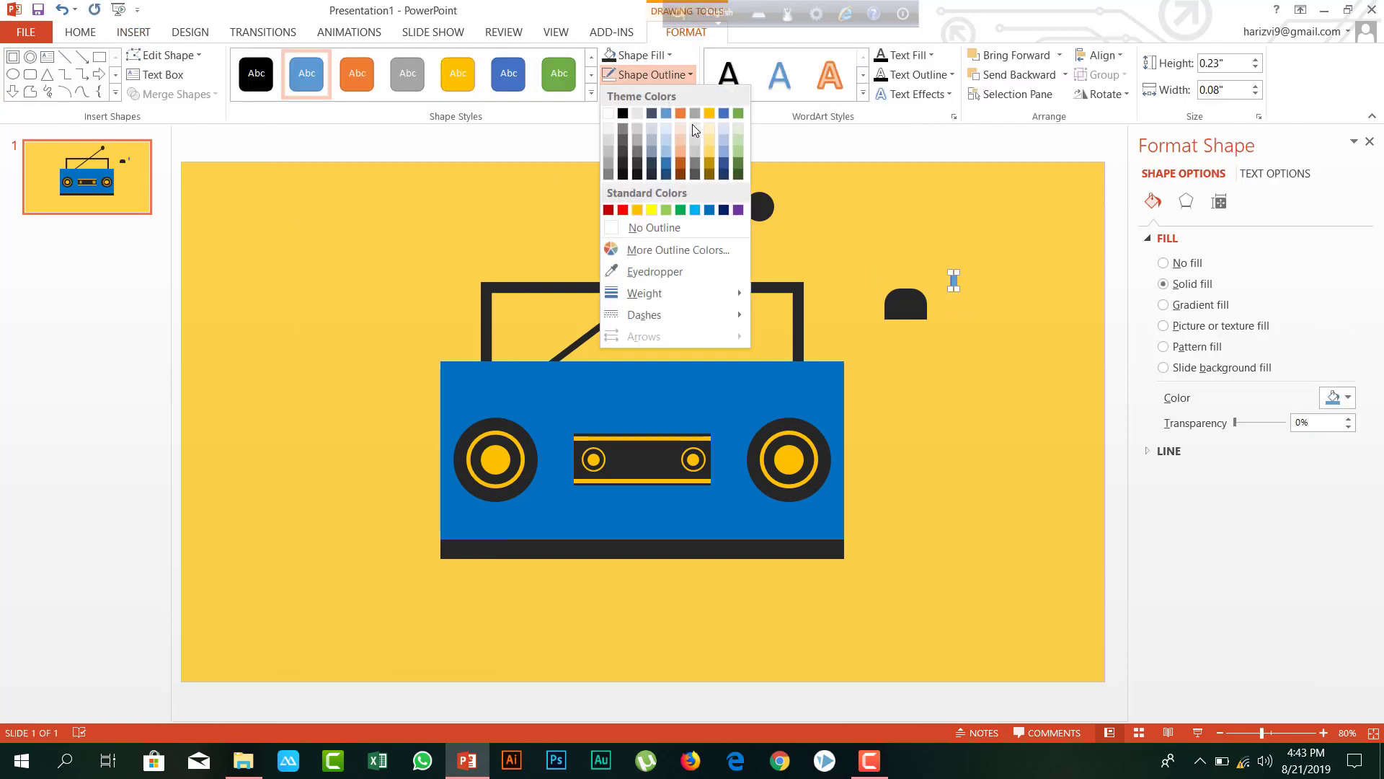
pyautogui.click(672, 225)
pyautogui.click(642, 55)
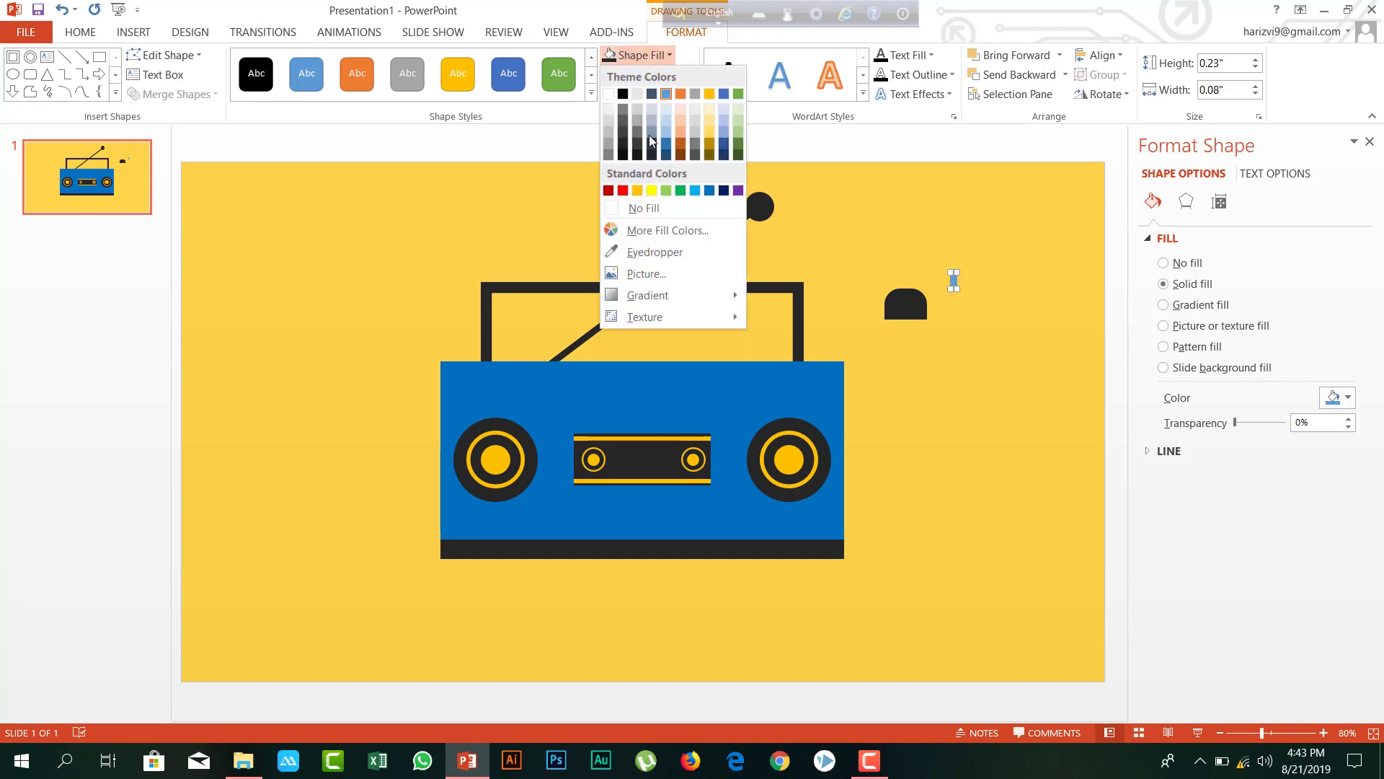
pyautogui.click(638, 191)
# Place the small bar on the dark cap at about 0.31" by 0.06" and duplicate it into three evenly spaced vertical bars
pyautogui.moveTo(953, 283); pyautogui.dragTo(902, 293)
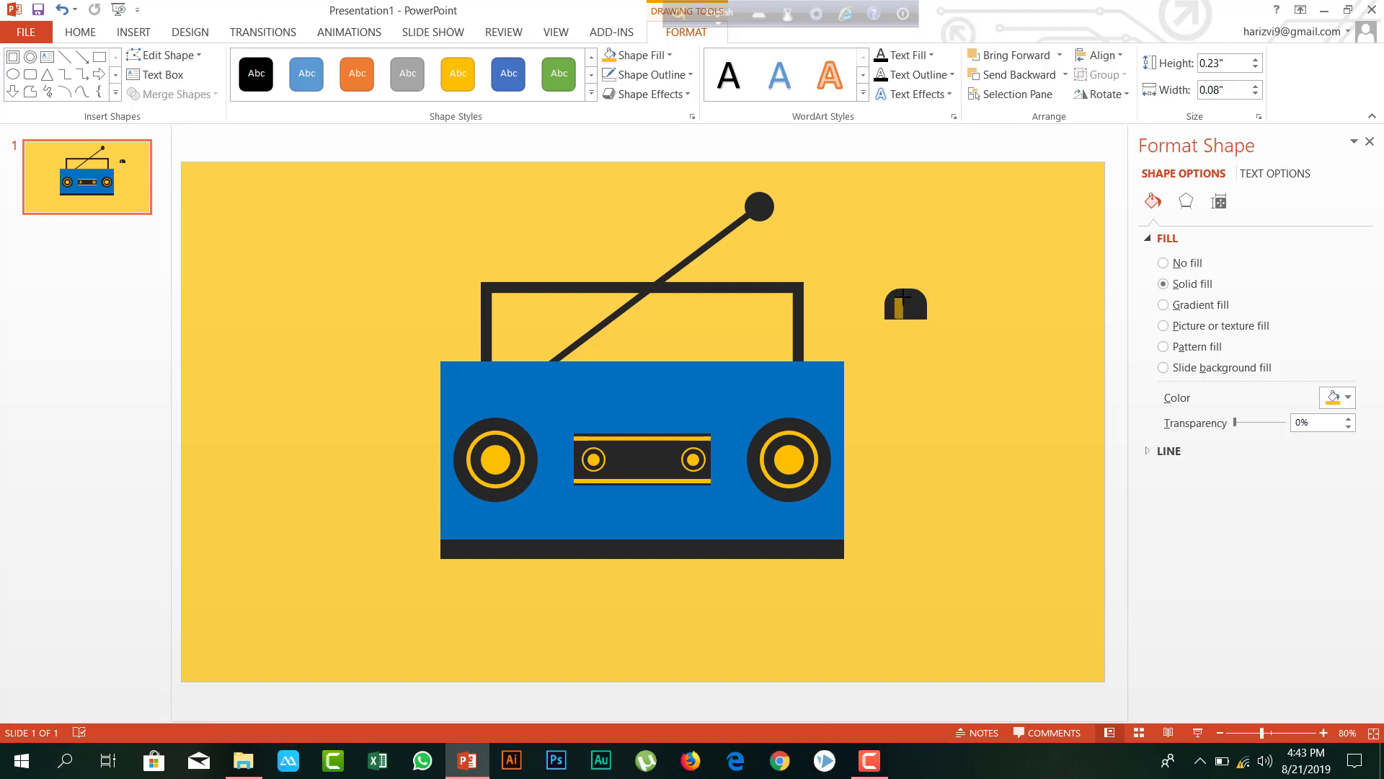
pyautogui.click(939, 356)
pyautogui.click(898, 312)
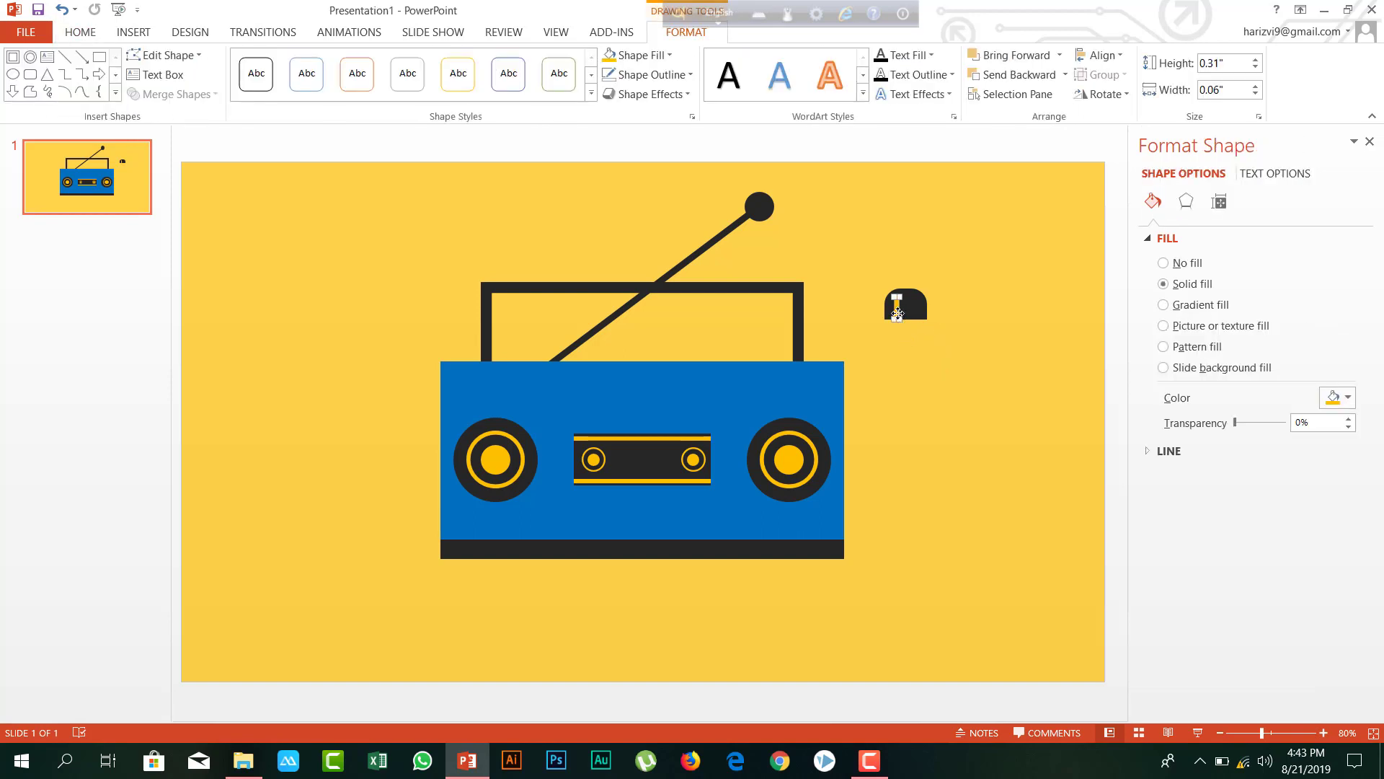
pyautogui.hotkey('ctrl', 'd')
pyautogui.moveTo(909, 321); pyautogui.dragTo(905, 310)
pyautogui.click(962, 383)
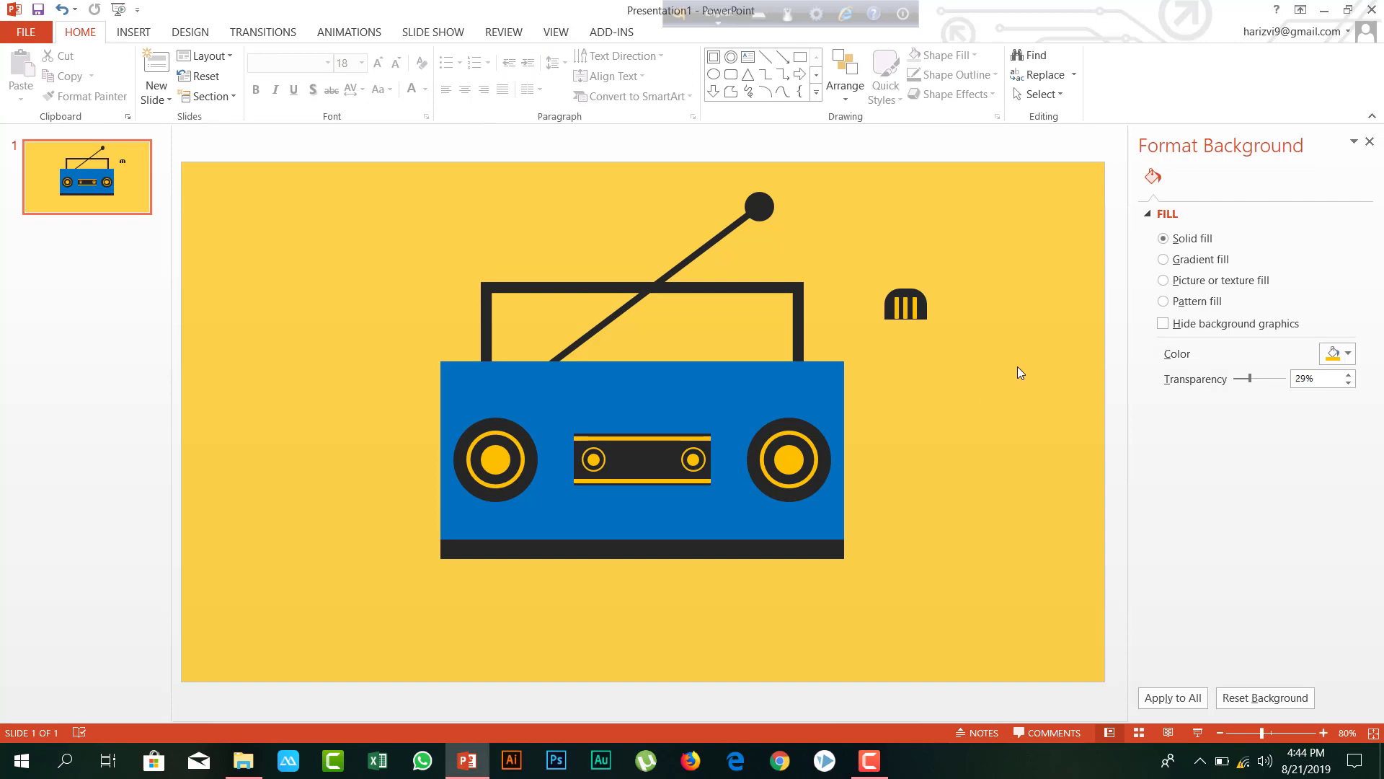
# Group the dark cap and its three yellow bars into one button
pyautogui.click(896, 308)
pyautogui.click(932, 342)
pyautogui.moveTo(870, 269); pyautogui.dragTo(973, 377)
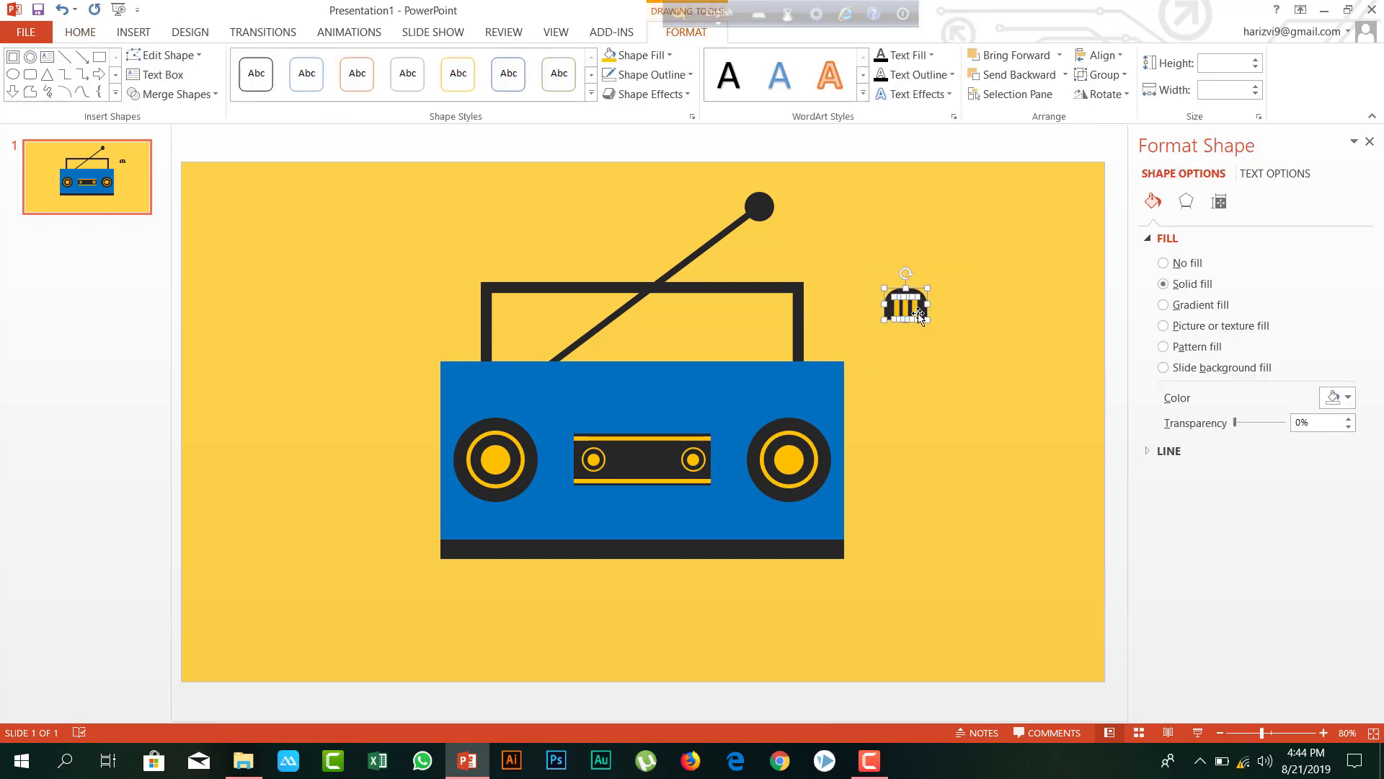
pyautogui.rightClick(919, 314)
pyautogui.moveTo(985, 434)
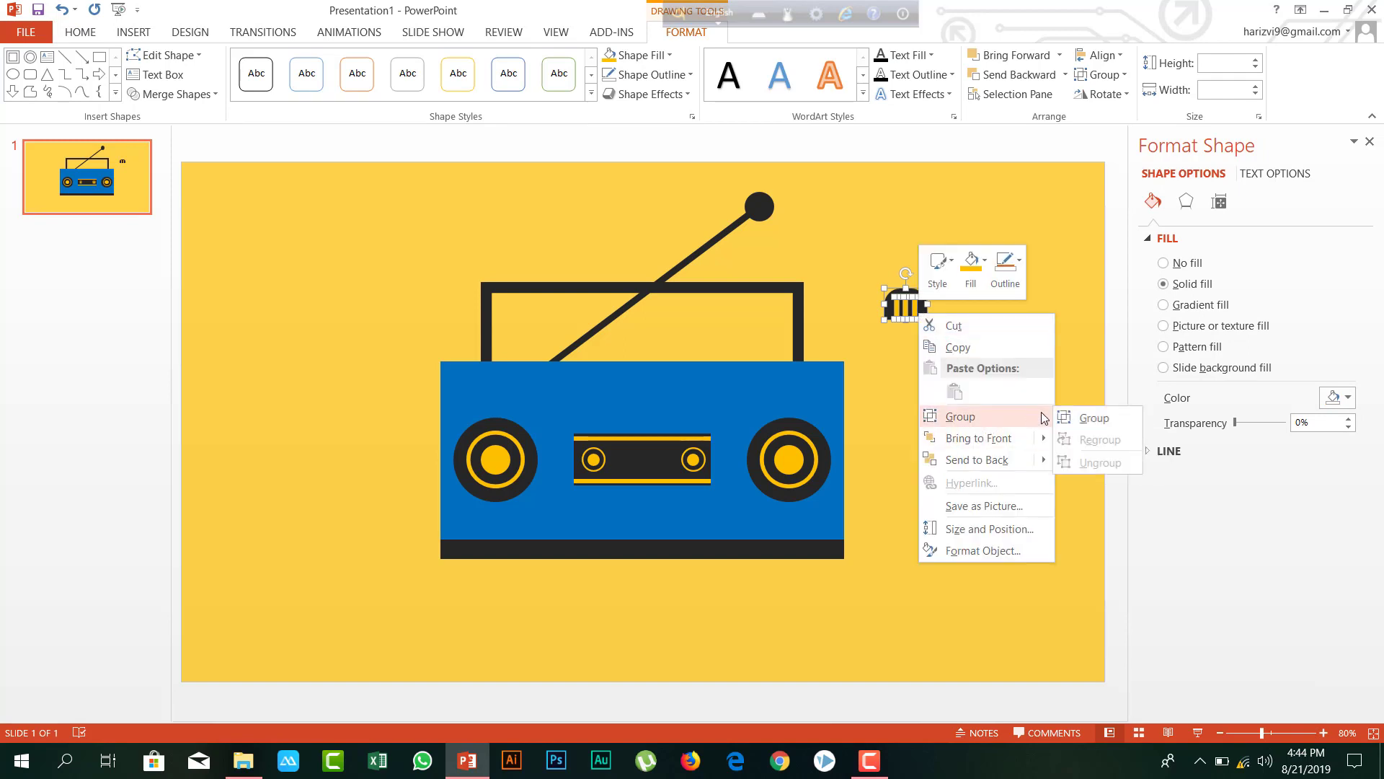
pyautogui.click(1082, 416)
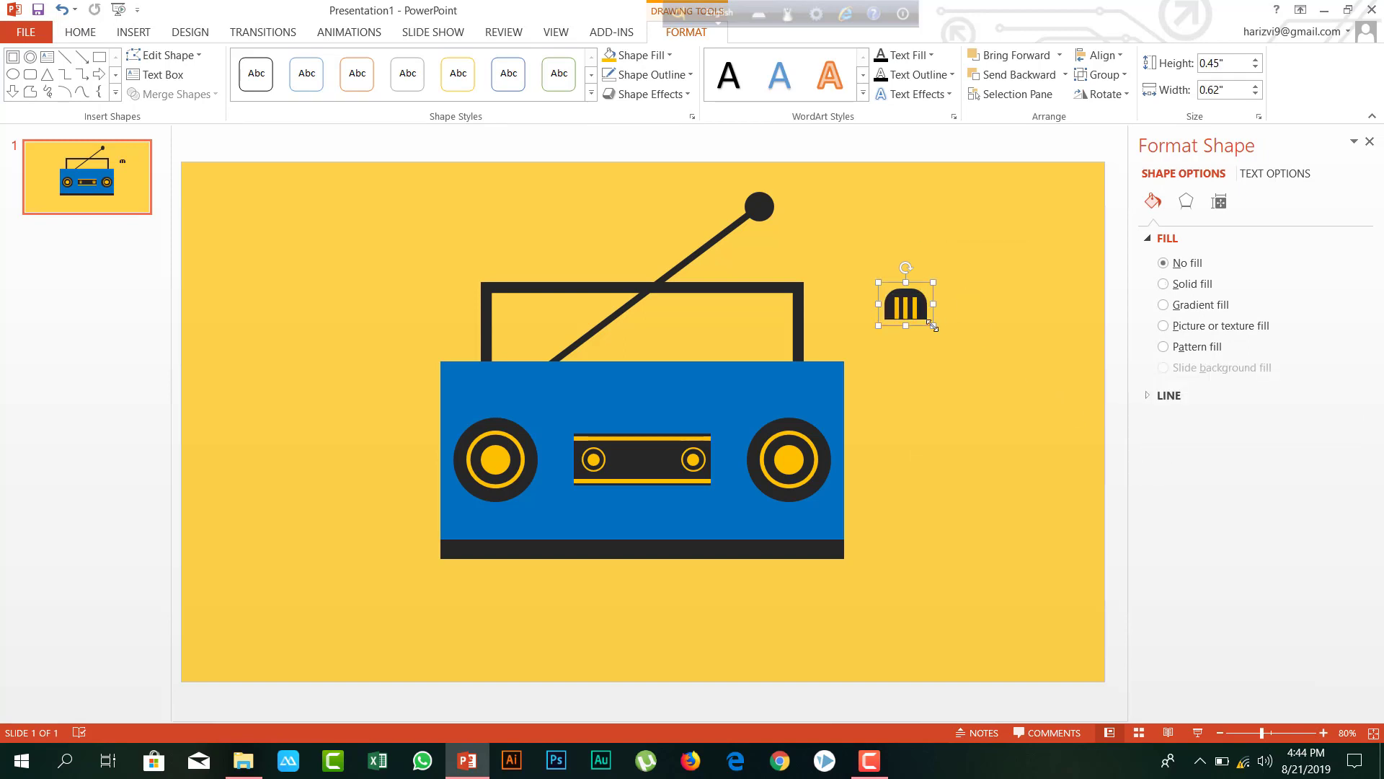
# Shrink the button to about 0.42" by 0.51" and stand it on the blue body's upper edge inside the handle
pyautogui.moveTo(933, 326); pyautogui.dragTo(717, 328)
pyautogui.click(1036, 322)
pyautogui.click(901, 316)
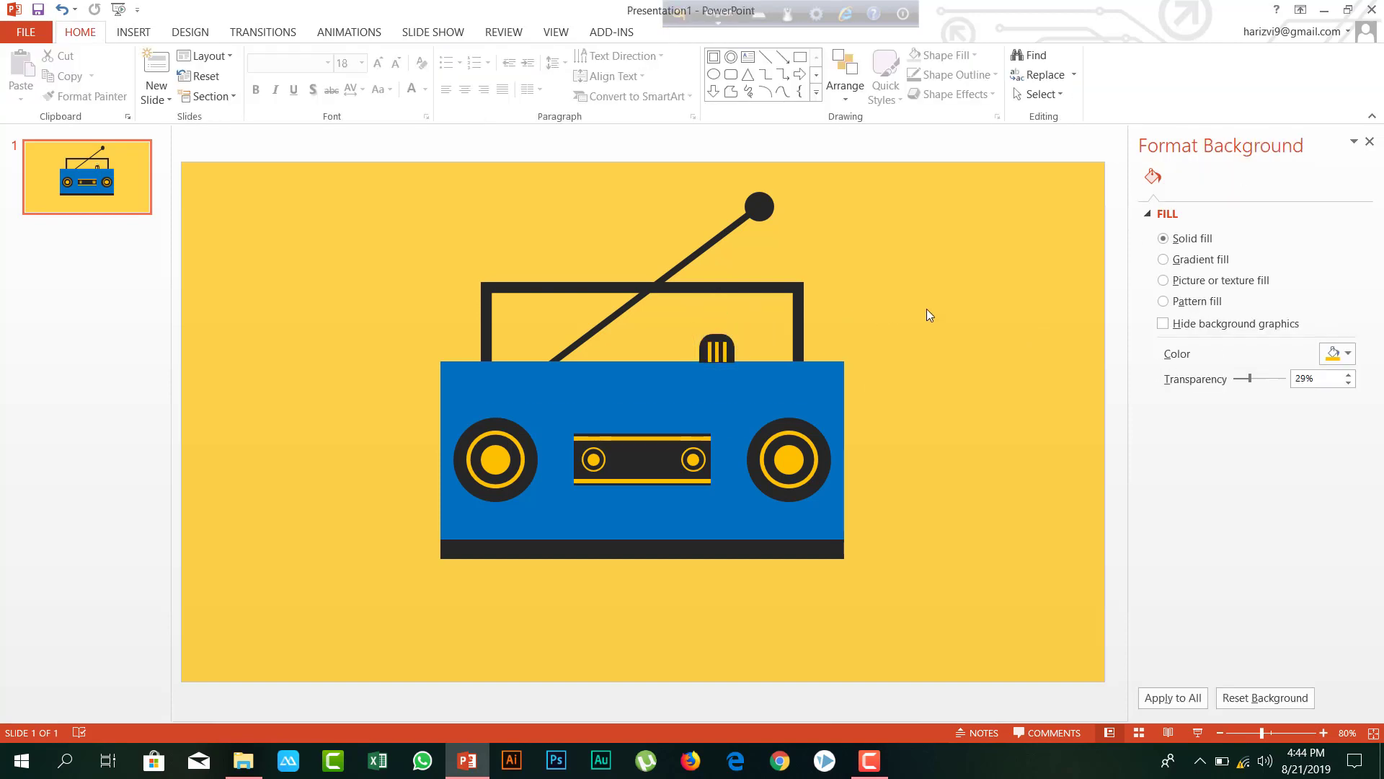
# Duplicate the button twice and align the three buttons side by side along the body's upper edge, near the handle's right post
pyautogui.click(724, 360)
pyautogui.hotkey('ctrl', 'd')
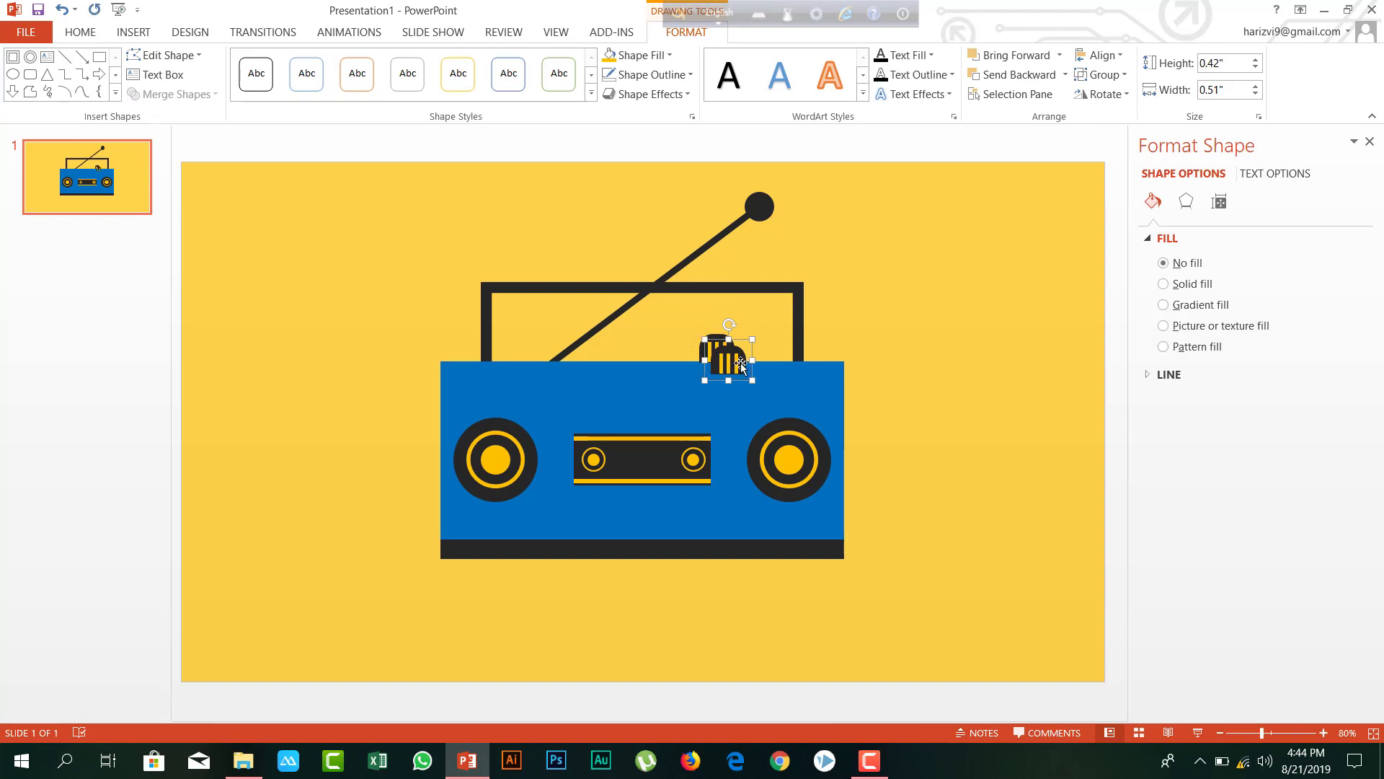
pyautogui.moveTo(738, 363); pyautogui.dragTo(687, 351)
pyautogui.click(718, 358)
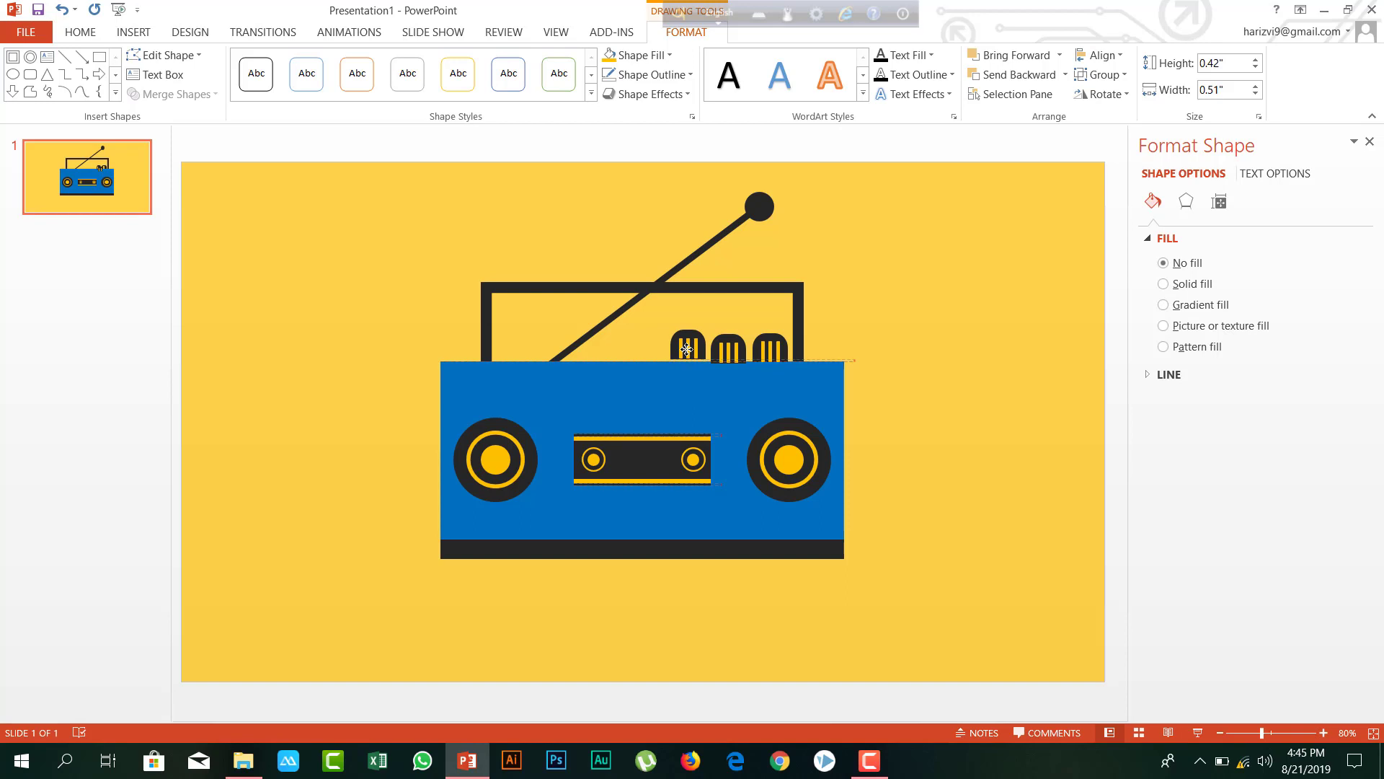
pyautogui.click(977, 317)
pyautogui.moveTo(734, 354); pyautogui.dragTo(735, 352)
pyautogui.click(940, 329)
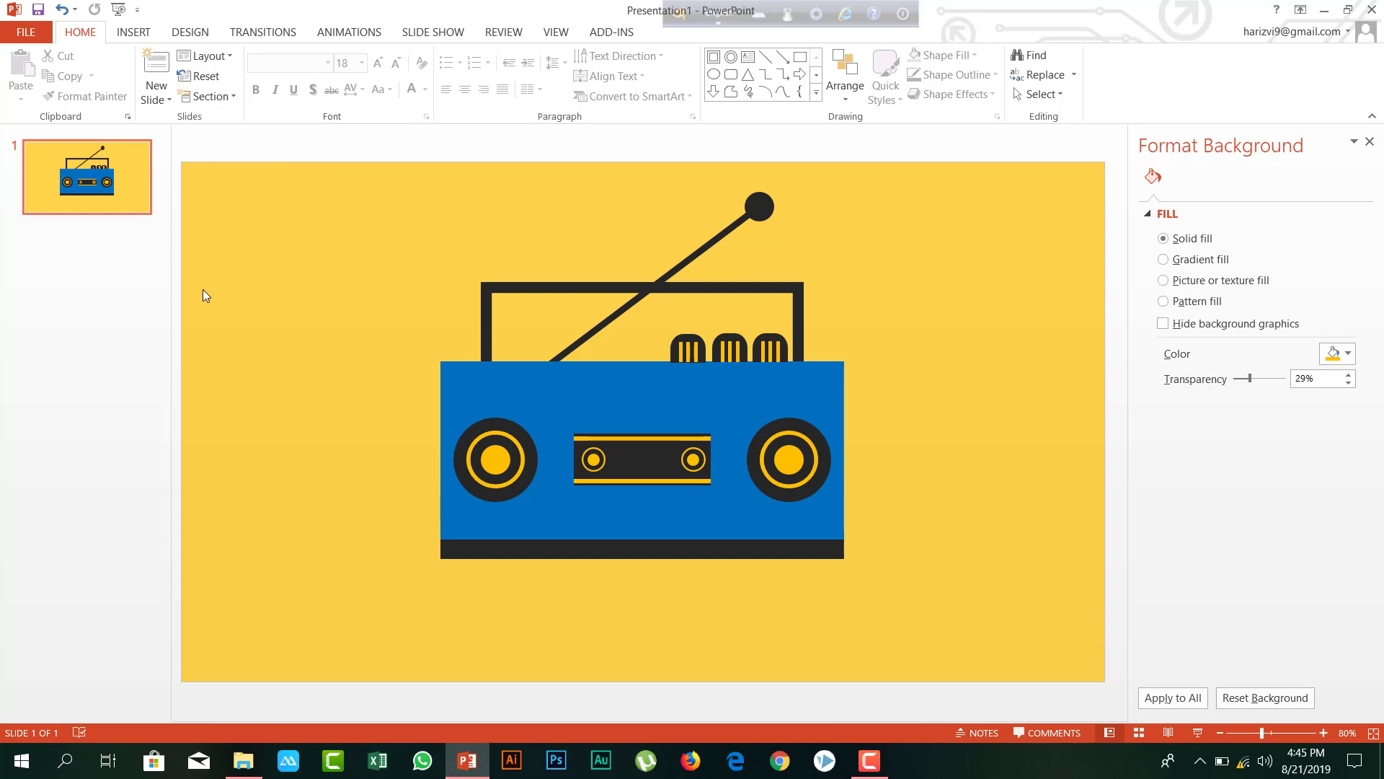
# Draw a rounded rectangle about 0.79" high and 7.93" wide under the boombox, with fully rounded ends and touching the base bar
pyautogui.click(192, 33)
pyautogui.click(131, 34)
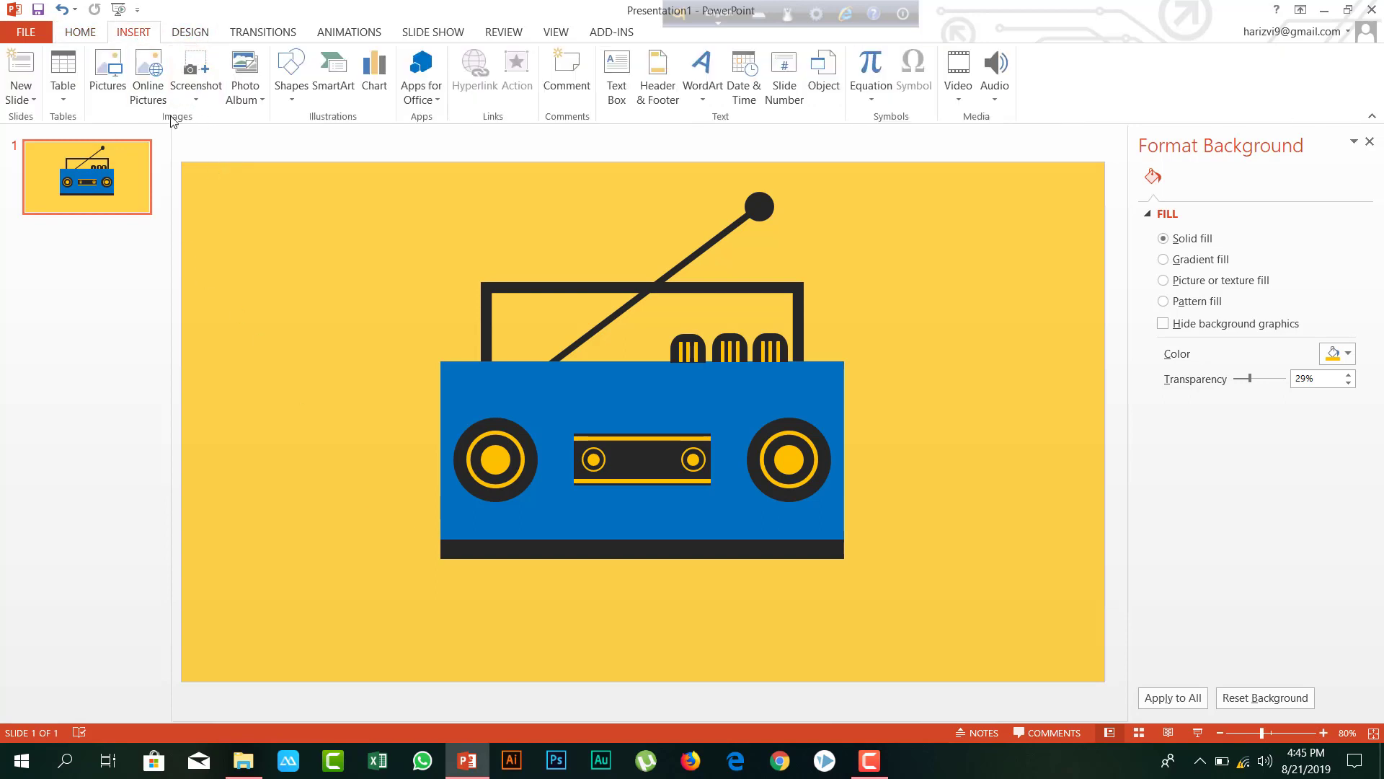
pyautogui.click(291, 72)
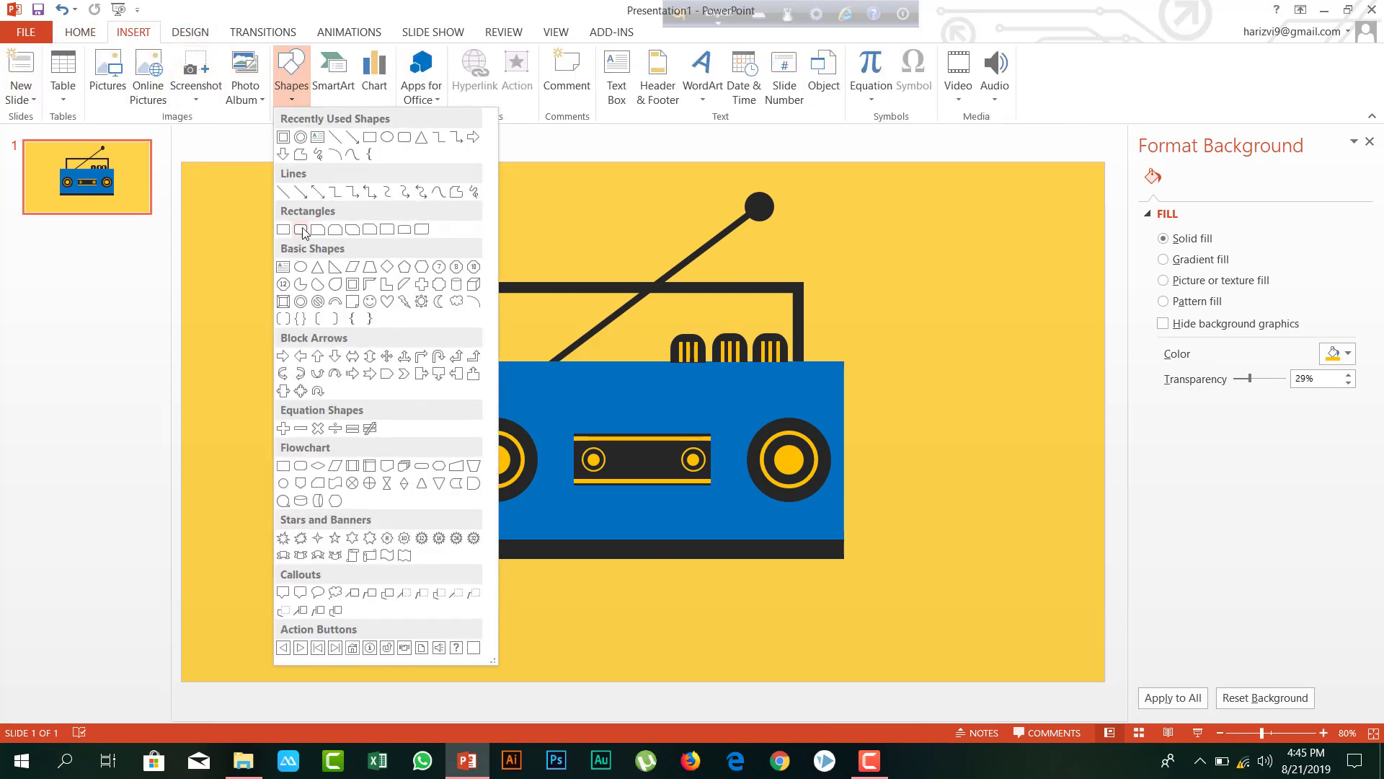
pyautogui.click(301, 230)
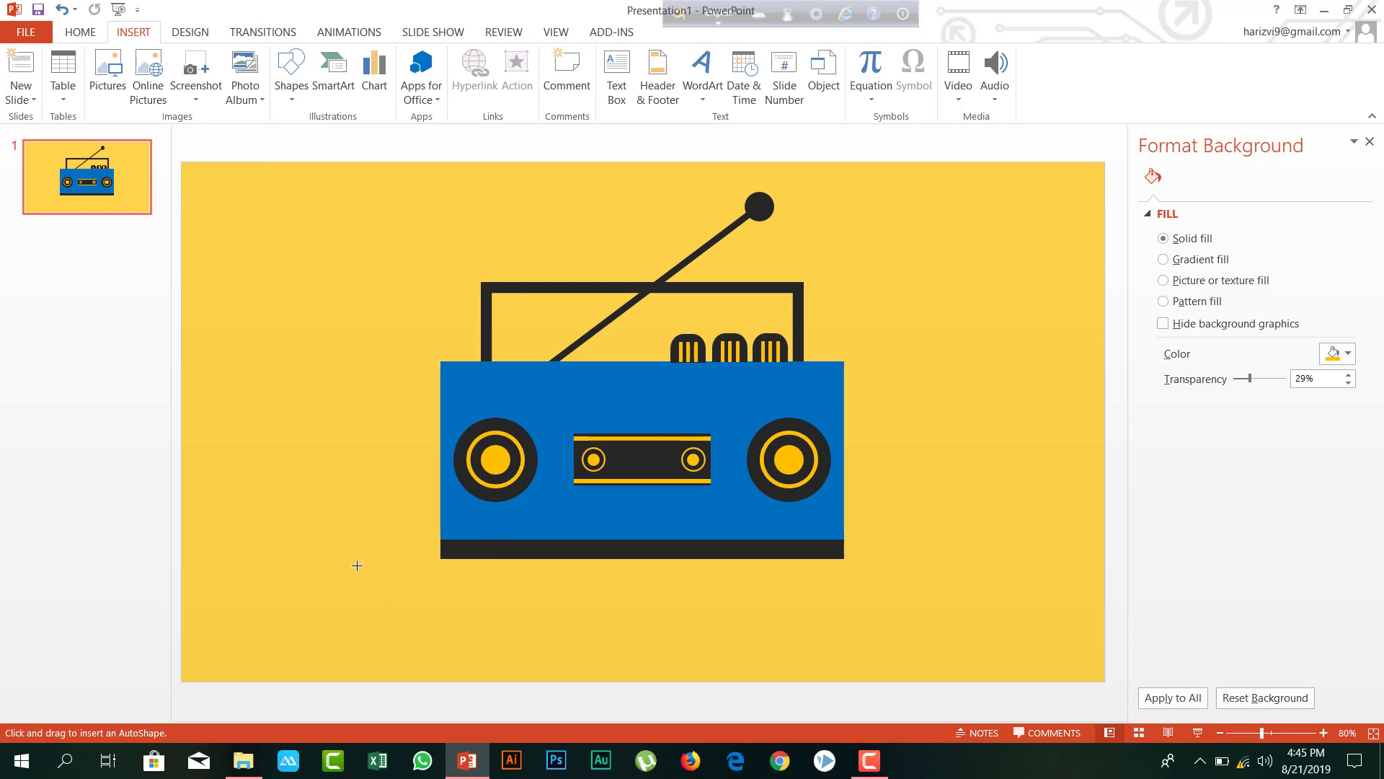
pyautogui.moveTo(358, 566); pyautogui.dragTo(906, 620)
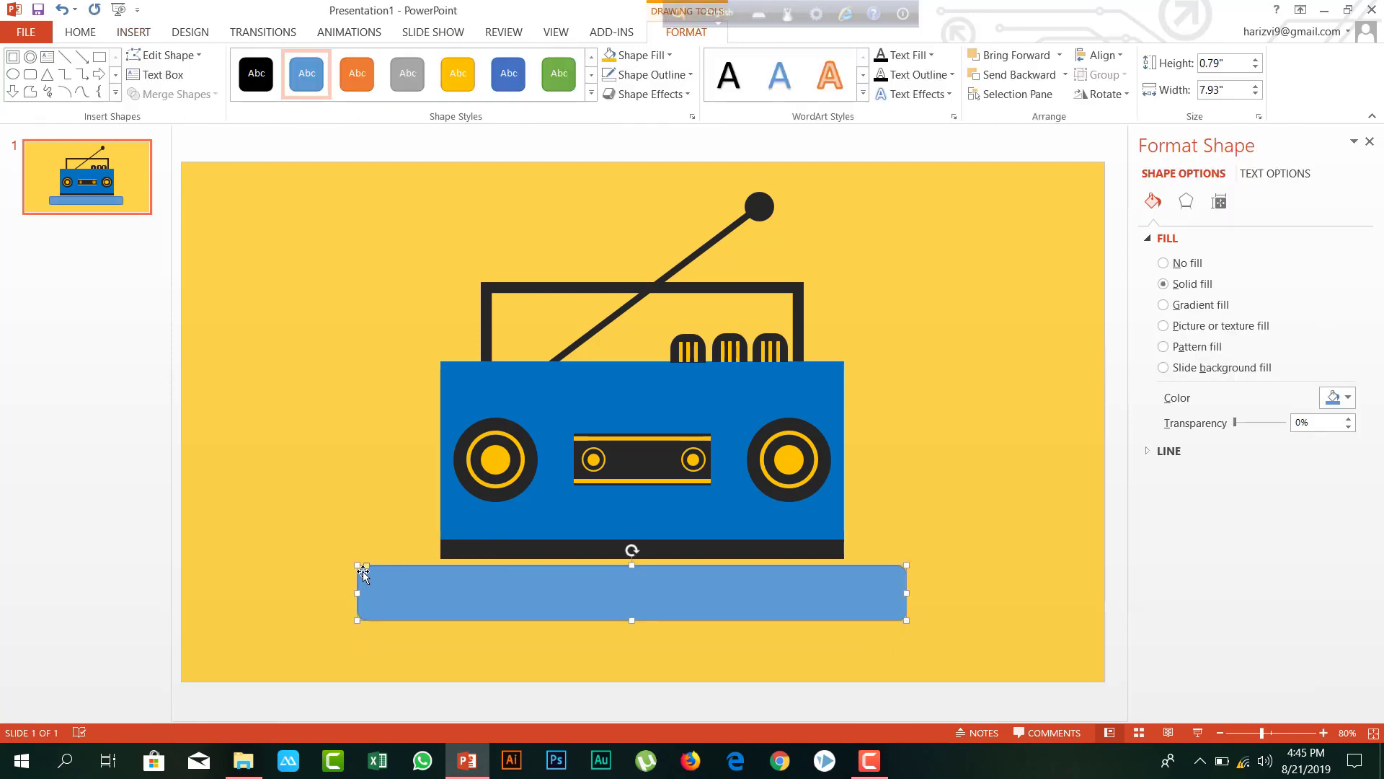
pyautogui.moveTo(365, 568); pyautogui.dragTo(384, 566)
pyautogui.moveTo(469, 592); pyautogui.dragTo(473, 585)
# Give the long bar a near-black fill without outline and centre it below the boombox with a gap, about 0.68" high
pyautogui.click(651, 74)
pyautogui.click(652, 225)
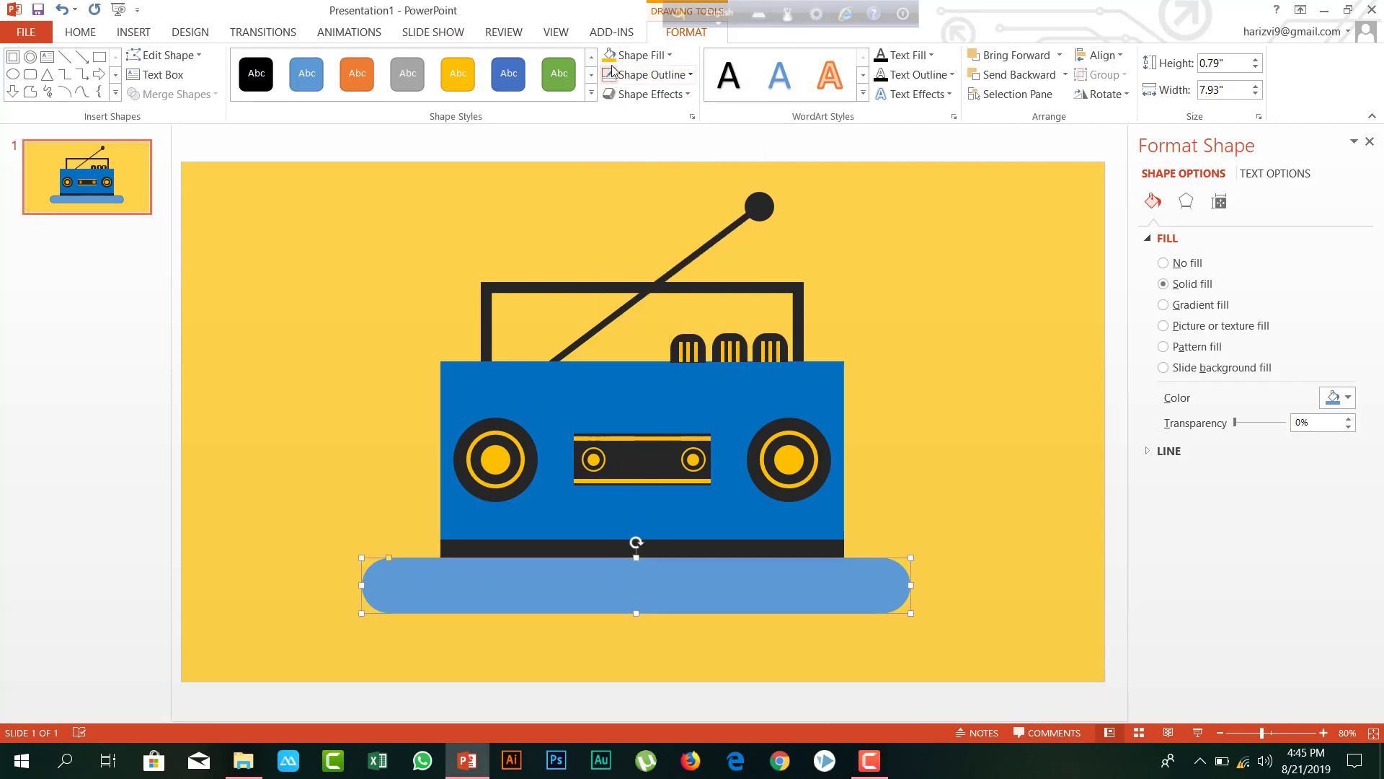
pyautogui.click(629, 56)
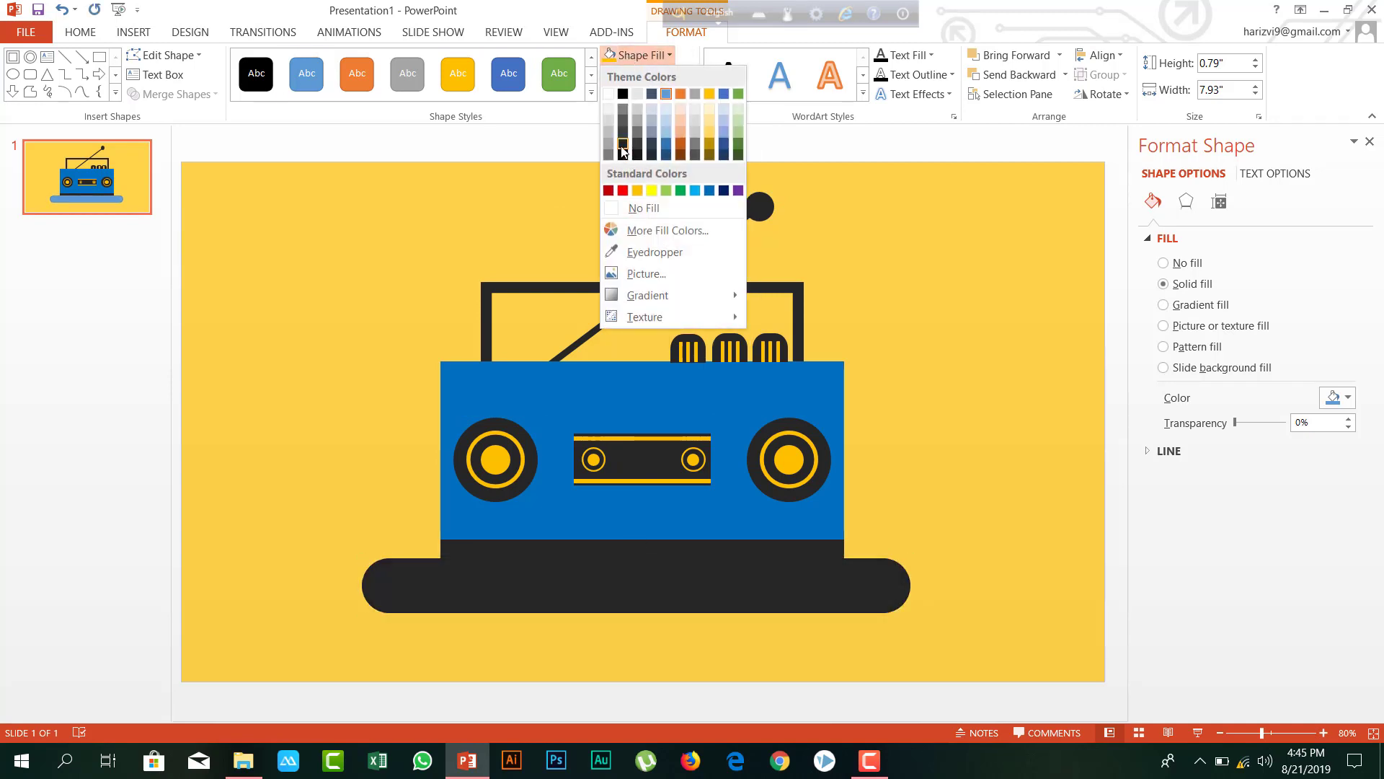
pyautogui.click(623, 145)
pyautogui.moveTo(594, 588); pyautogui.dragTo(643, 576)
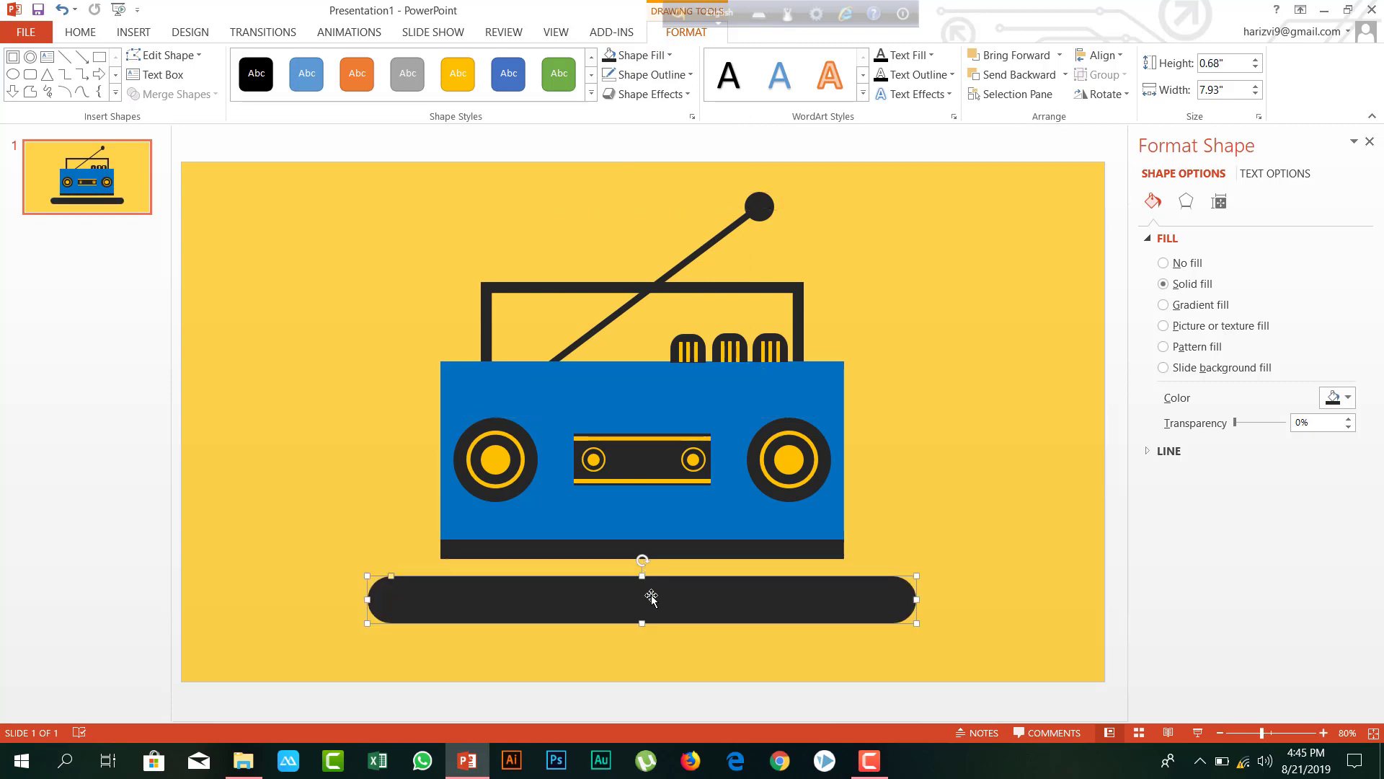
# Copy the long dark bar directly above itself and fill the copy with yellow-orange
pyautogui.moveTo(651, 598); pyautogui.dragTo(651, 536)
pyautogui.click(639, 56)
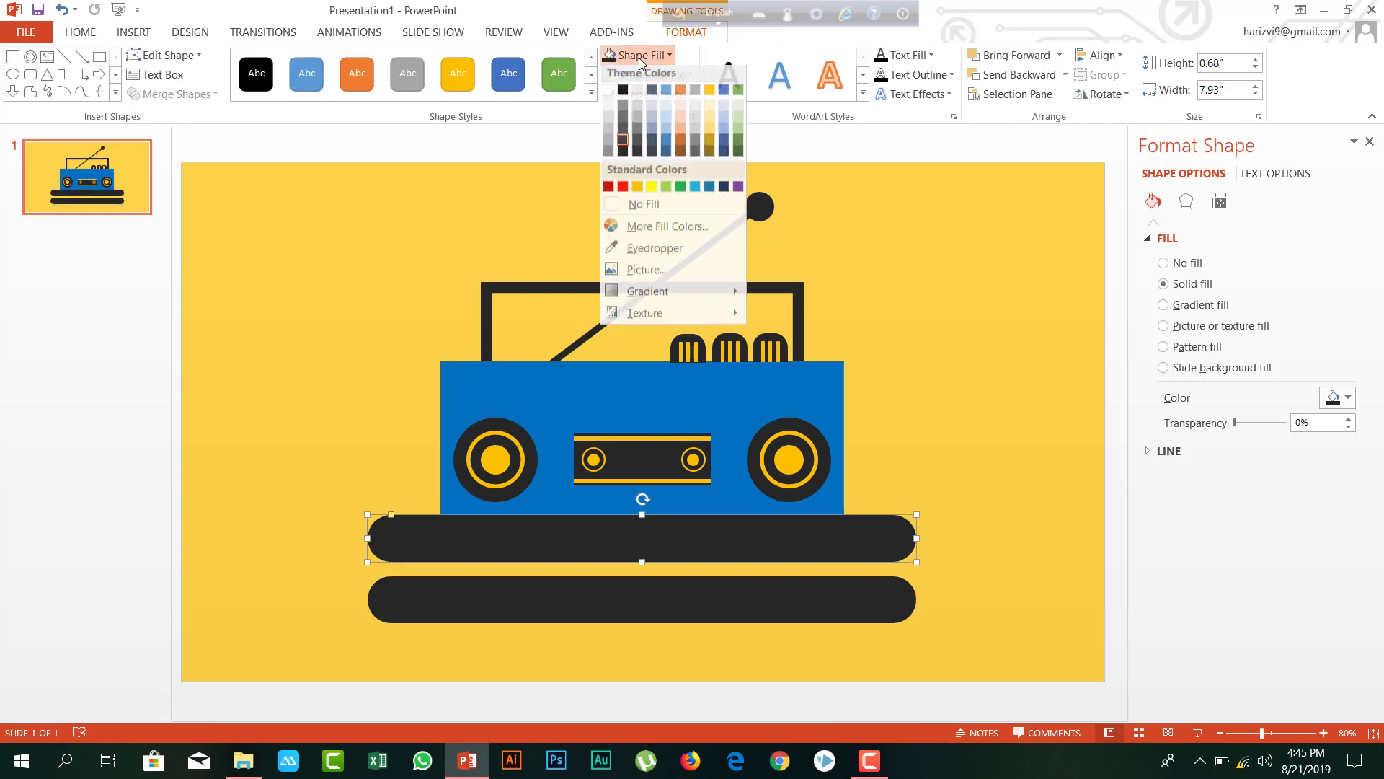
pyautogui.click(641, 185)
# Resize the yellow bar to about 0.36" by 6.61" and centre it on the long dark bar
pyautogui.moveTo(642, 514); pyautogui.dragTo(643, 536)
pyautogui.moveTo(918, 548); pyautogui.dragTo(820, 552)
pyautogui.moveTo(735, 556); pyautogui.dragTo(783, 601)
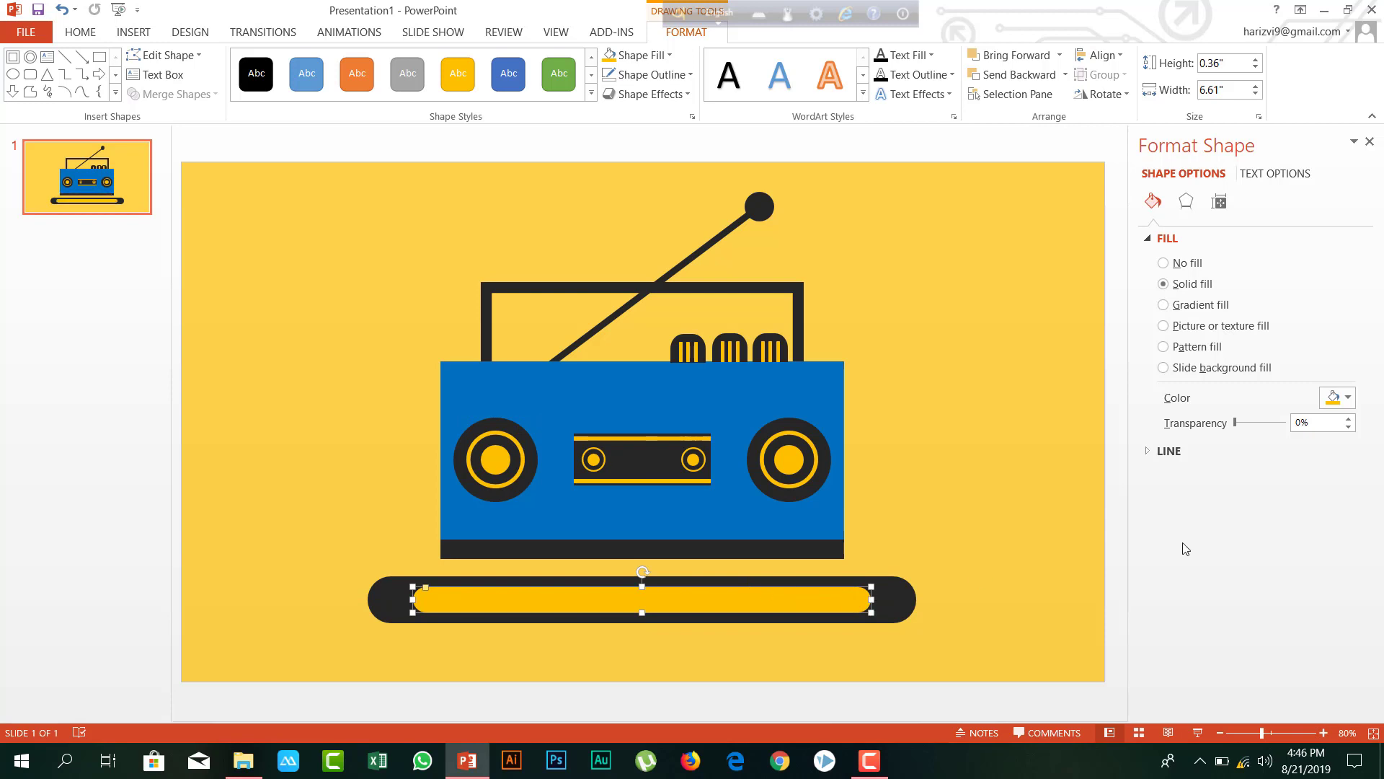
pyautogui.click(1000, 577)
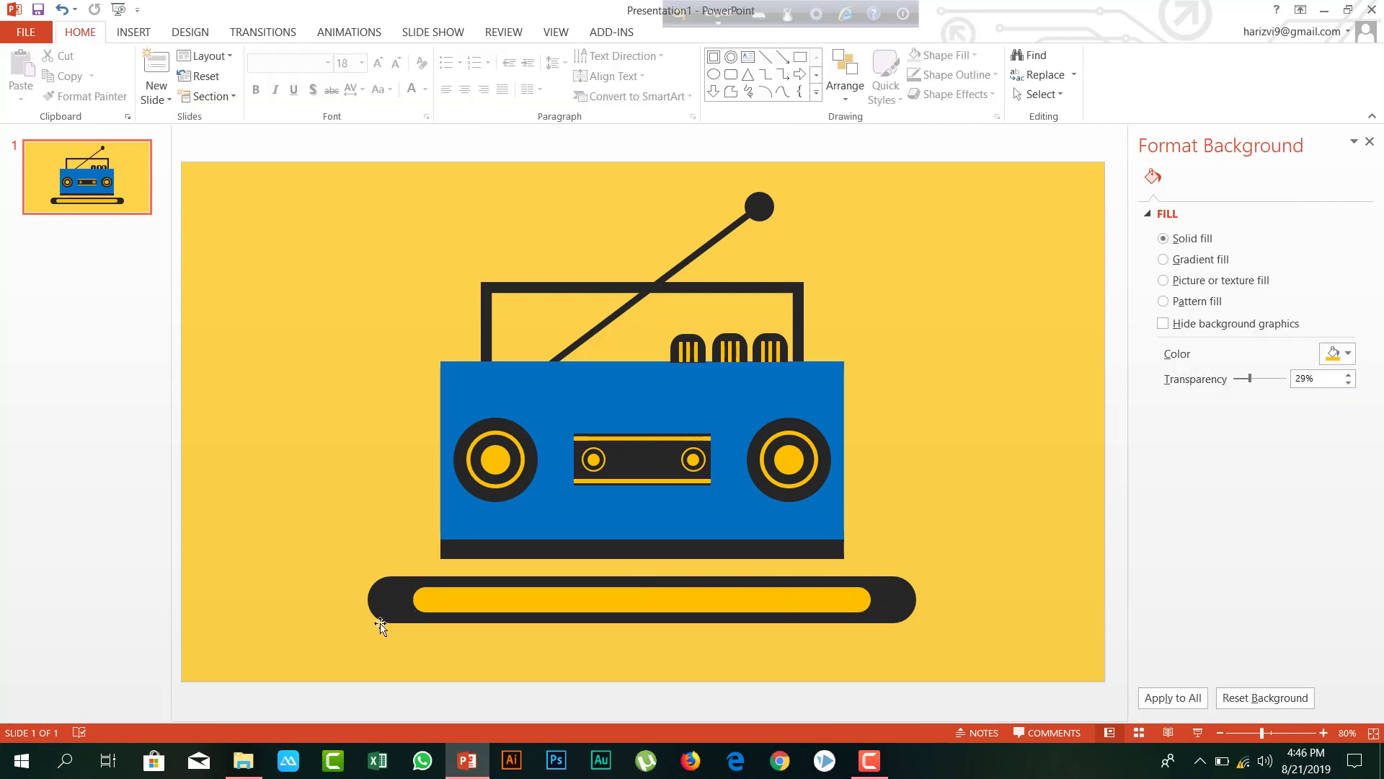
# Group the long dark bar with its yellow inset and shift the group slightly to the right beneath the boombox
pyautogui.moveTo(405, 620); pyautogui.dragTo(957, 657)
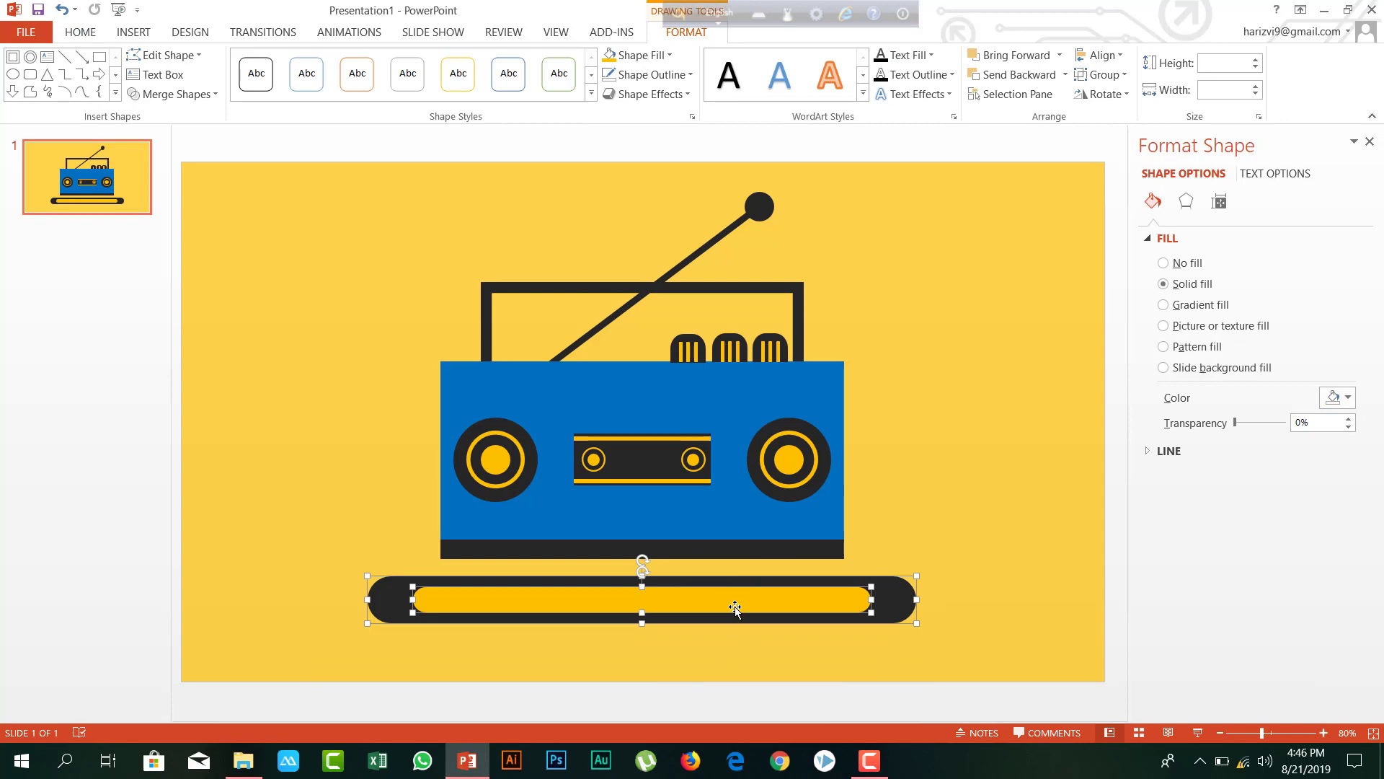
pyautogui.hotkey('ctrl', 'g')
pyautogui.moveTo(720, 608); pyautogui.dragTo(738, 614)
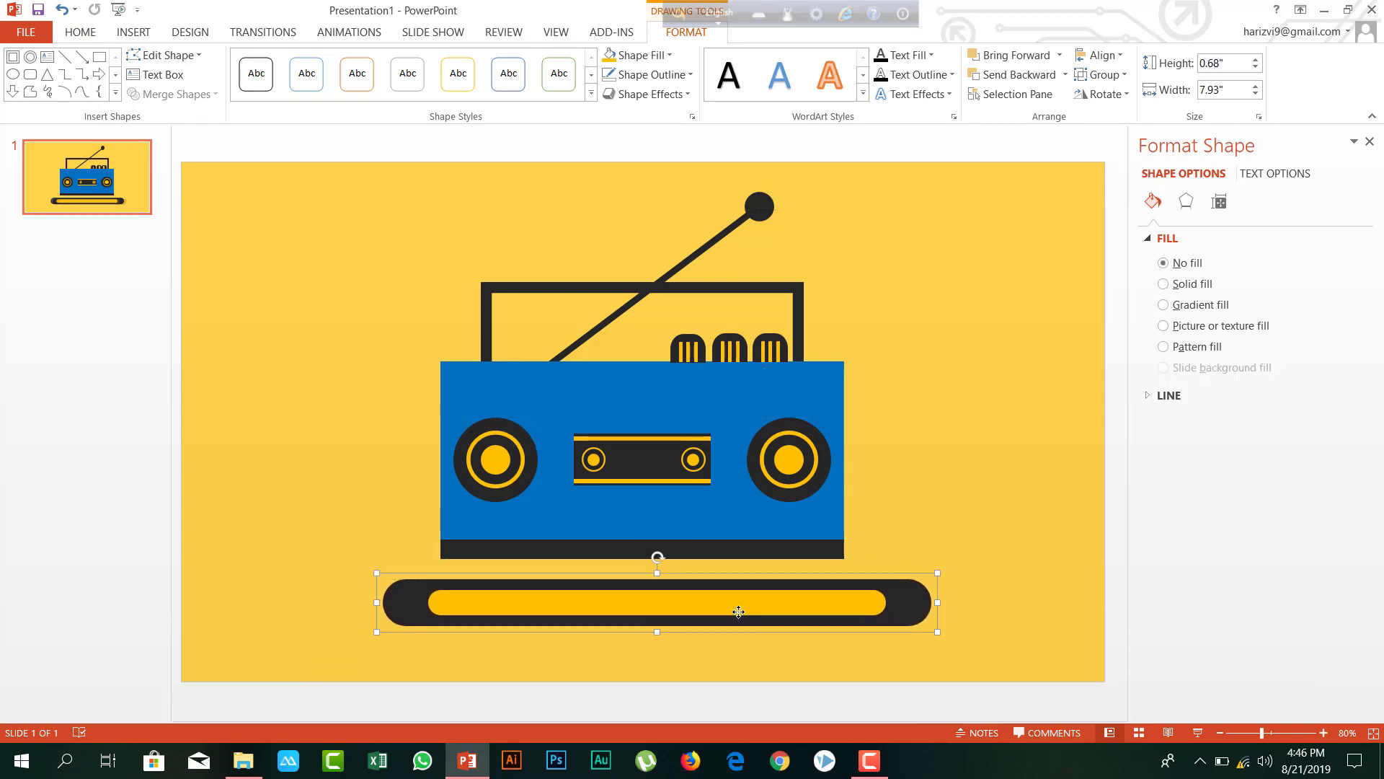
# Draw a small upright rectangle about 0.46" high by 0.26" wide just outside the boombox's lower left side
pyautogui.click(140, 32)
pyautogui.click(246, 92)
pyautogui.click(291, 76)
pyautogui.click(282, 230)
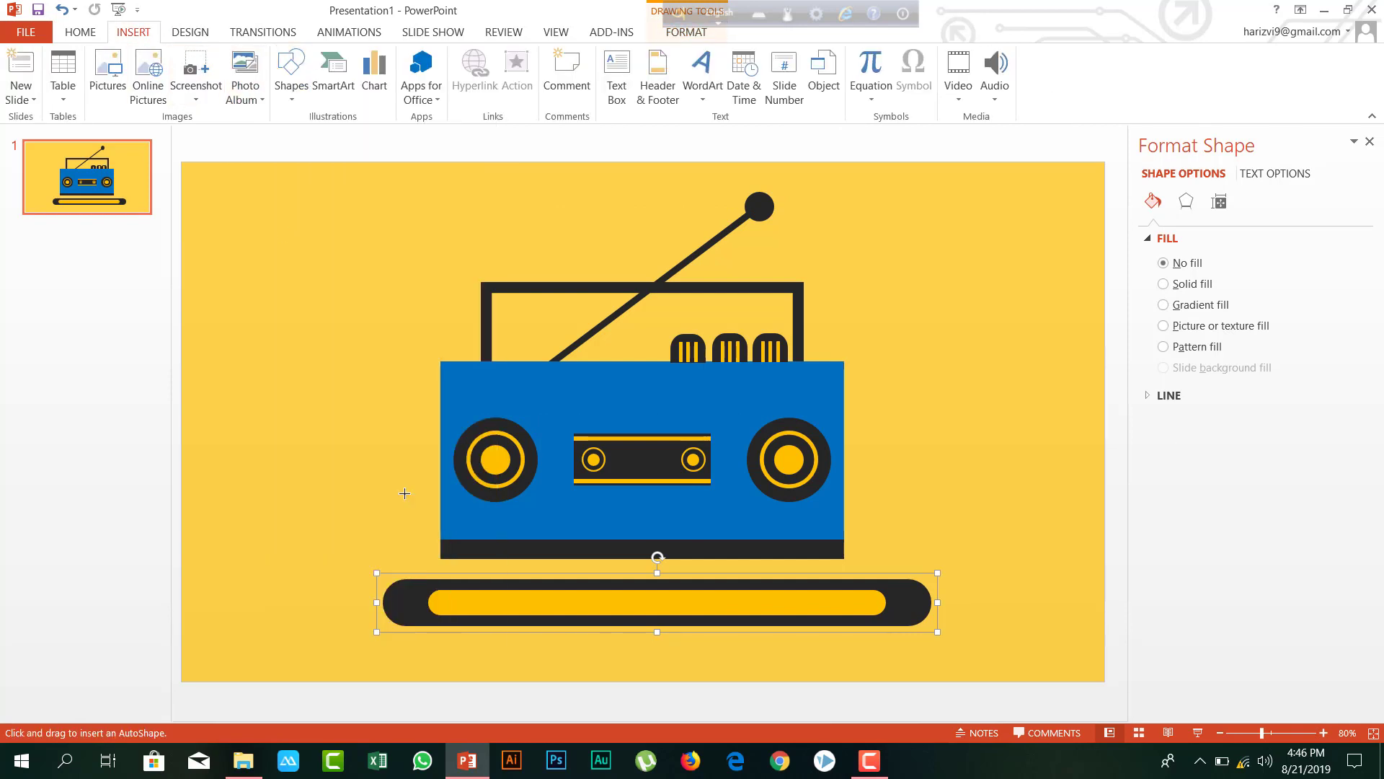
pyautogui.moveTo(380, 499); pyautogui.dragTo(398, 532)
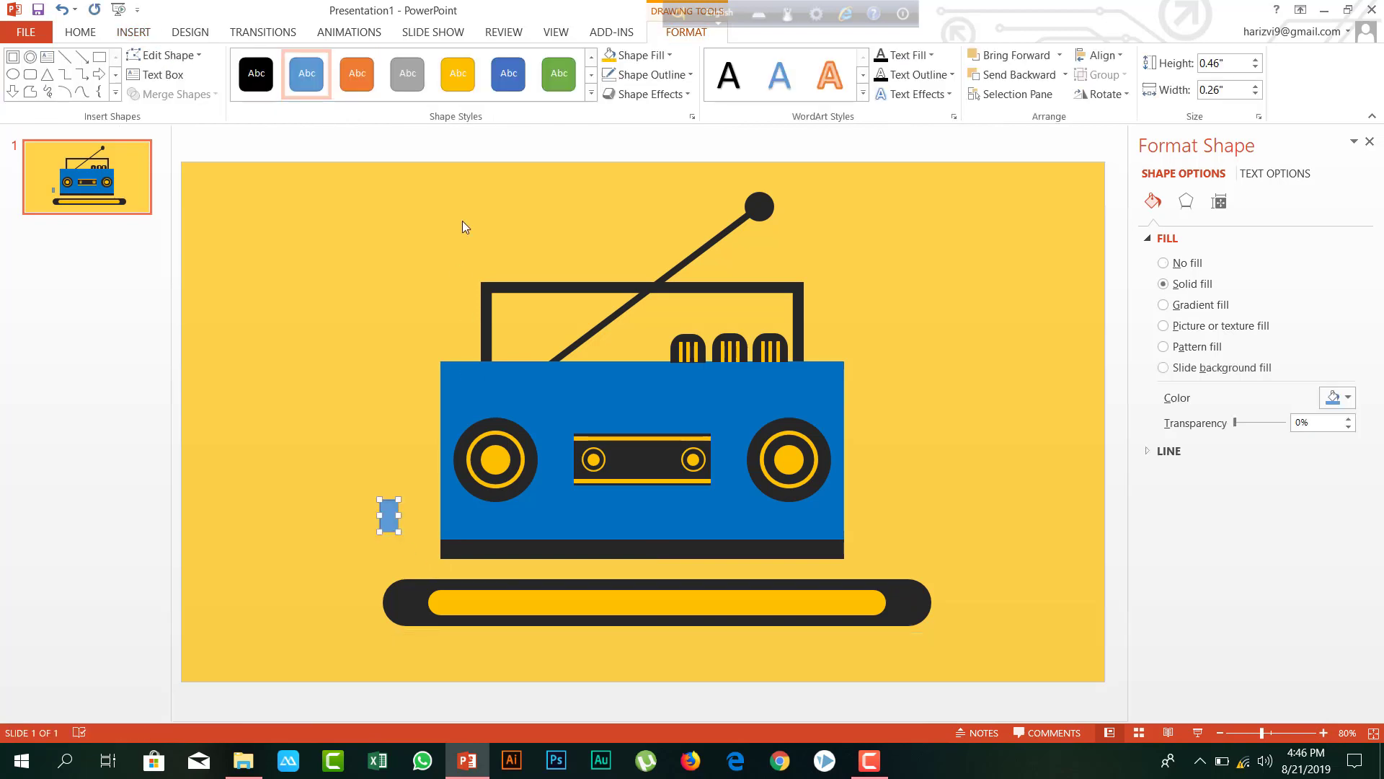
# Give the small rectangle a near-black fill without outline and place it as a foot between the boombox's left underside and the long bar
pyautogui.click(638, 75)
pyautogui.click(653, 228)
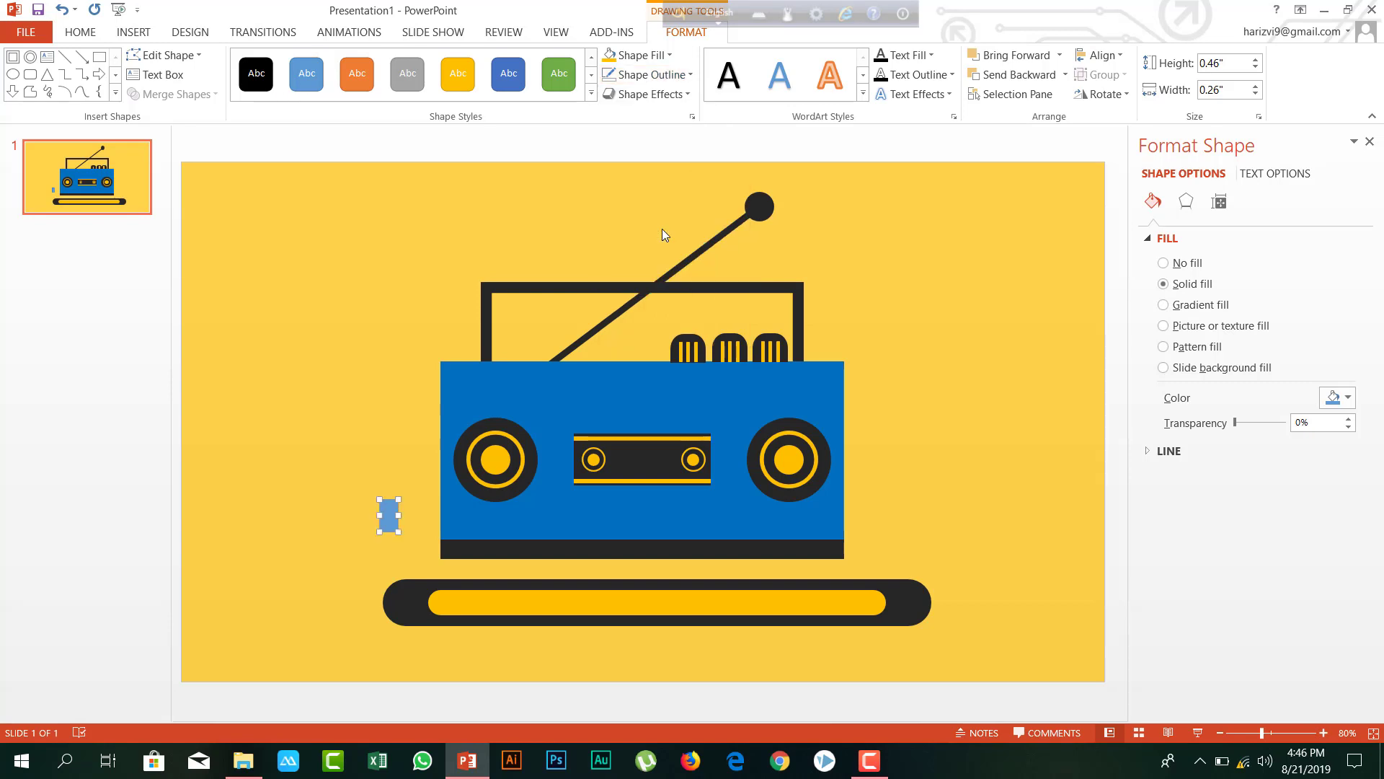
pyautogui.click(637, 56)
pyautogui.click(624, 153)
pyautogui.moveTo(393, 512); pyautogui.dragTo(462, 564)
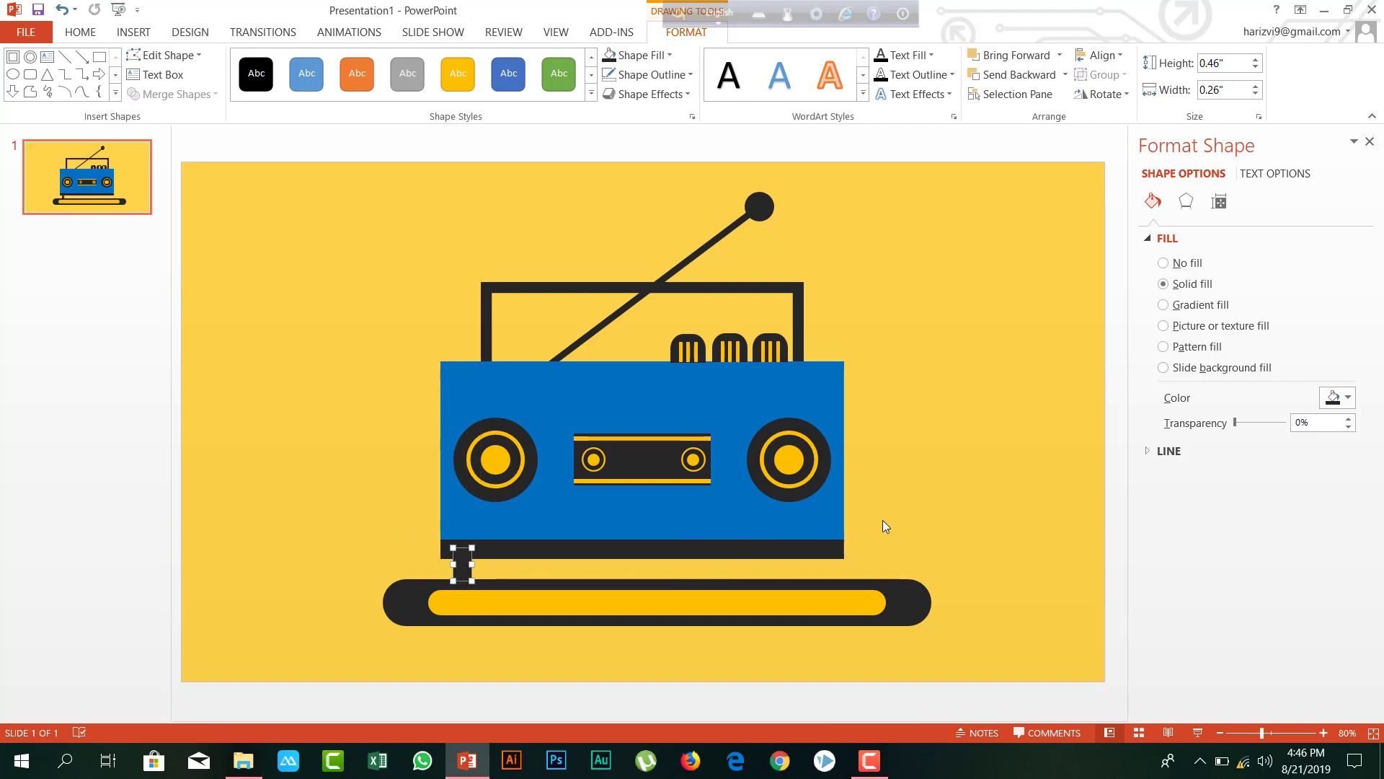
# Copy the foot to the boombox's right underside and space both feet equally from the body's side edges
pyautogui.click(645, 564)
pyautogui.moveTo(469, 569); pyautogui.dragTo(803, 567)
pyautogui.hotkey('ctrl', 'd')
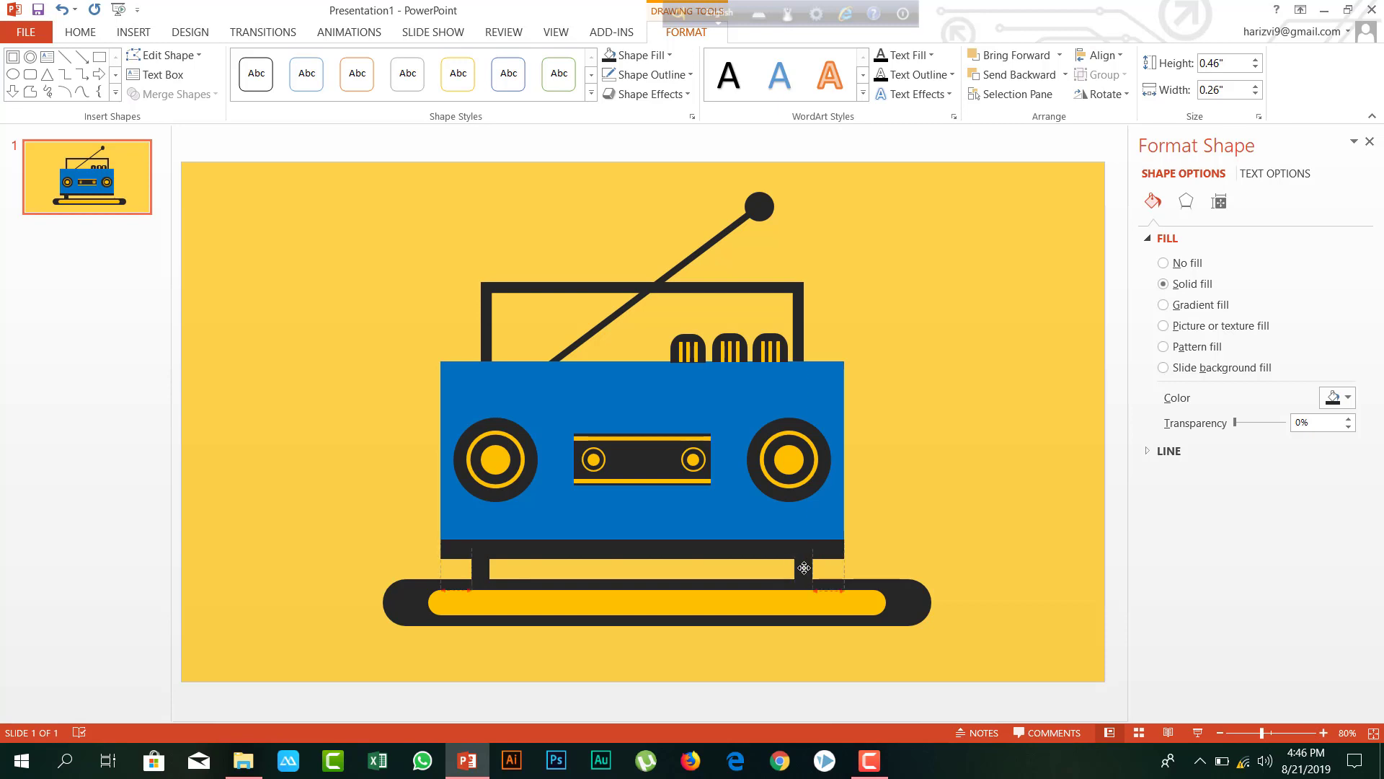
pyautogui.moveTo(804, 567); pyautogui.dragTo(804, 567)
pyautogui.click(926, 489)
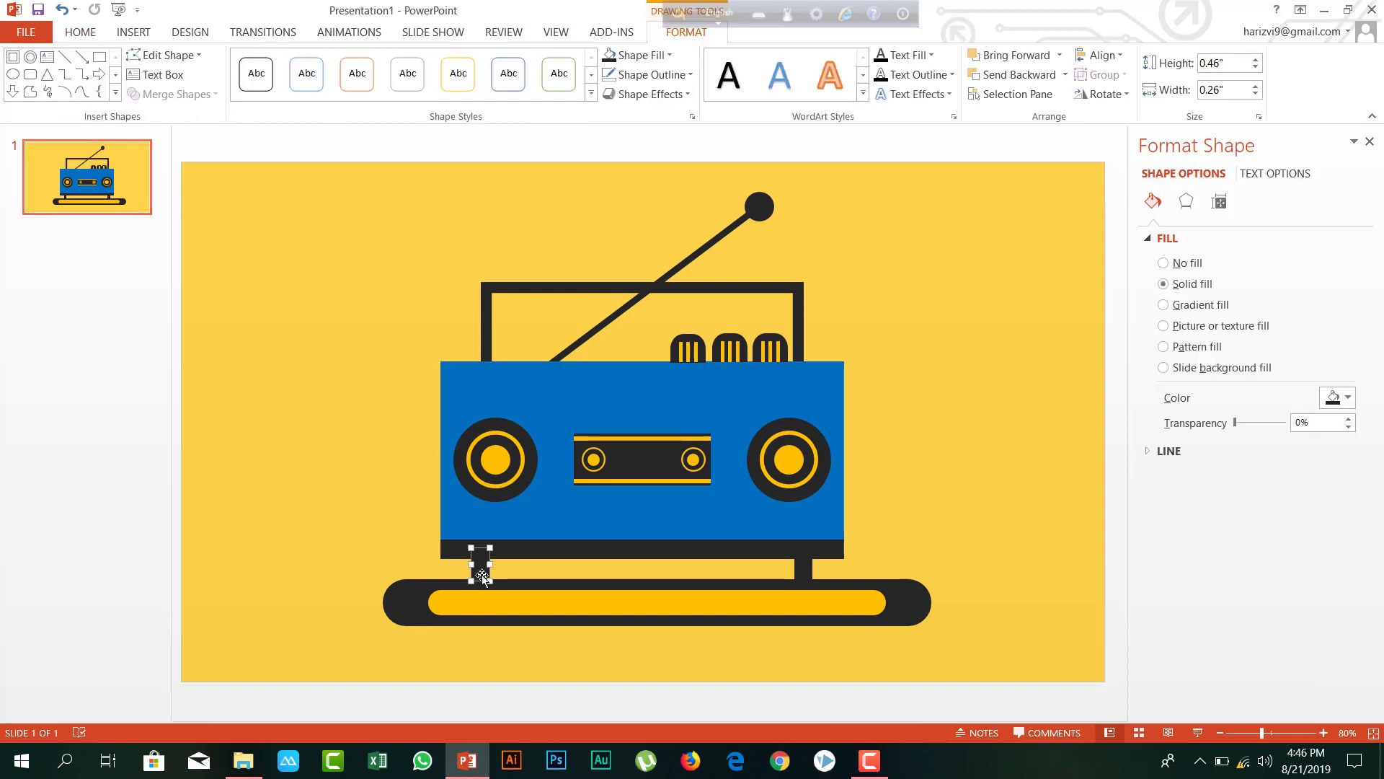
# Copy the foot into two table legs about 0.82" by 0.23" beneath both ends of the long bar, reaching the slide's lower edge
pyautogui.moveTo(482, 575); pyautogui.dragTo(889, 610)
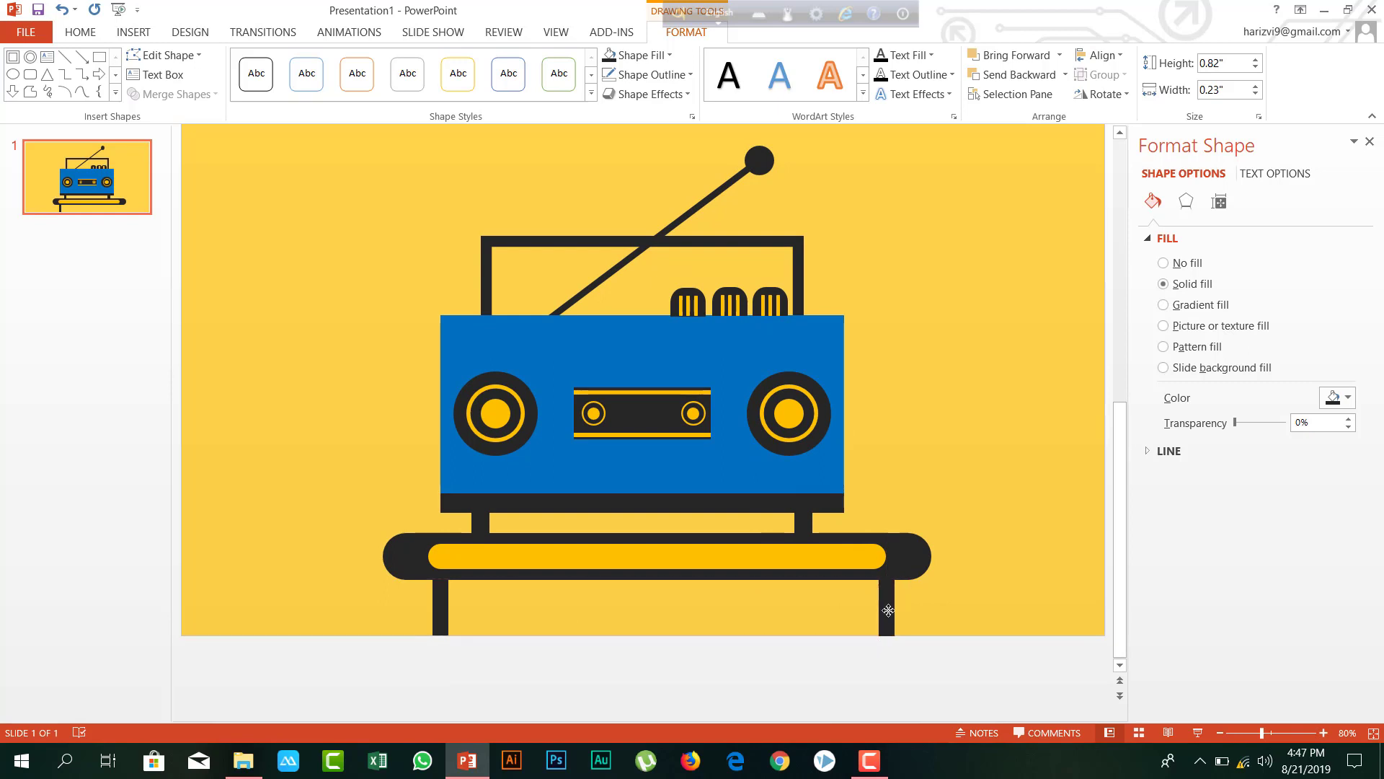
pyautogui.scroll(2, 888, 609)
pyautogui.click(1008, 473)
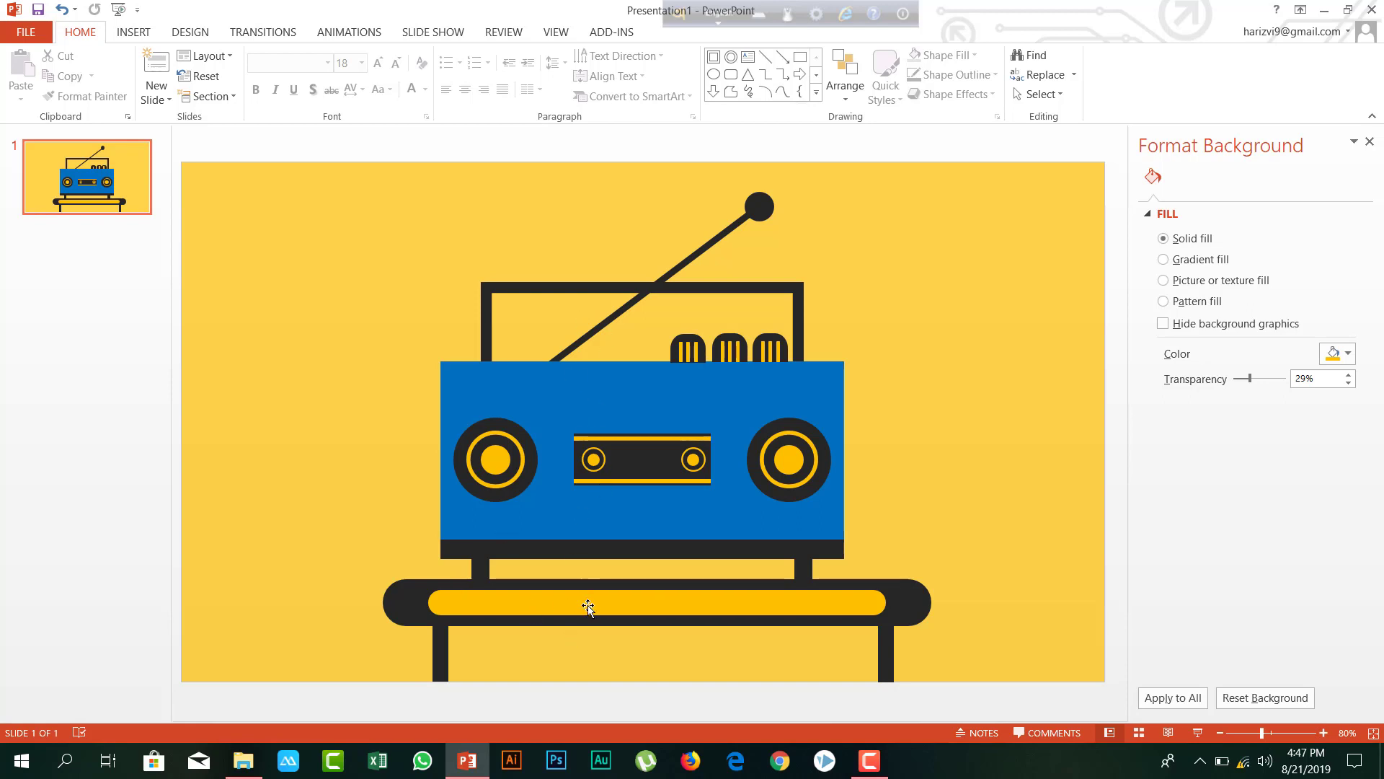
# Draw a horizontal rectangle about 0.36" by 2.69" on the blue body above the cassette panel
pyautogui.click(144, 42)
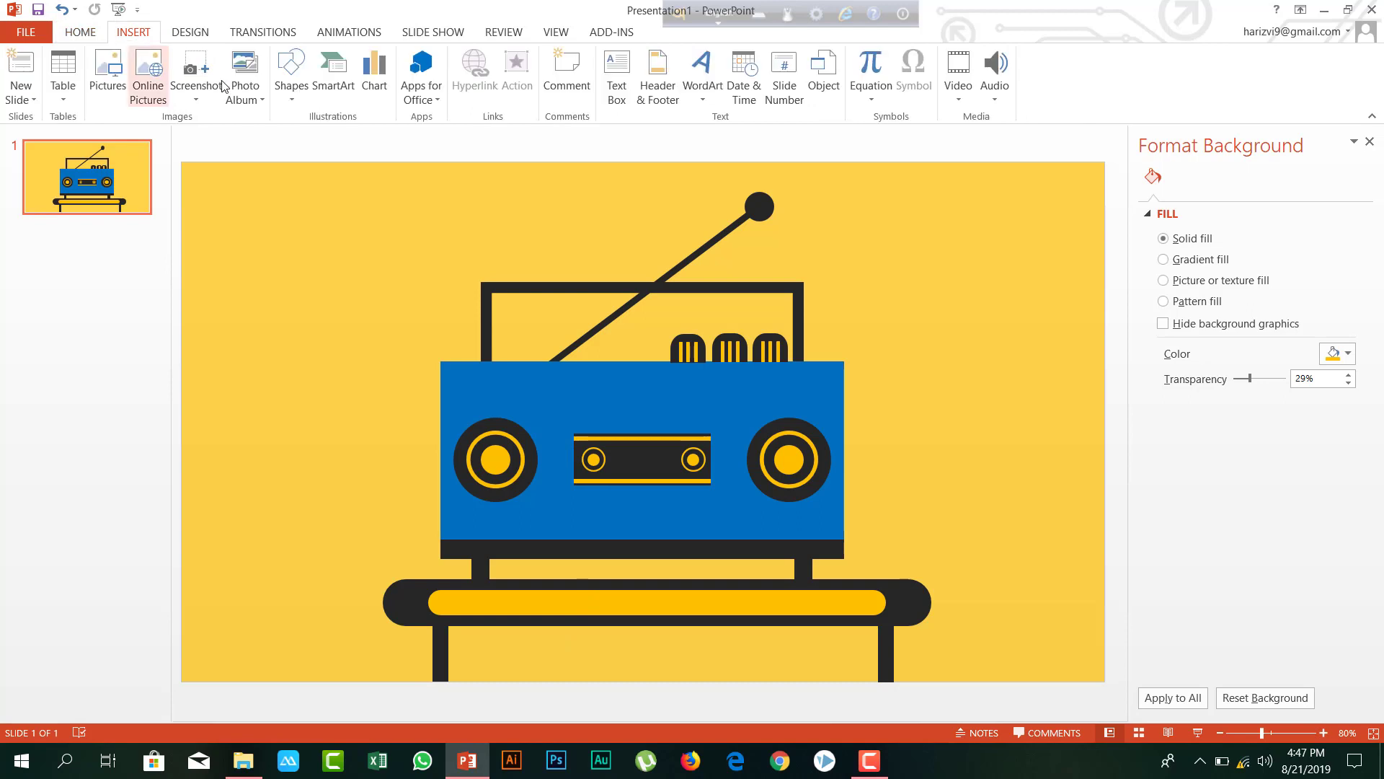
pyautogui.click(295, 78)
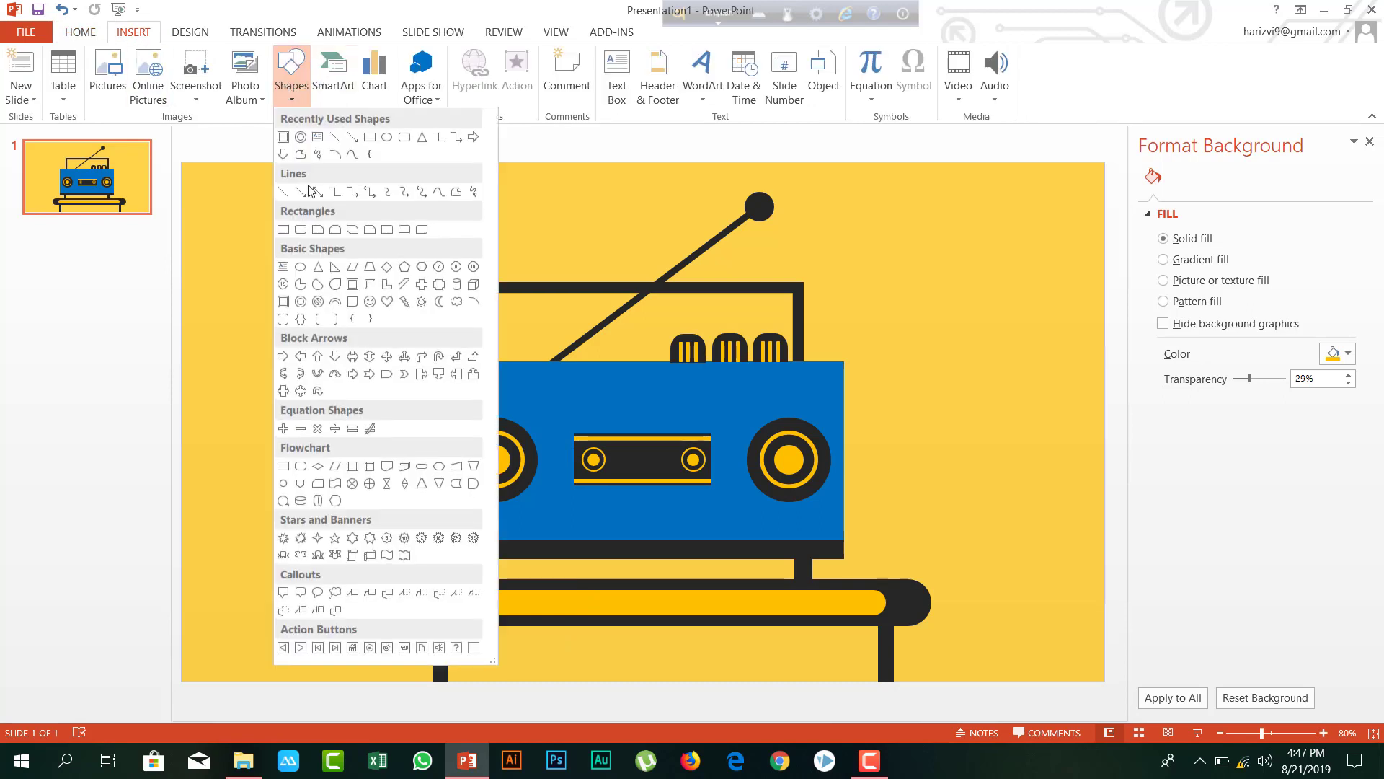
pyautogui.click(293, 231)
pyautogui.moveTo(552, 392); pyautogui.dragTo(706, 393)
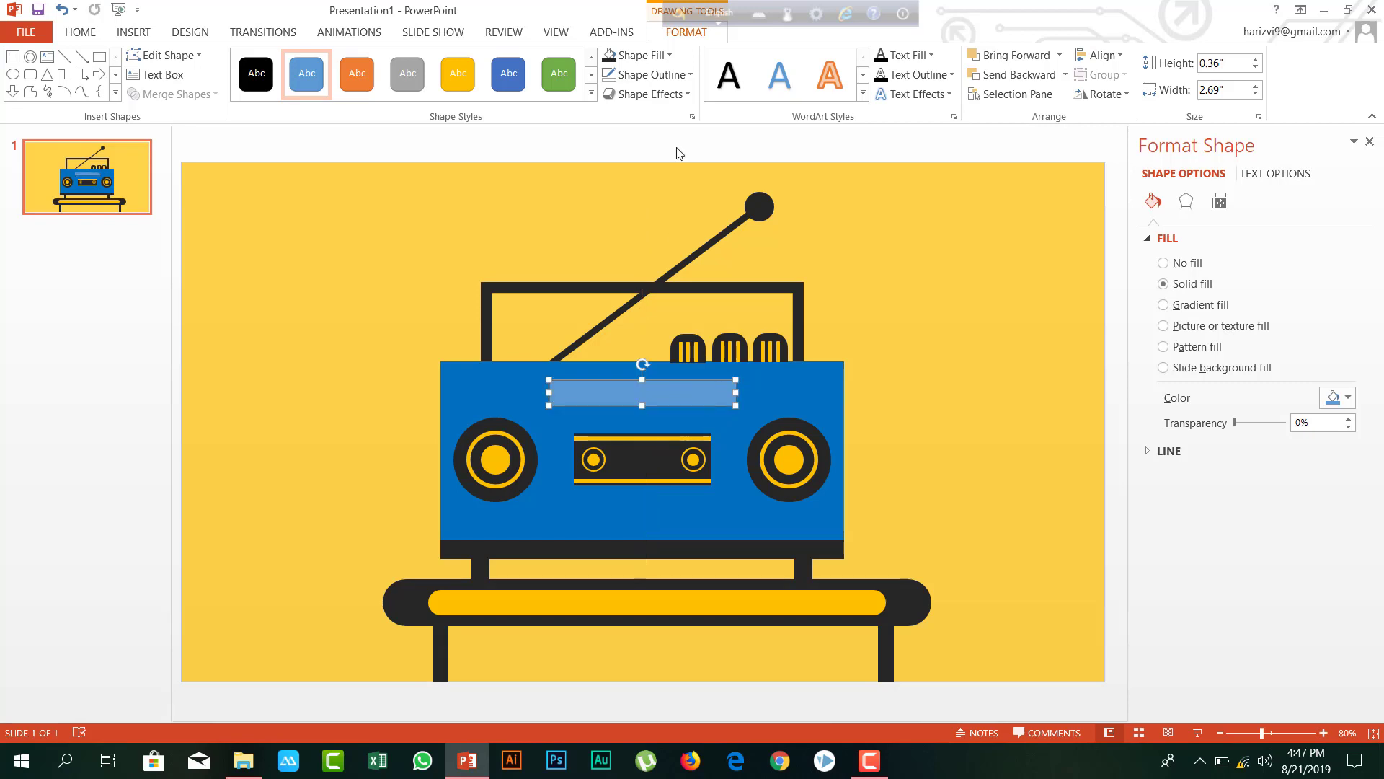
# Give the strip above the cassette panel a near-black fill without outline and nudge it slightly upward
pyautogui.click(652, 74)
pyautogui.click(654, 227)
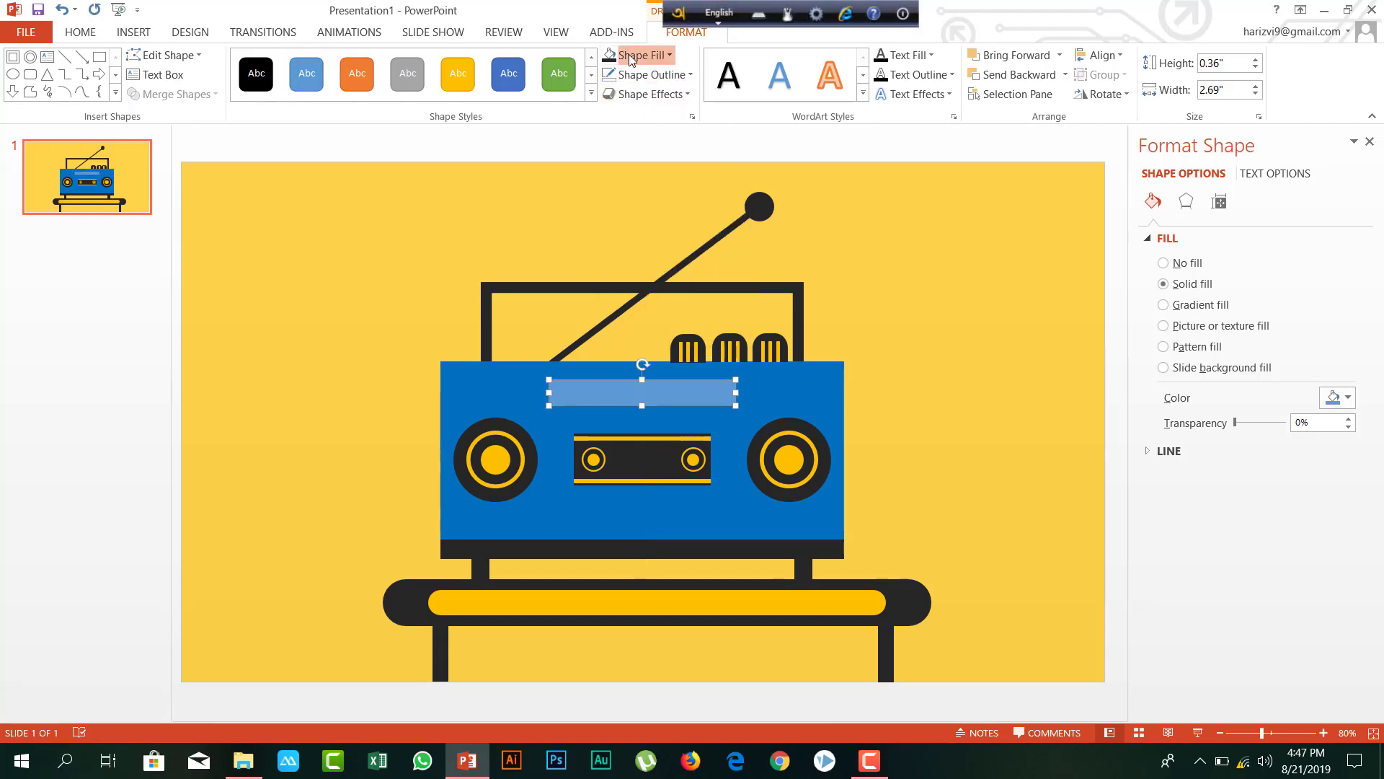
pyautogui.click(640, 55)
pyautogui.click(623, 146)
pyautogui.moveTo(665, 391); pyautogui.dragTo(663, 391)
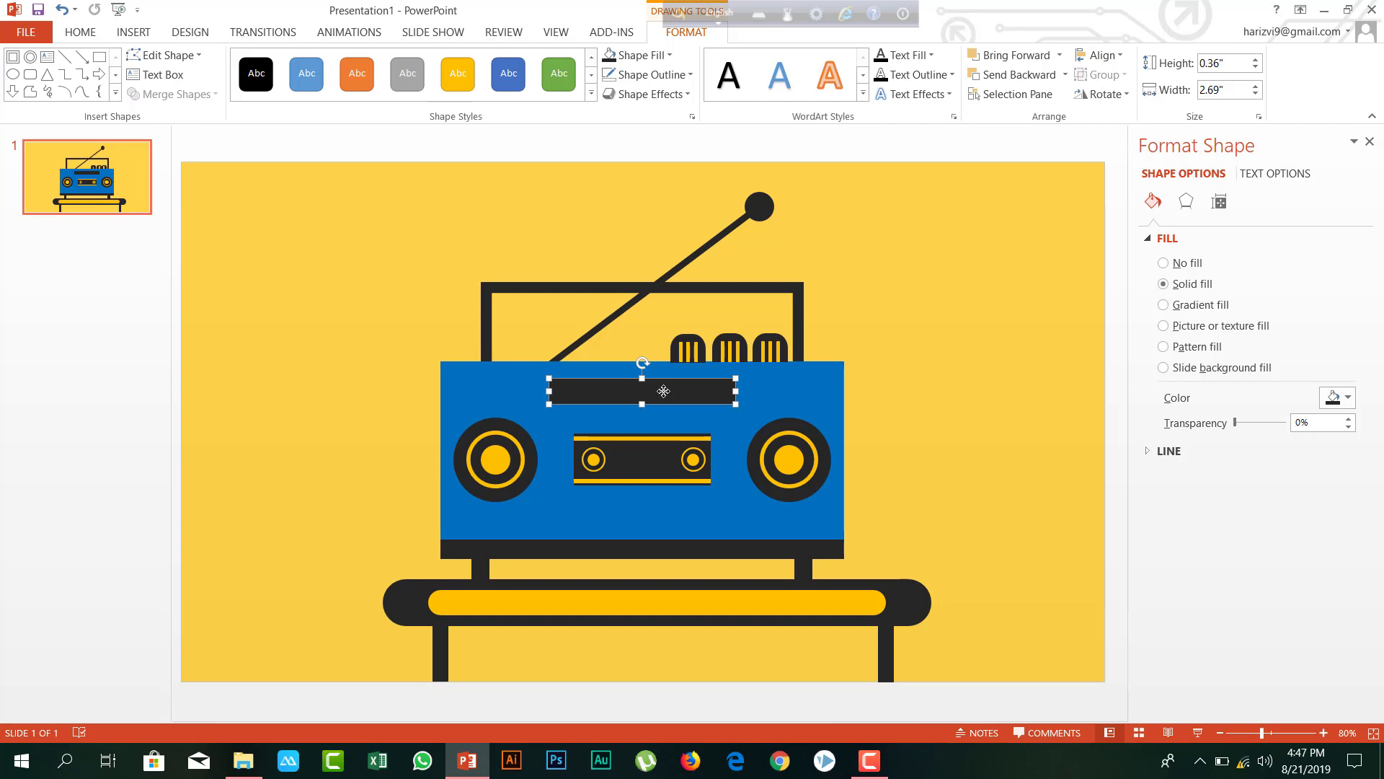
# Copy the dark strip, reduce the copy to 0.13" high with a yellow-orange fill, and centre it on the dark strip
pyautogui.hotkey('ctrl', 'd')
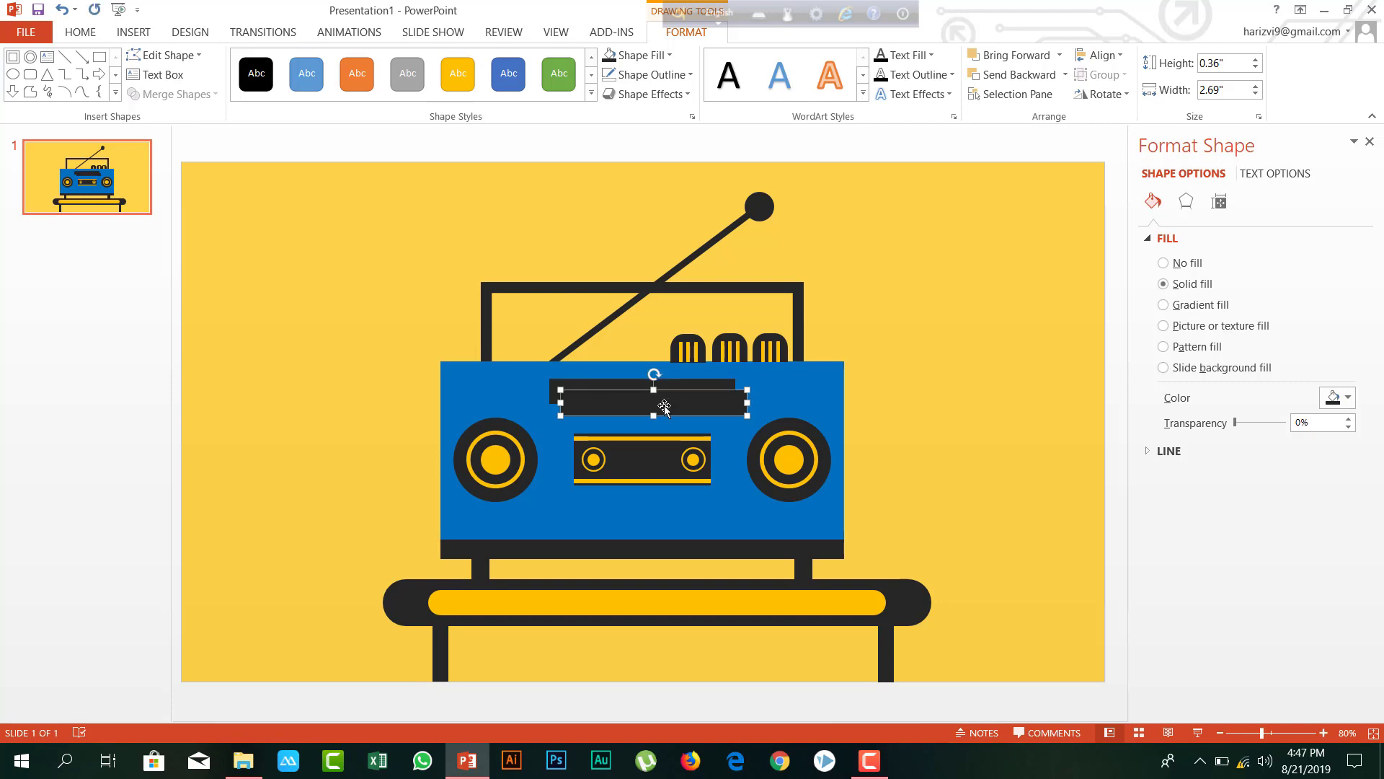
pyautogui.moveTo(660, 412); pyautogui.dragTo(647, 413)
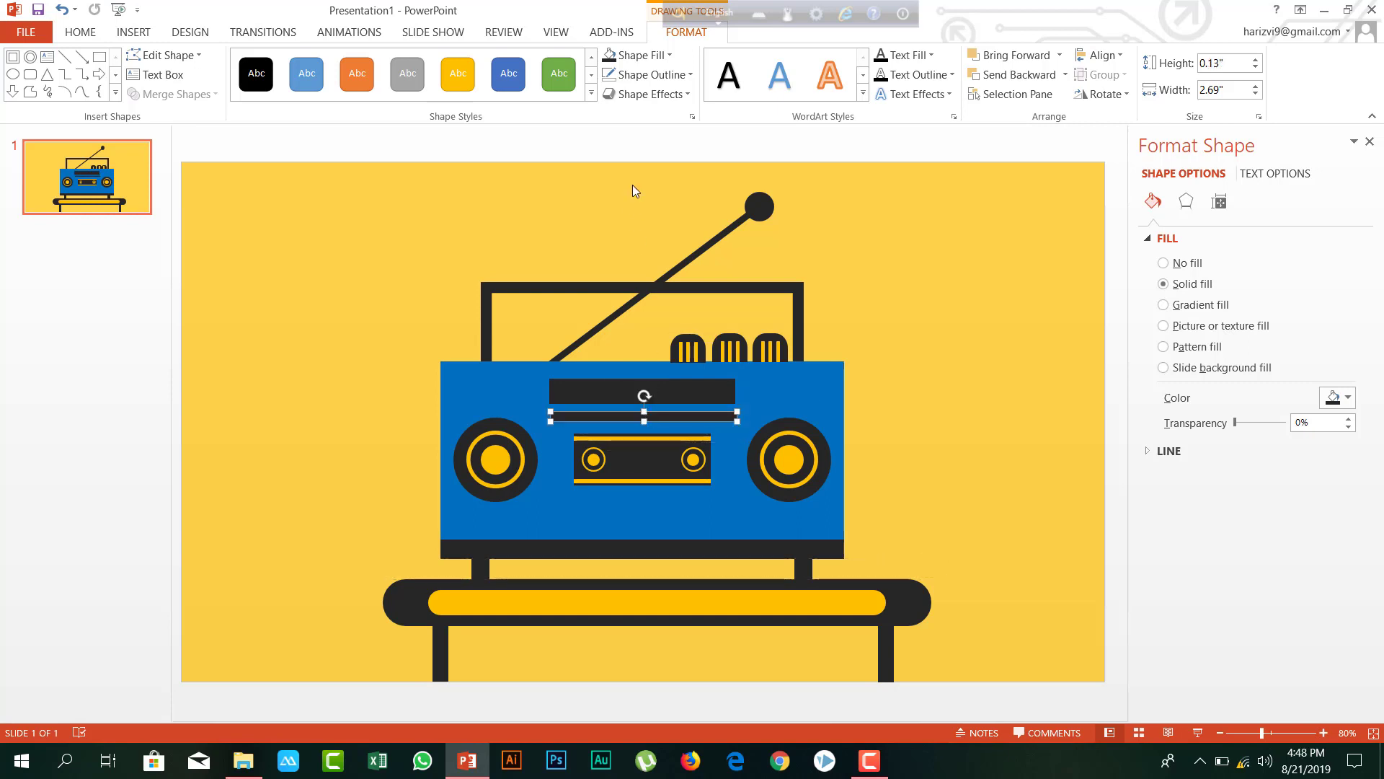
pyautogui.click(635, 55)
pyautogui.click(639, 190)
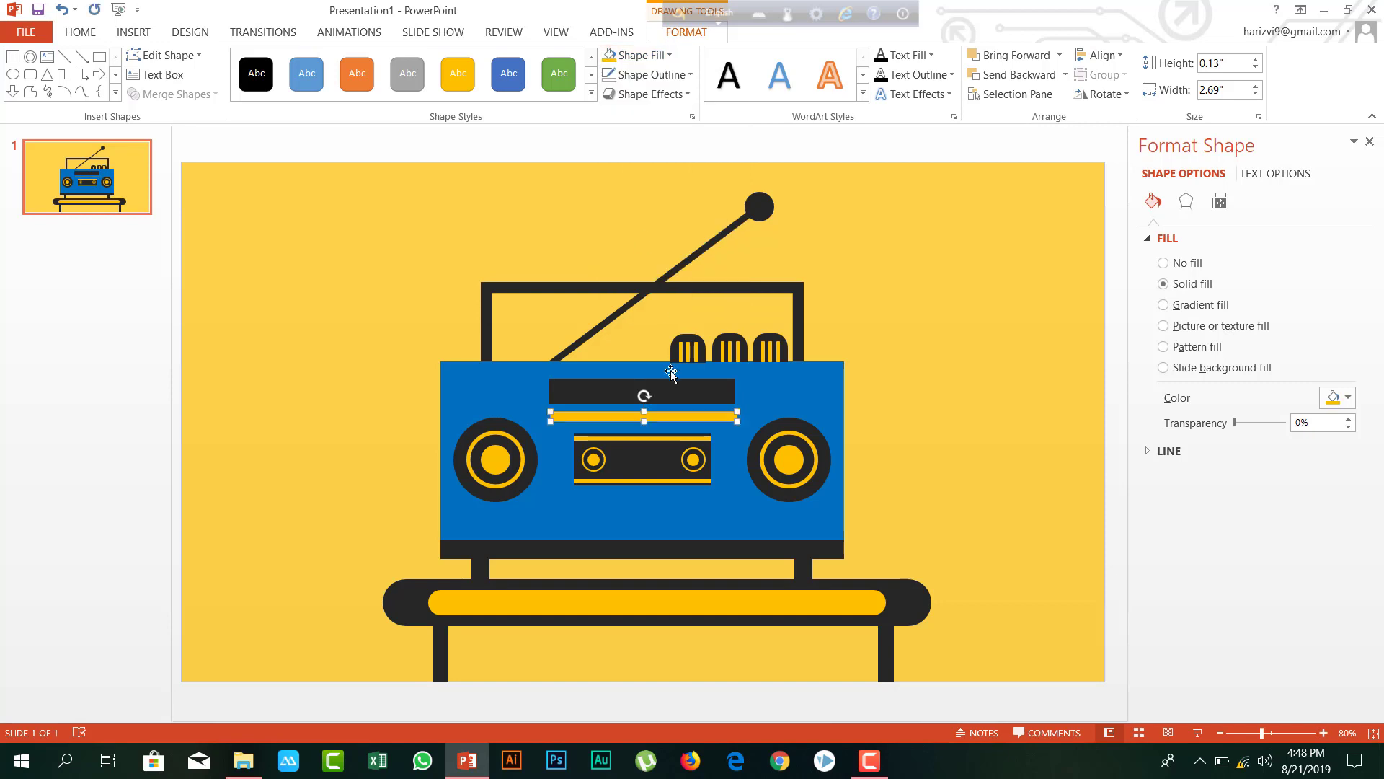
pyautogui.moveTo(671, 424); pyautogui.dragTo(669, 397)
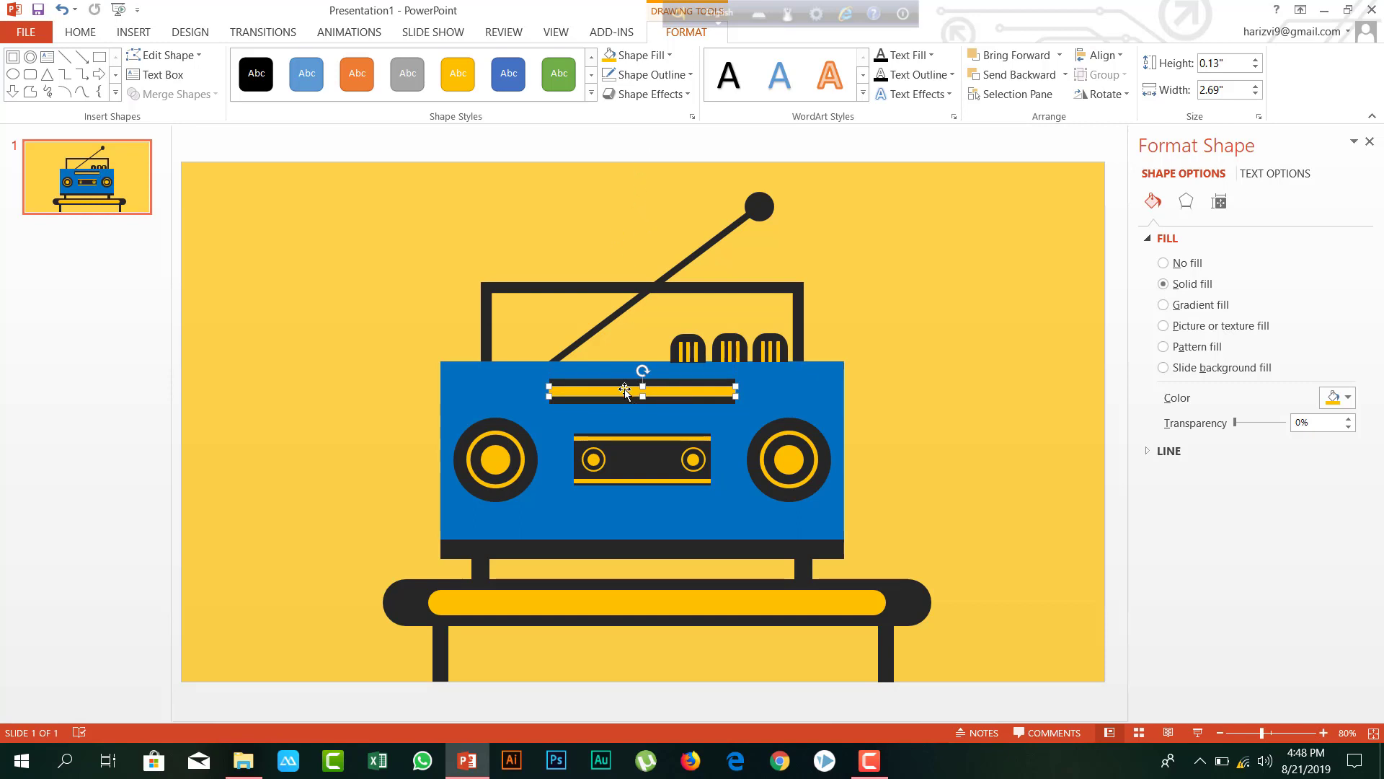
# Copy the yellow strip into an upright block about 0.37" by 0.17" crossing the dark strip near its left end
pyautogui.moveTo(624, 390); pyautogui.dragTo(567, 395)
pyautogui.click(351, 318)
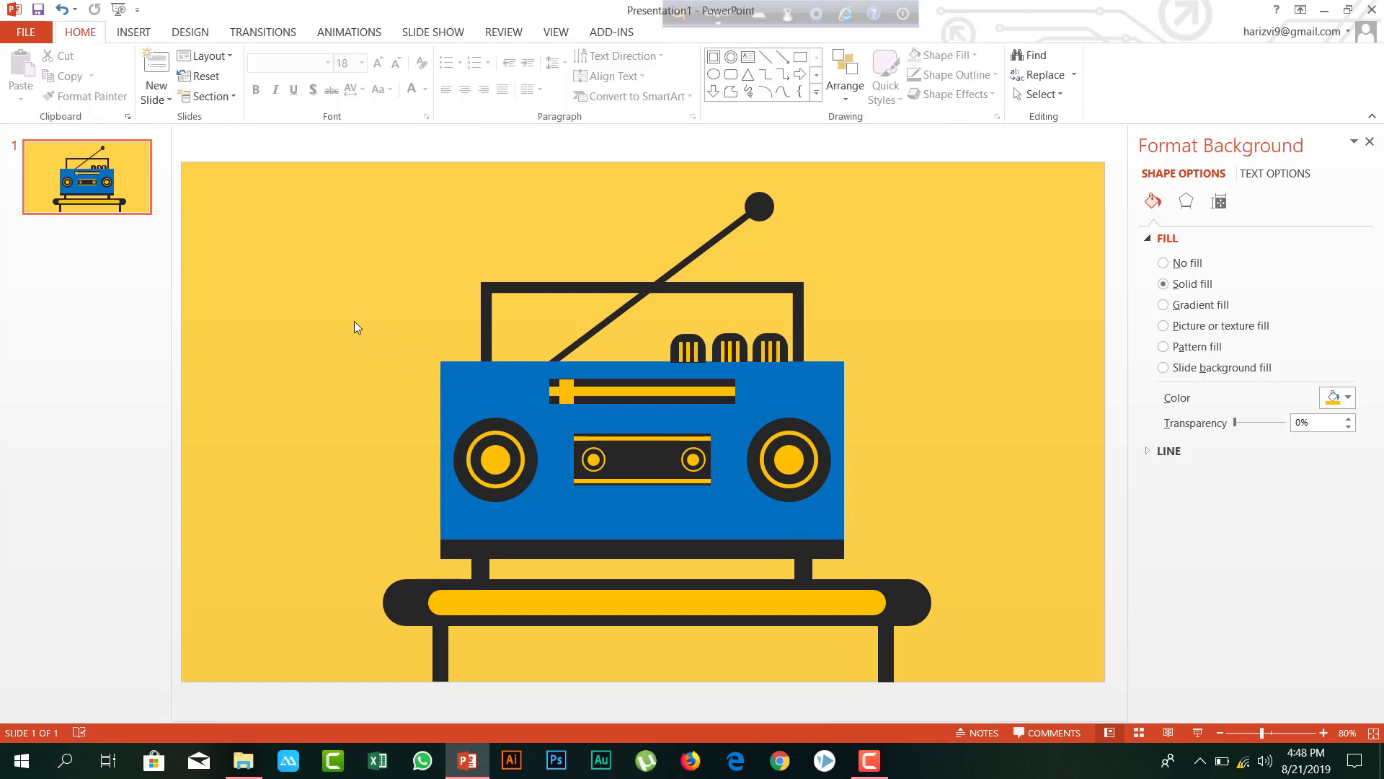
pyautogui.click(571, 393)
pyautogui.click(570, 402)
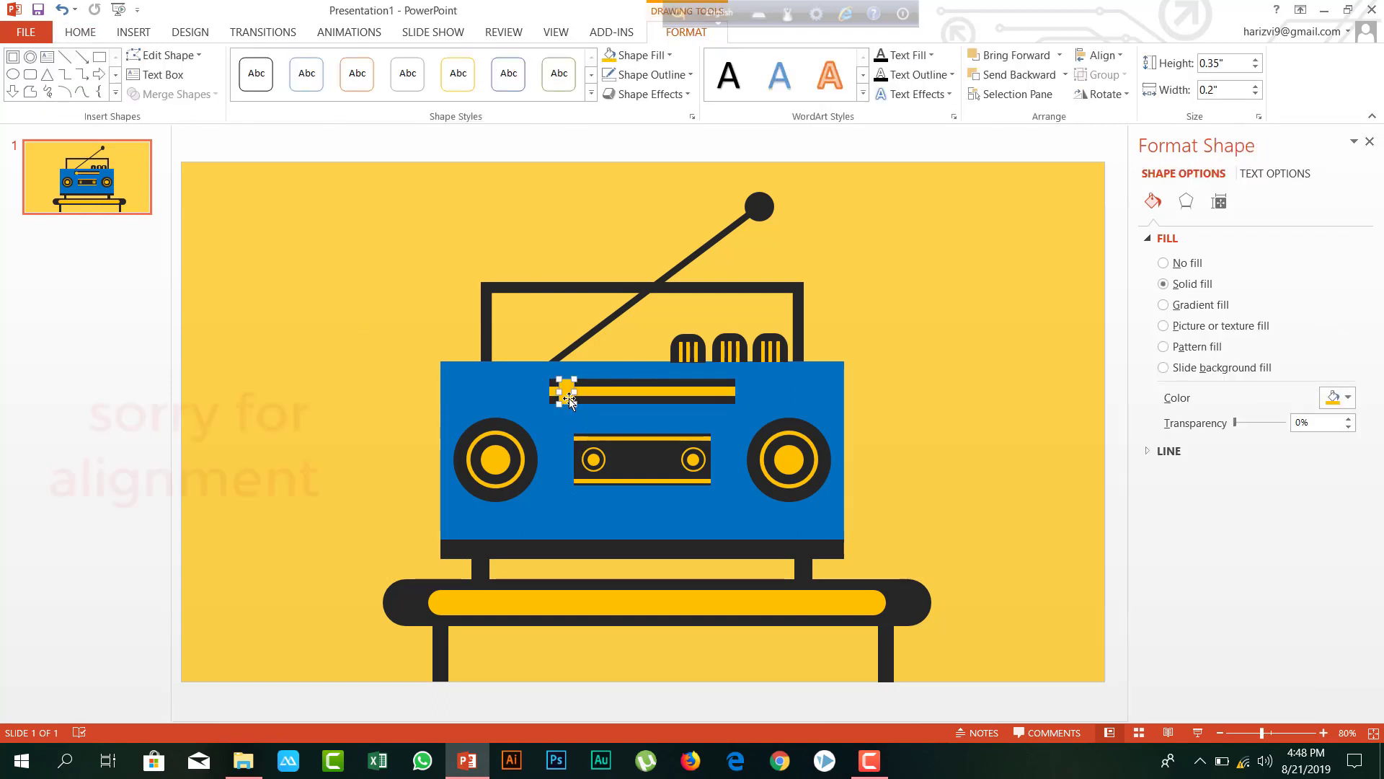
pyautogui.moveTo(569, 402); pyautogui.dragTo(562, 377)
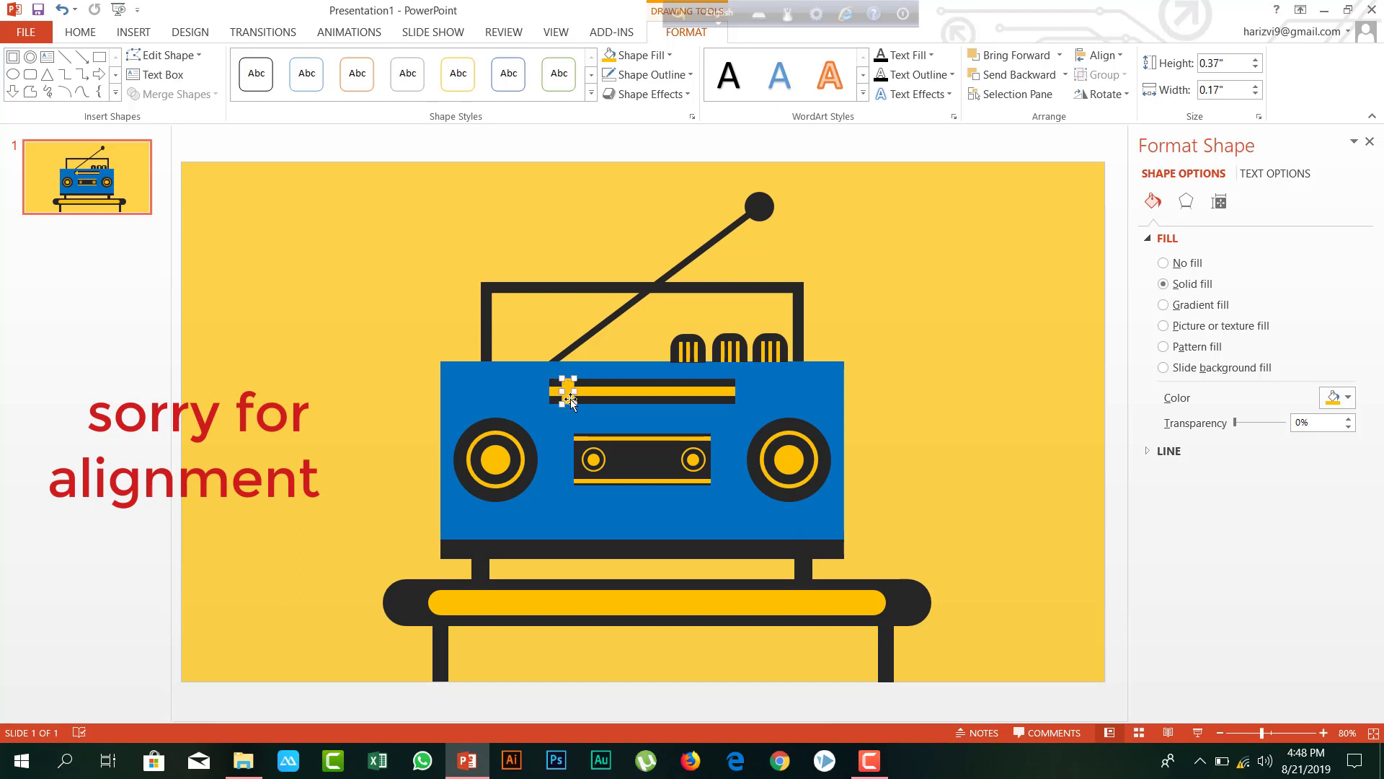
# Duplicate the yellow upright block repeatedly along the dark strip and align the copies in an evenly spaced row to its right end
pyautogui.hotkey('ctrl', 'd')
pyautogui.moveTo(581, 405); pyautogui.dragTo(588, 393)
pyautogui.hotkey('ctrl', 'd')
pyautogui.hotkey('ctrl', 'd')
pyautogui.hotkey('ctrl', 'd')
pyautogui.hotkey('ctrl', 'd')
pyautogui.hotkey('ctrl', 'd')
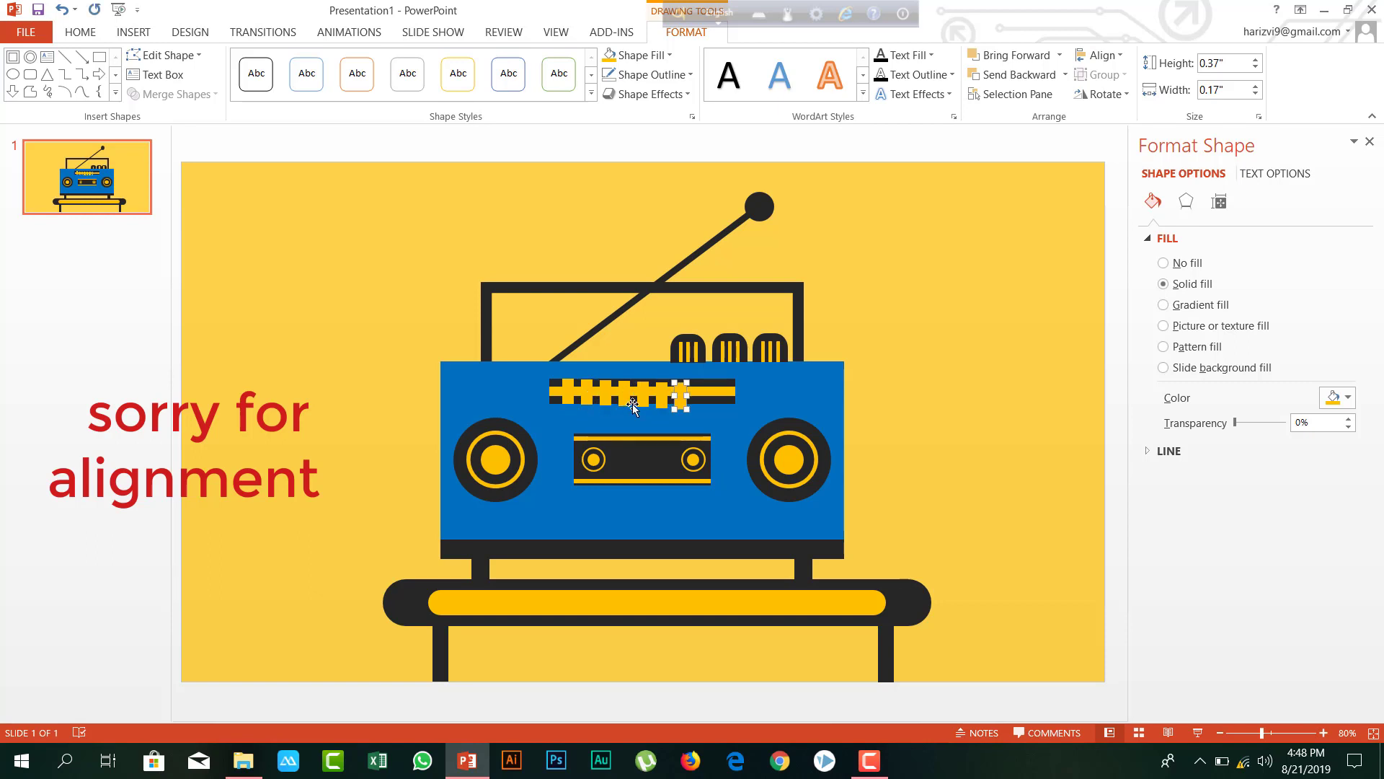
pyautogui.moveTo(605, 396); pyautogui.dragTo(718, 396)
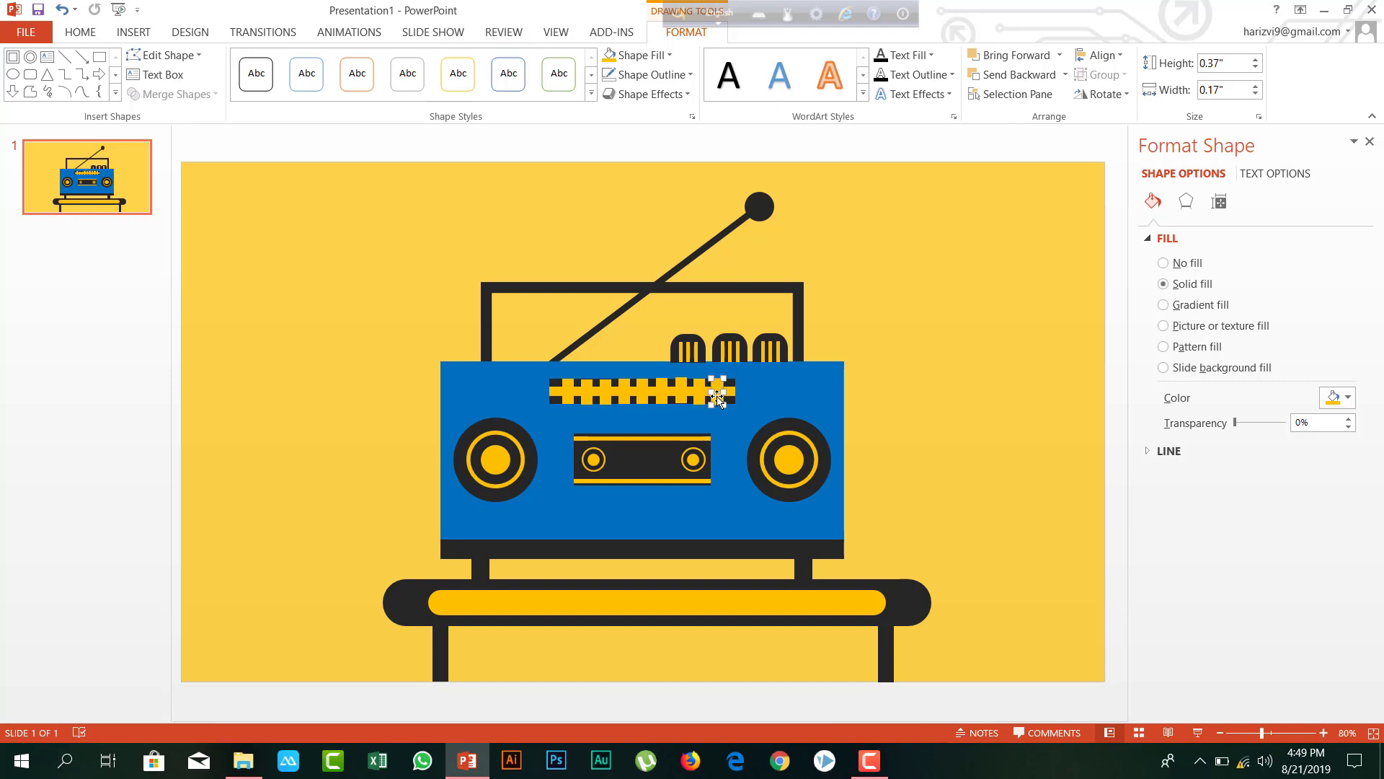
pyautogui.click(583, 393)
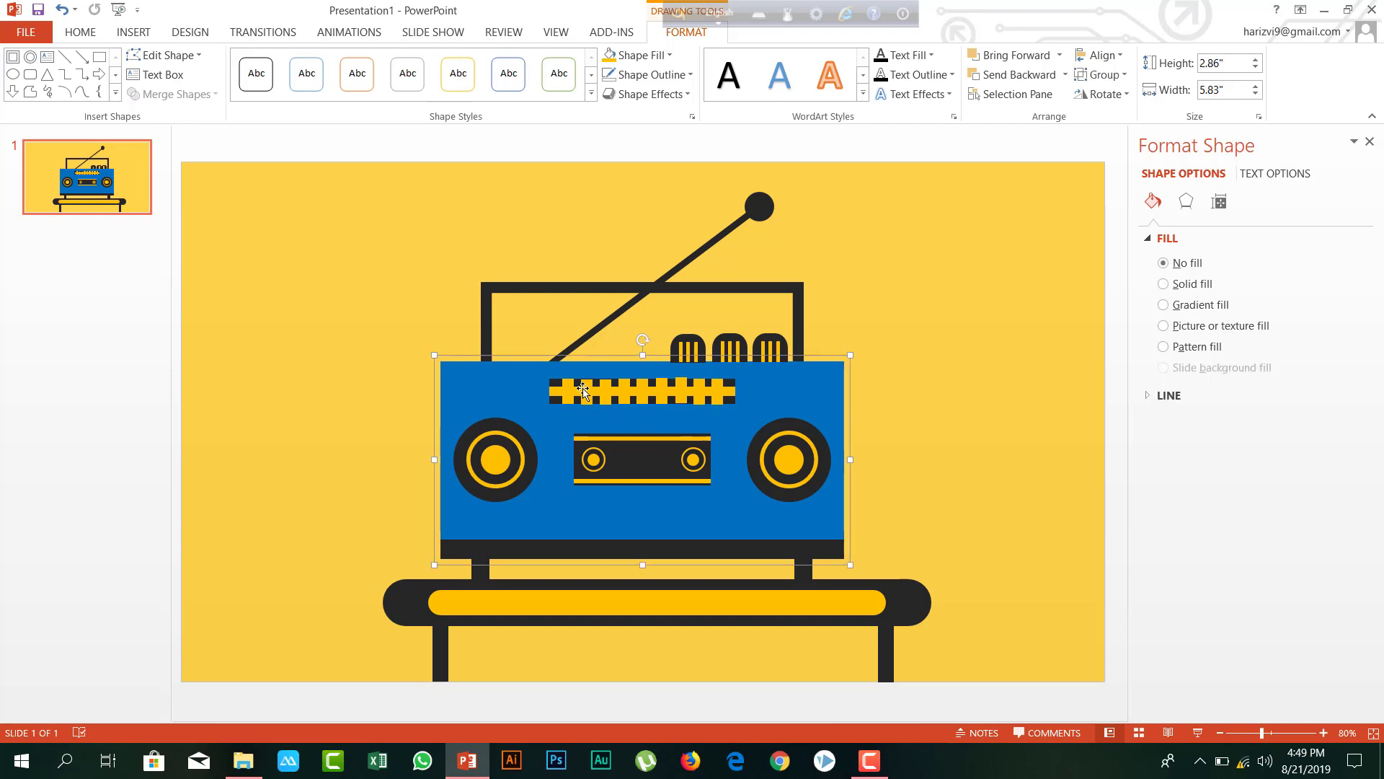
pyautogui.click(886, 305)
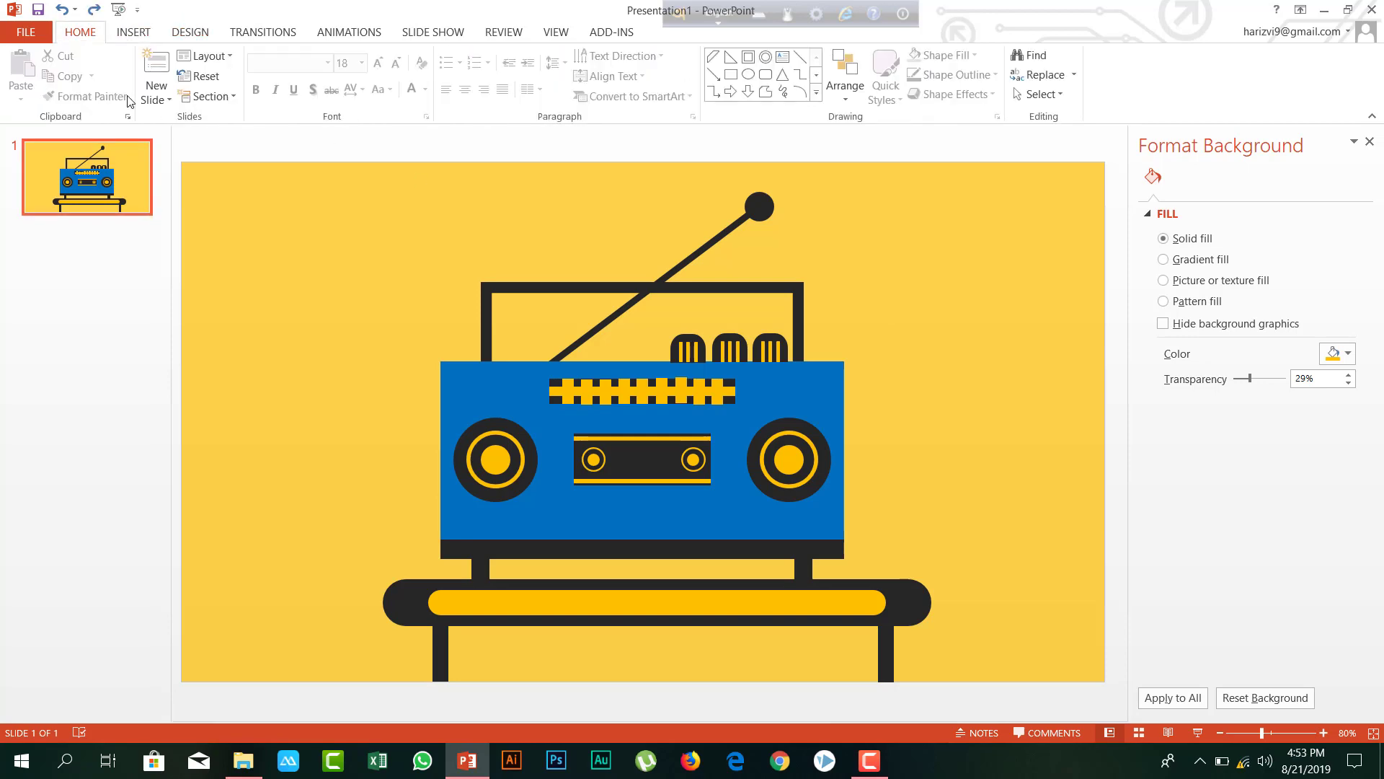
# Draw a closed freeform shadow about 5.13" by 10.08" from the body's upper right corner past the slide's lower right to its lower left corner
pyautogui.click(190, 33)
pyautogui.click(133, 33)
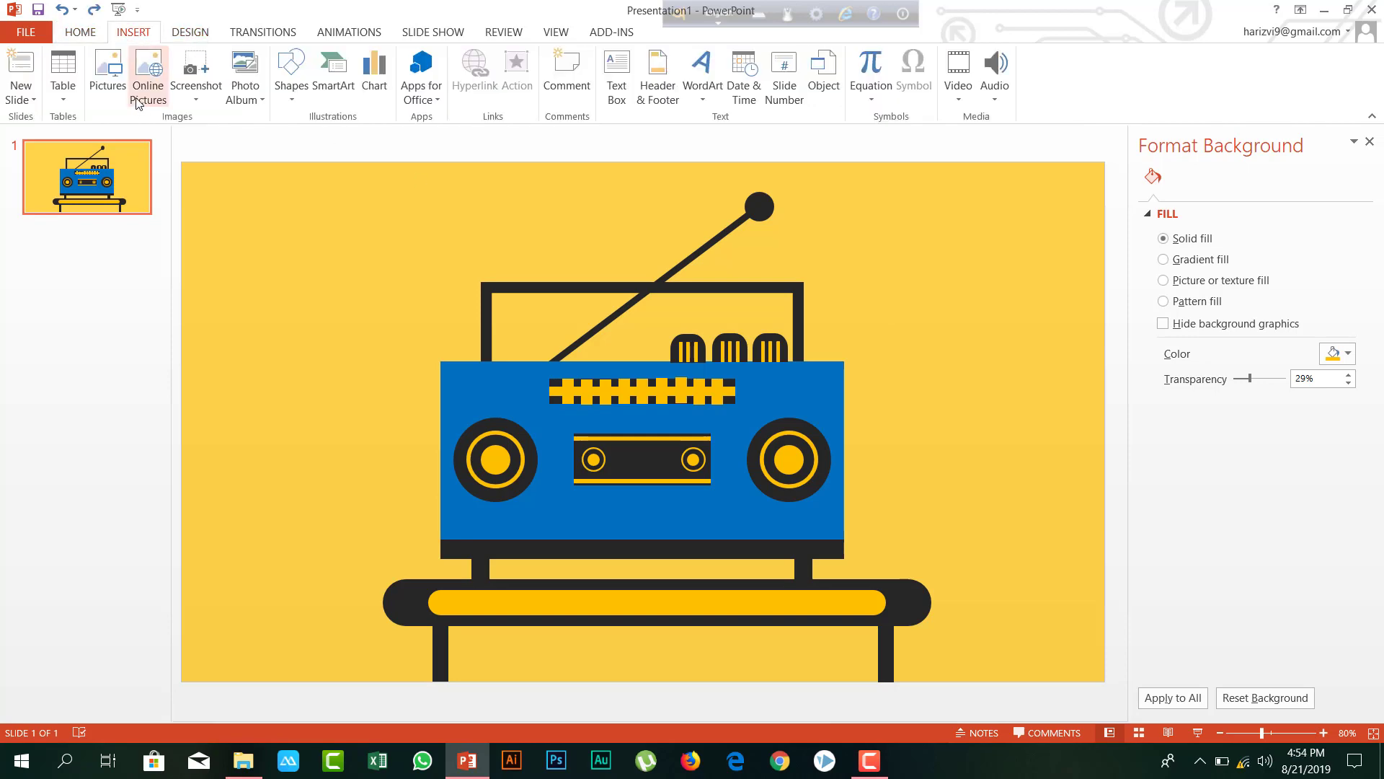
pyautogui.click(288, 85)
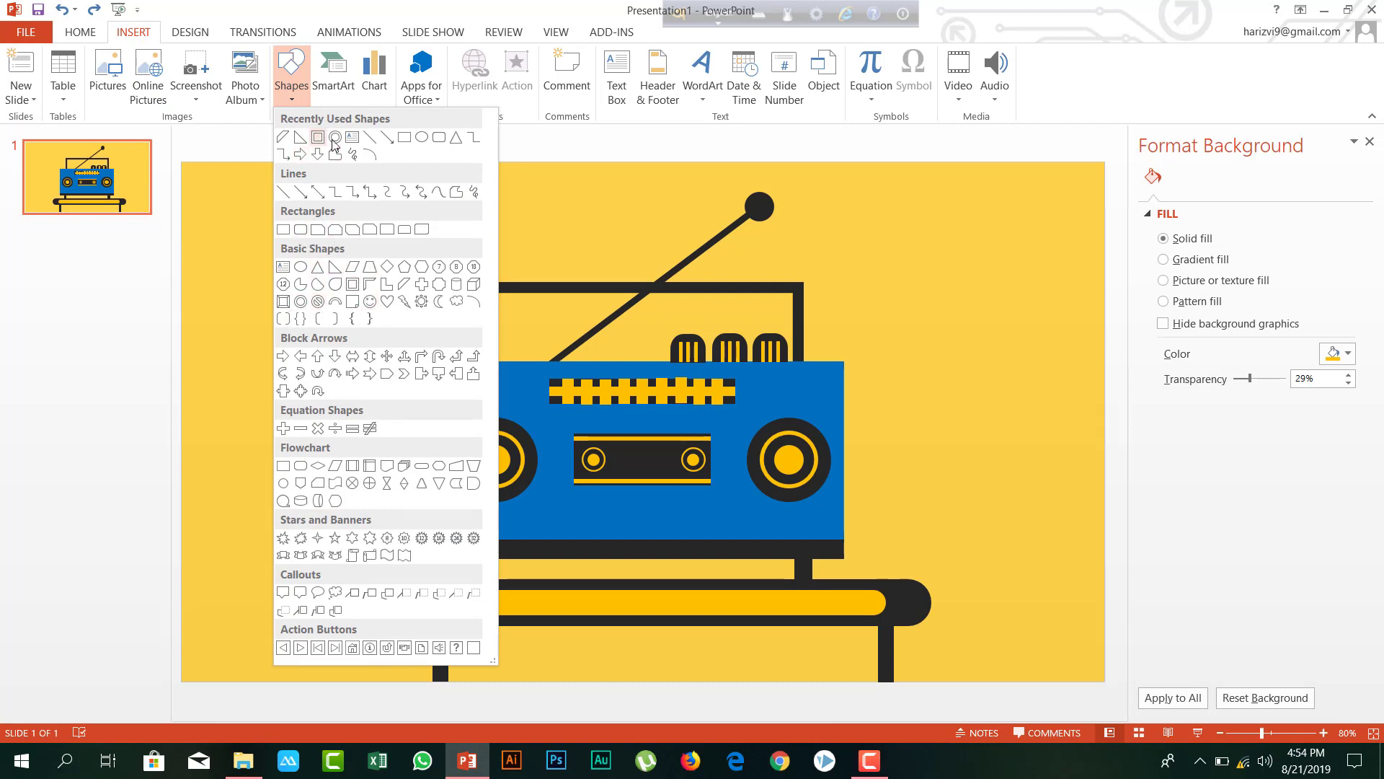
pyautogui.click(336, 154)
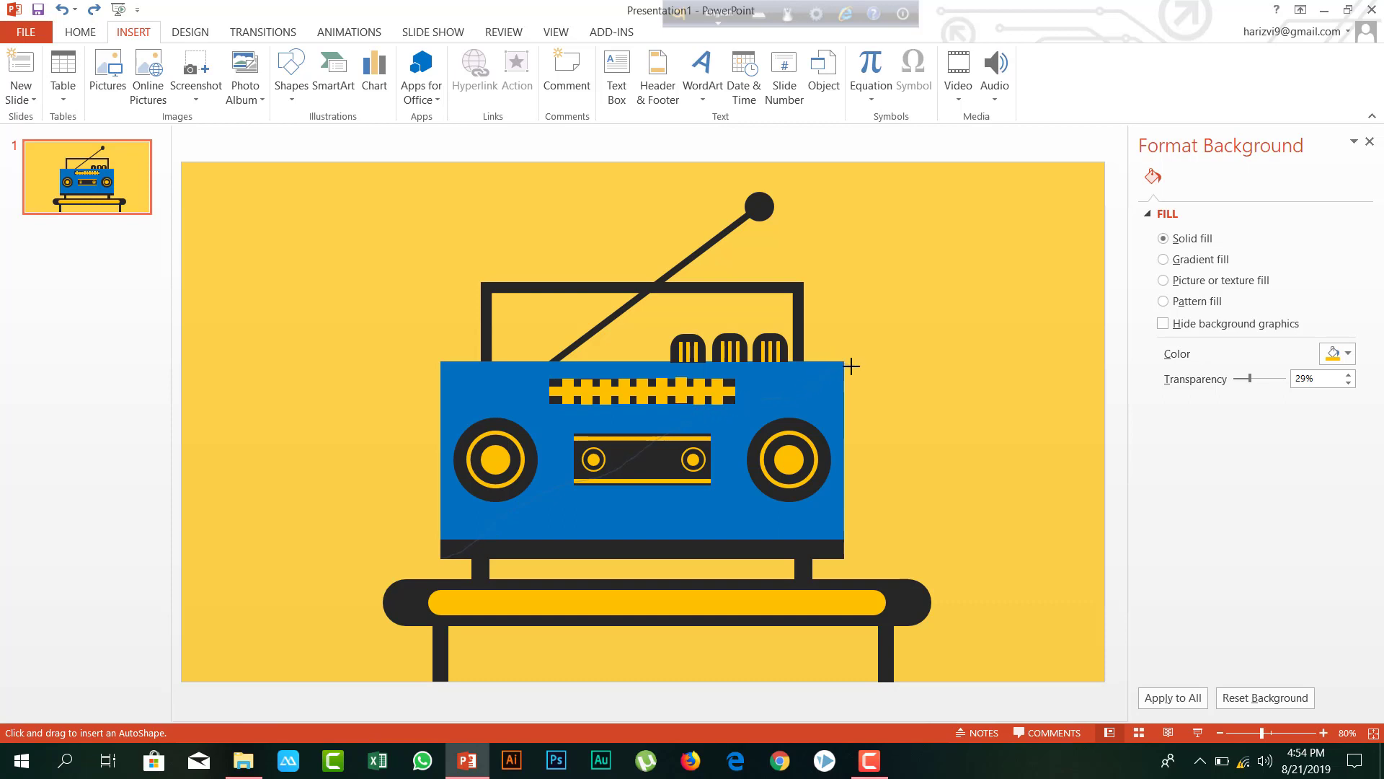
pyautogui.moveTo(849, 366)
pyautogui.mouseDown()
pyautogui.moveTo(1135, 688)
pyautogui.moveTo(615, 714)
pyautogui.moveTo(463, 699)
pyautogui.moveTo(440, 557)
pyautogui.mouseUp()
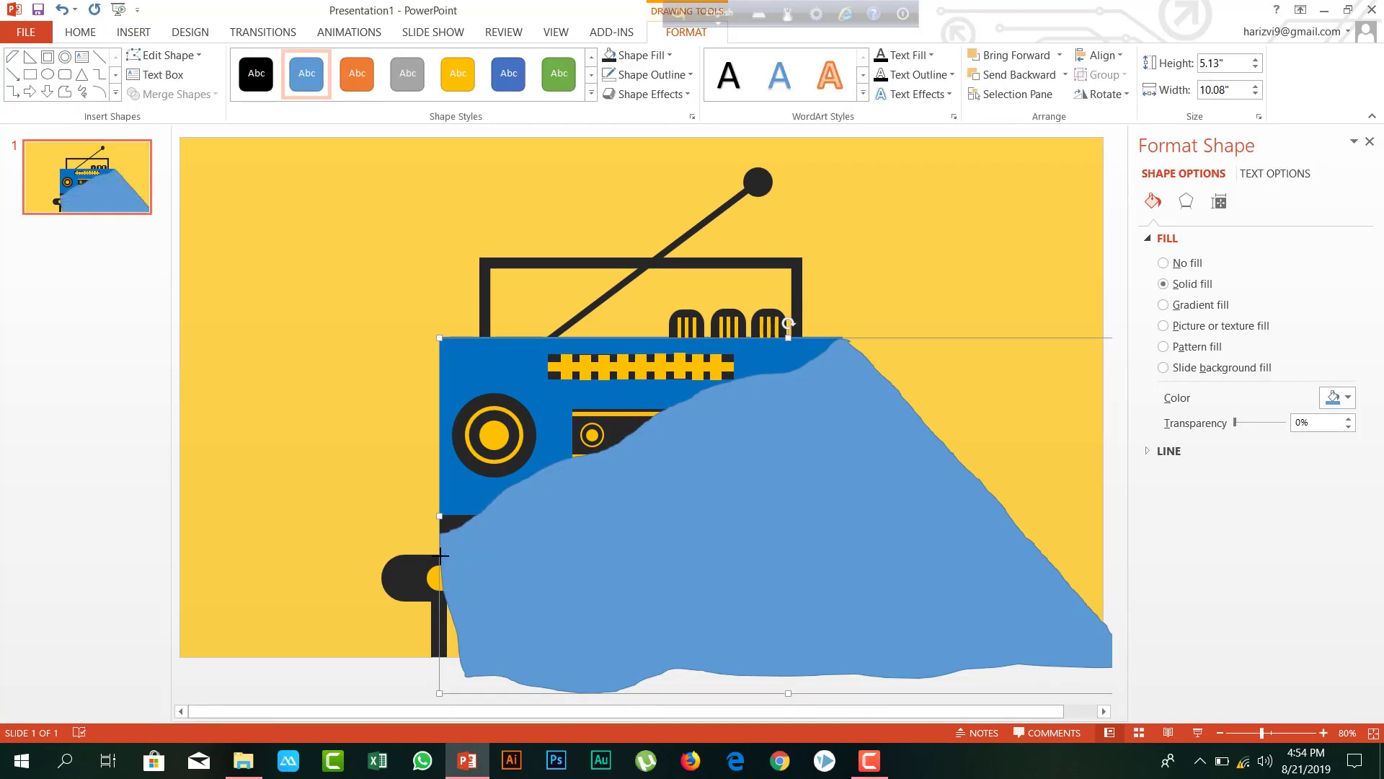
# Remove the freeform shadow's outline and fill it with near-black
pyautogui.click(652, 74)
pyautogui.click(656, 228)
pyautogui.click(640, 56)
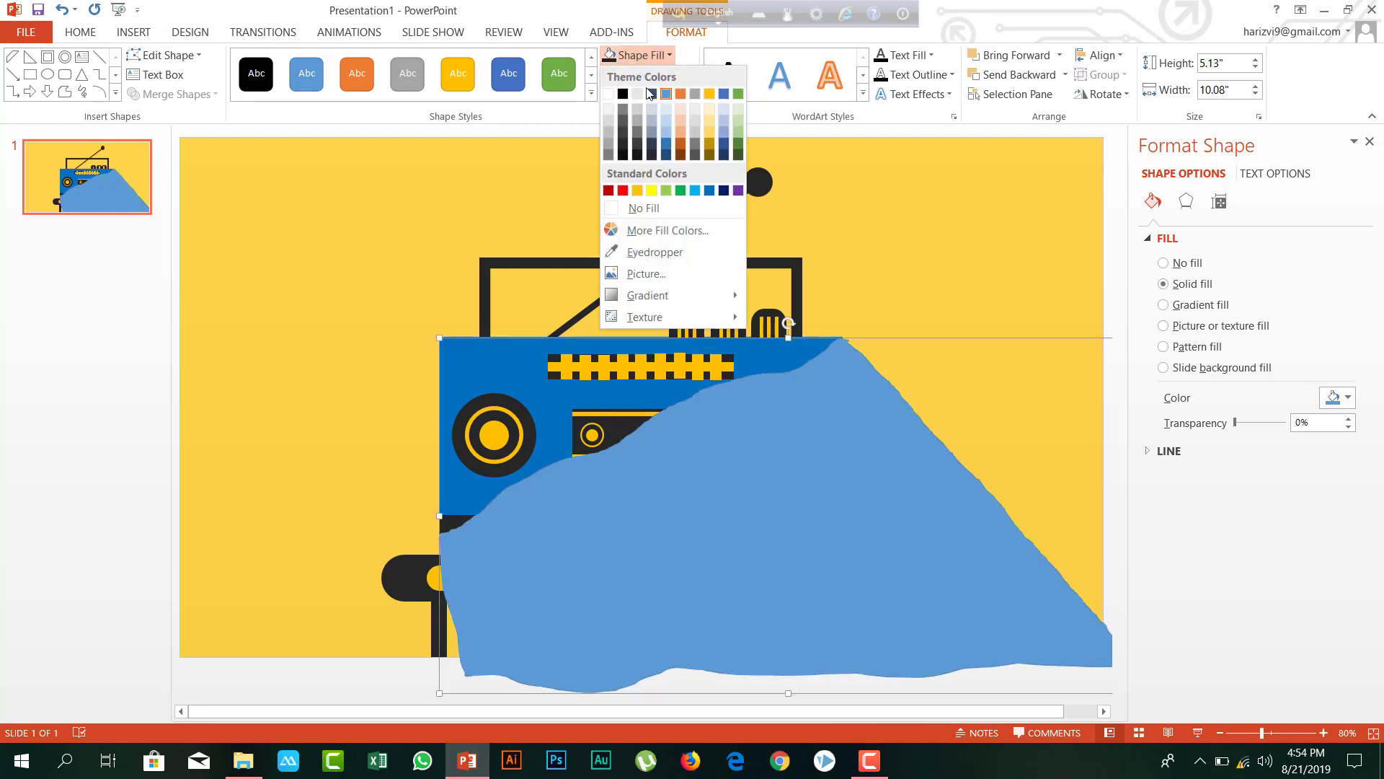
pyautogui.click(623, 152)
# Send the freeform shadow to the back, behind the boombox and table
pyautogui.rightClick(704, 545)
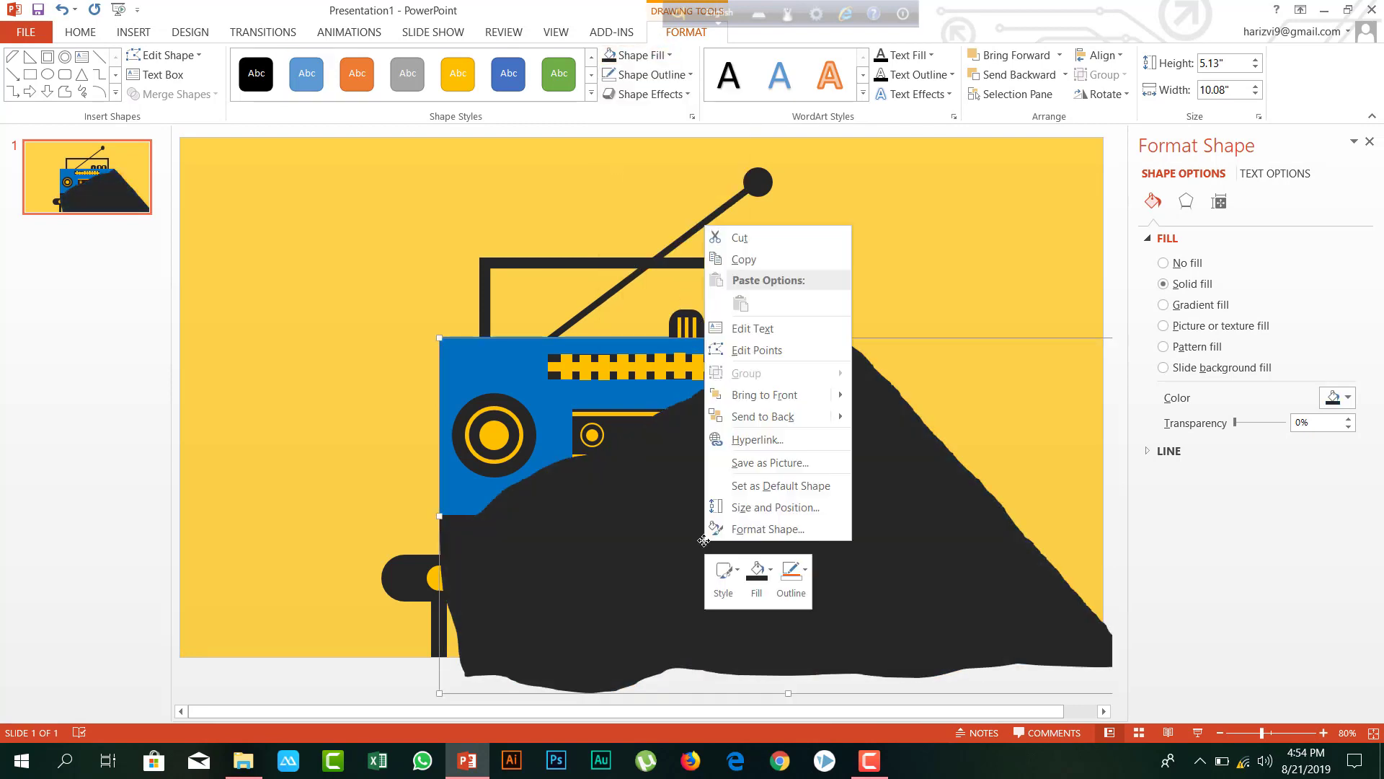
pyautogui.moveTo(822, 417)
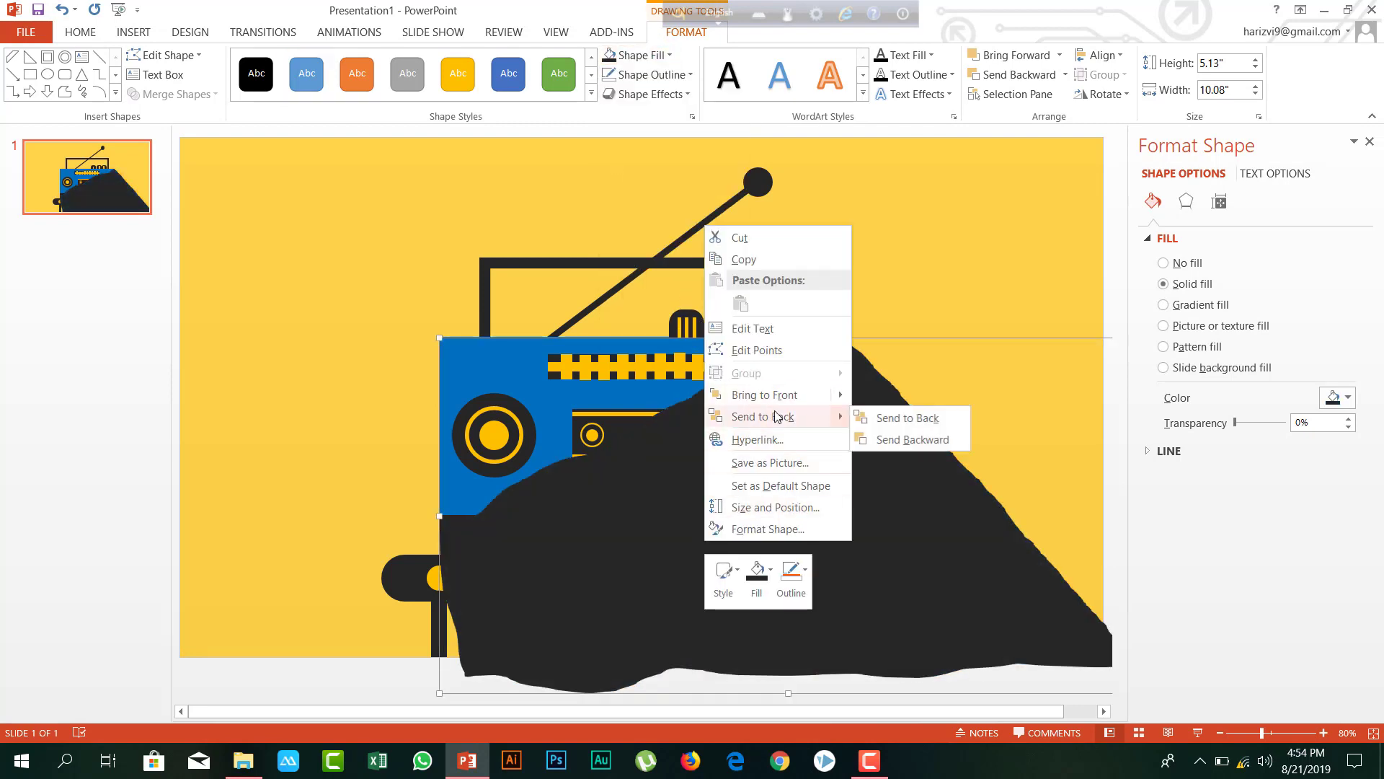
pyautogui.click(886, 421)
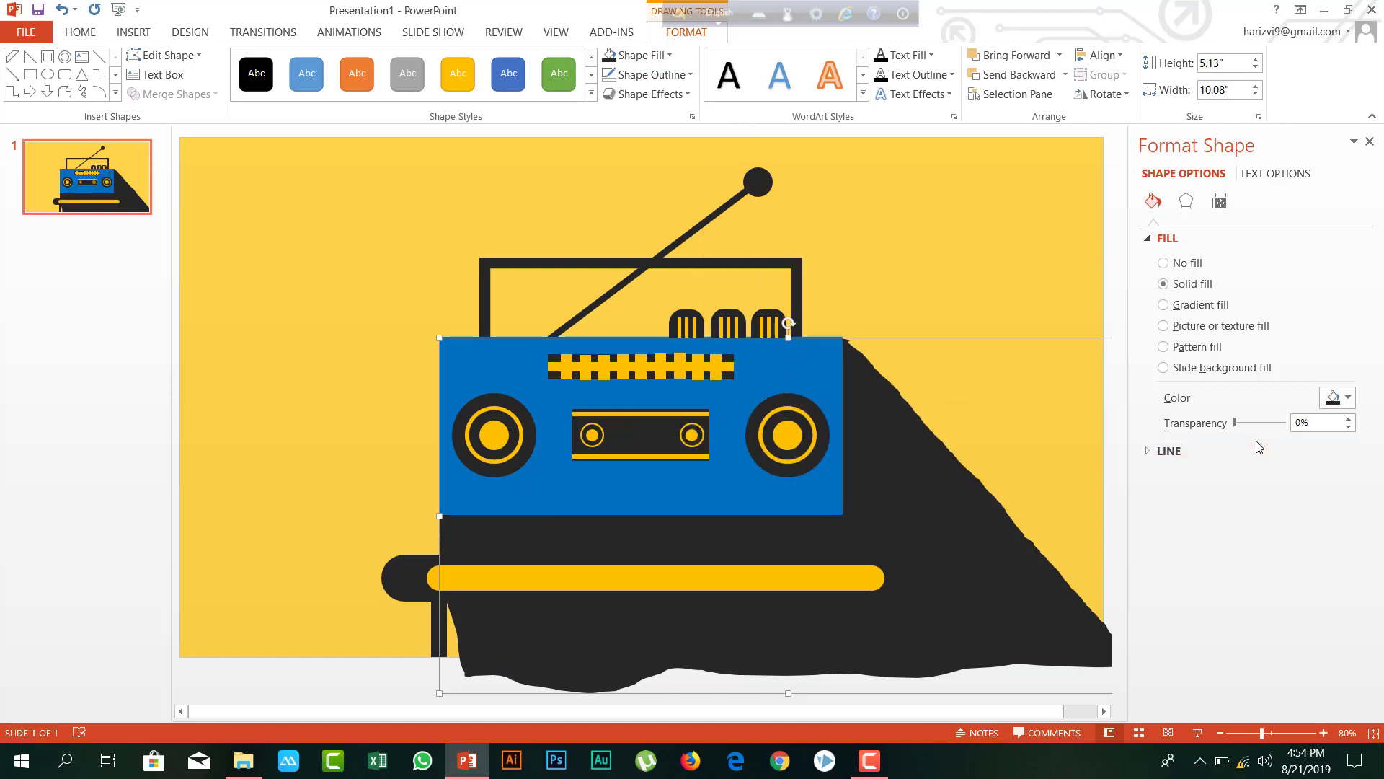
# Set the freeform shadow's fill transparency to 78%
pyautogui.moveTo(1237, 424); pyautogui.dragTo(1268, 429)
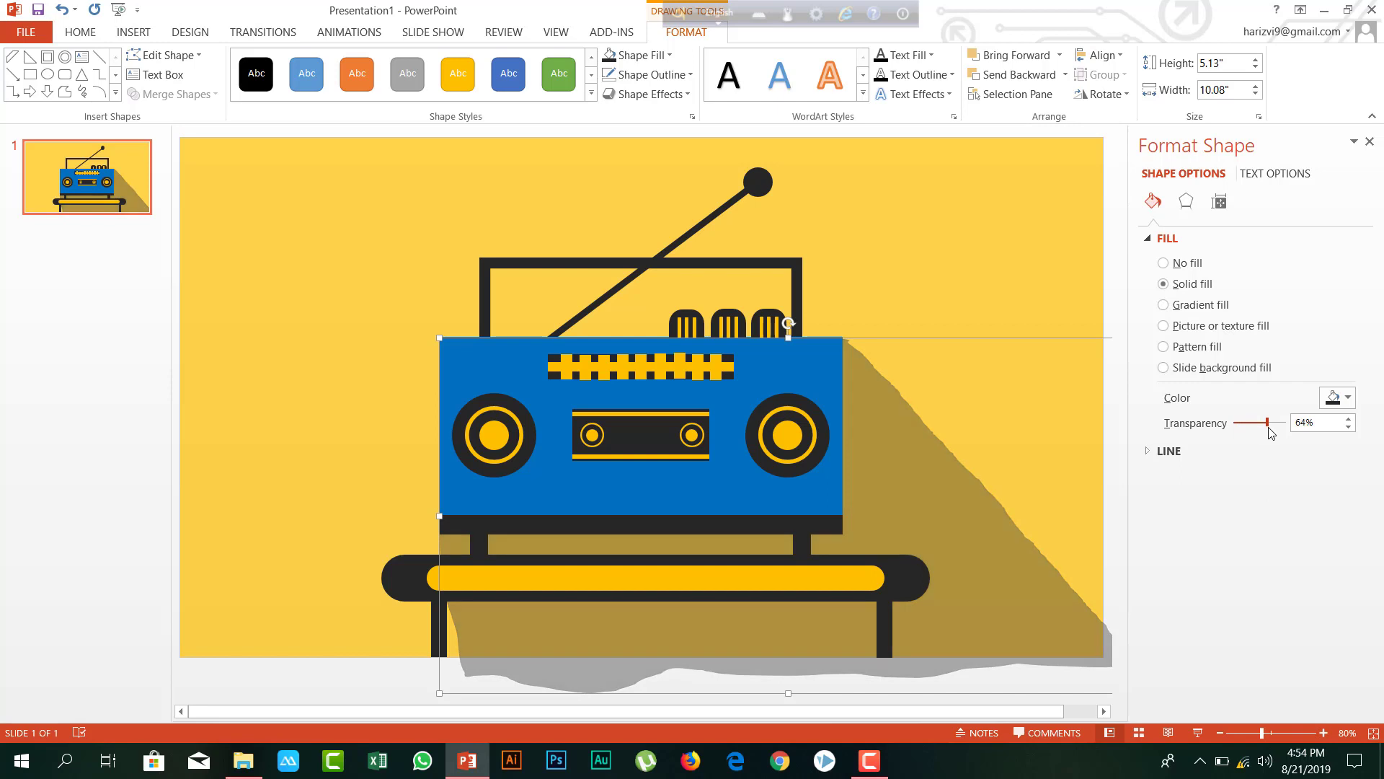
pyautogui.moveTo(1269, 431); pyautogui.dragTo(1283, 432)
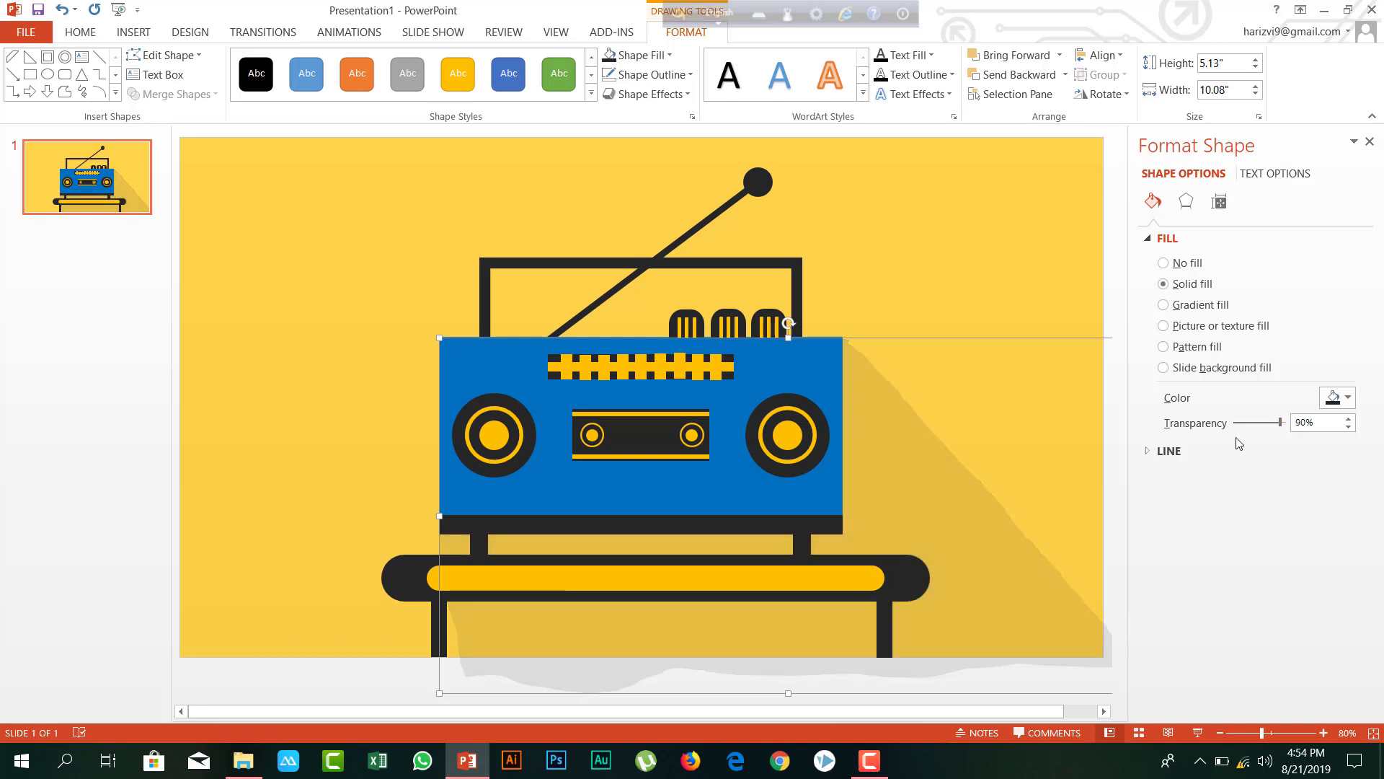
pyautogui.moveTo(1281, 422); pyautogui.dragTo(1275, 429)
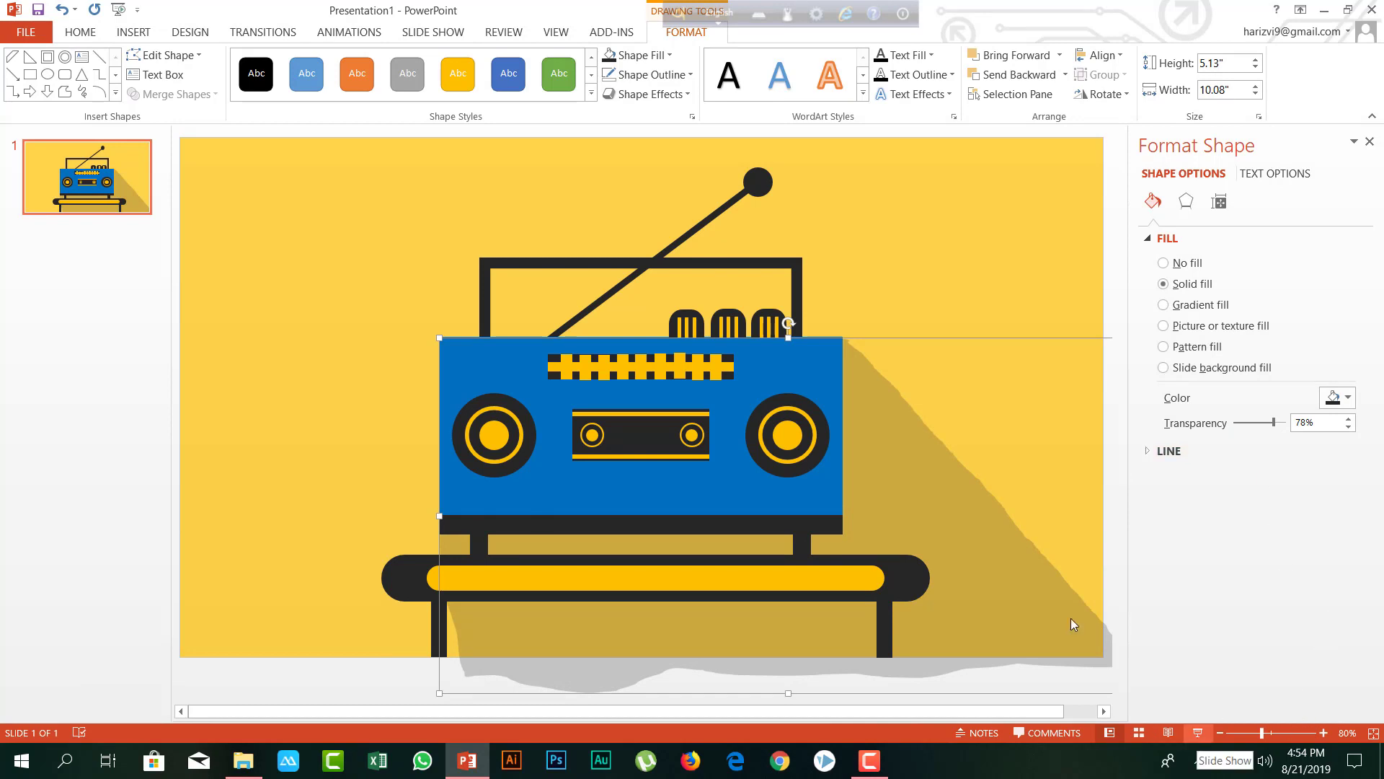
pyautogui.click(958, 264)
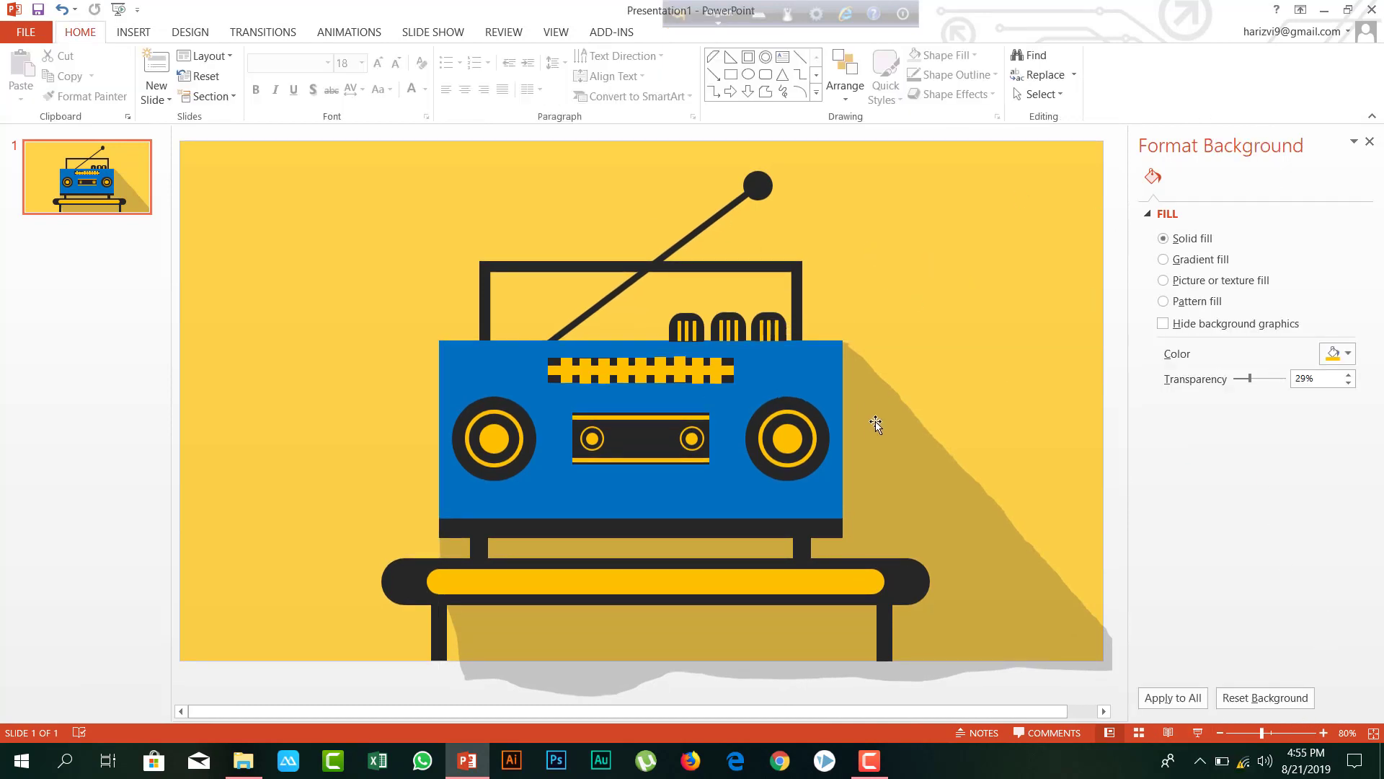
# Play the slide show to view the finished boombox illustration full screen
pyautogui.click(876, 426)
pyautogui.click(930, 274)
pyautogui.click(1198, 733)
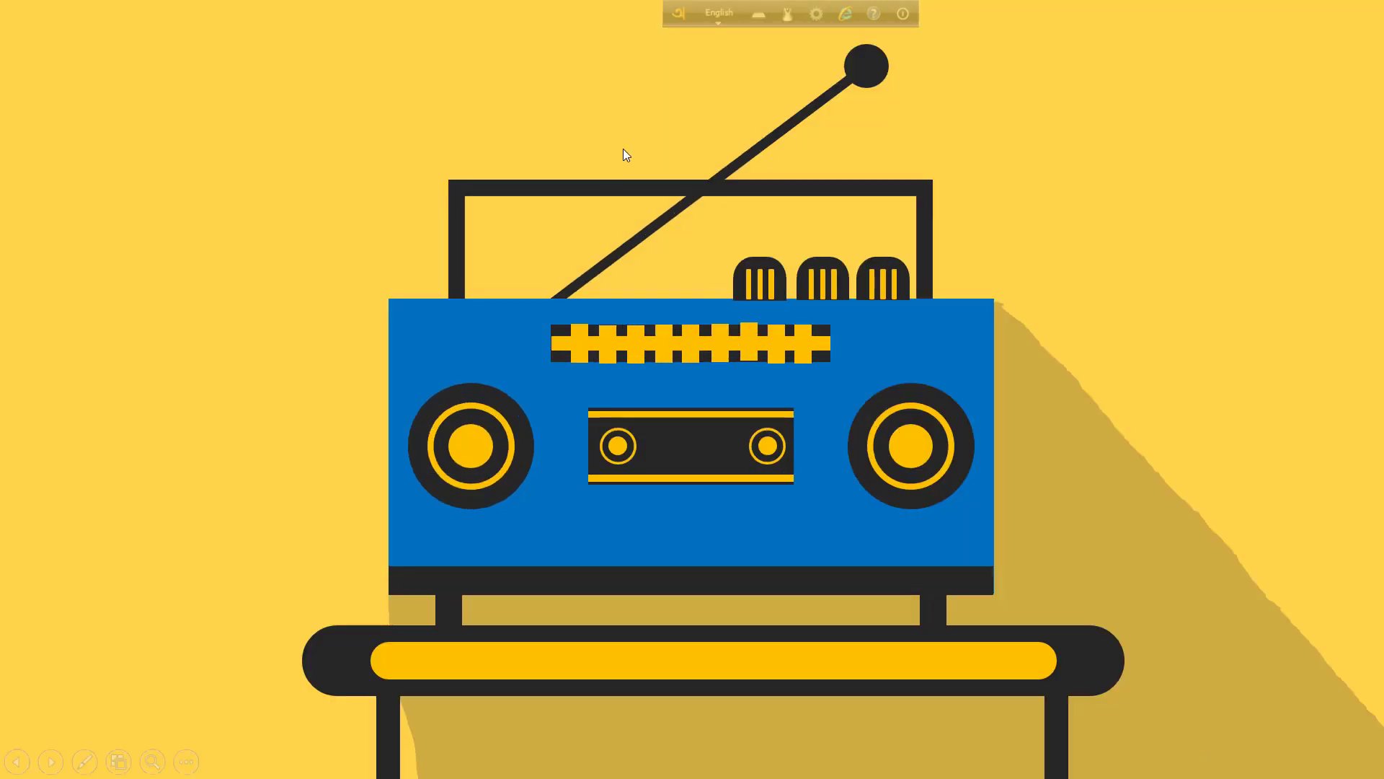